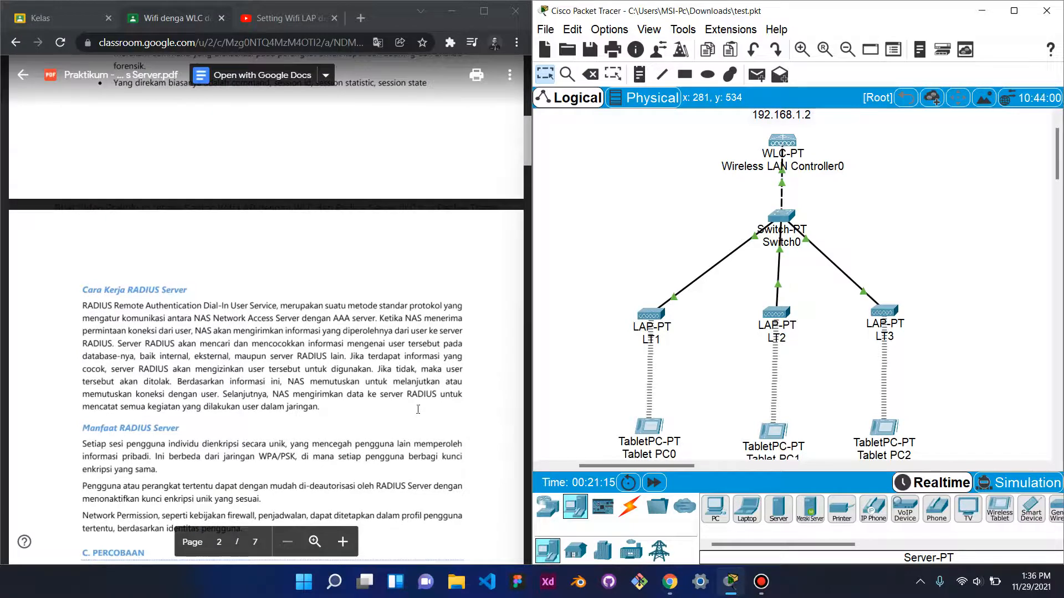
- Scroll the lab PDF up to review the Skenario network diagram on page 2
{"action": "scroll", "coordinate": [418, 410], "scroll_direction": "up", "scroll_amount": 5}
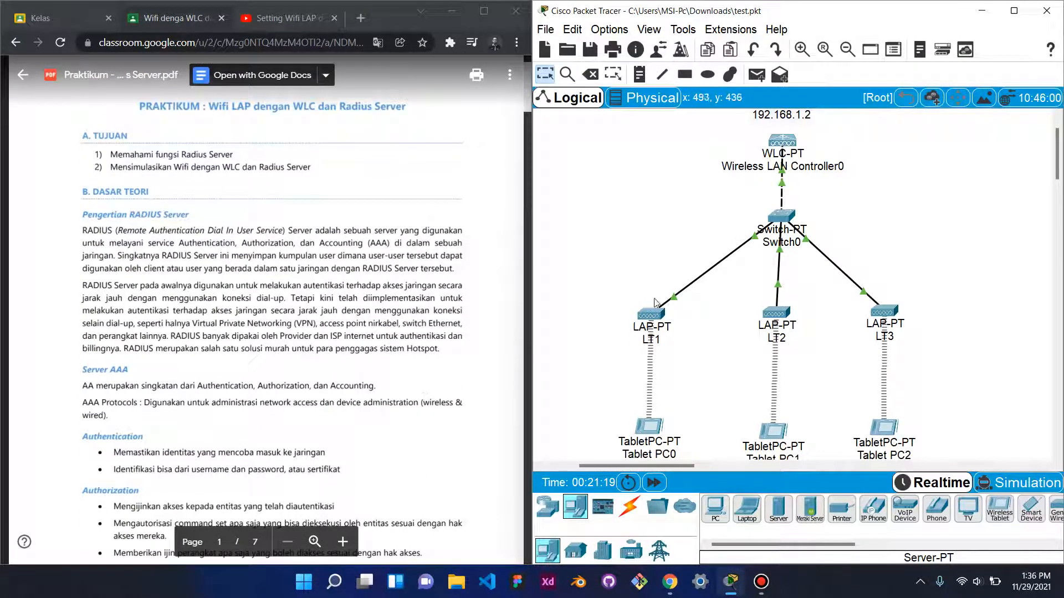
{"action": "scroll", "coordinate": [659, 297], "scroll_direction": "up", "scroll_amount": 2}
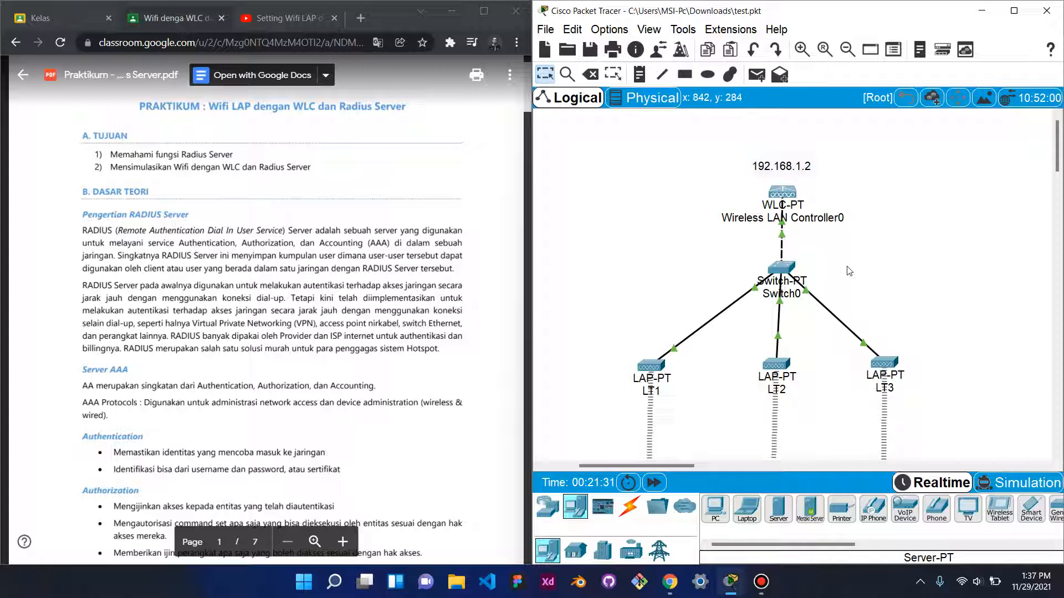
{"action": "scroll", "coordinate": [849, 271], "scroll_direction": "down", "scroll_amount": 3}
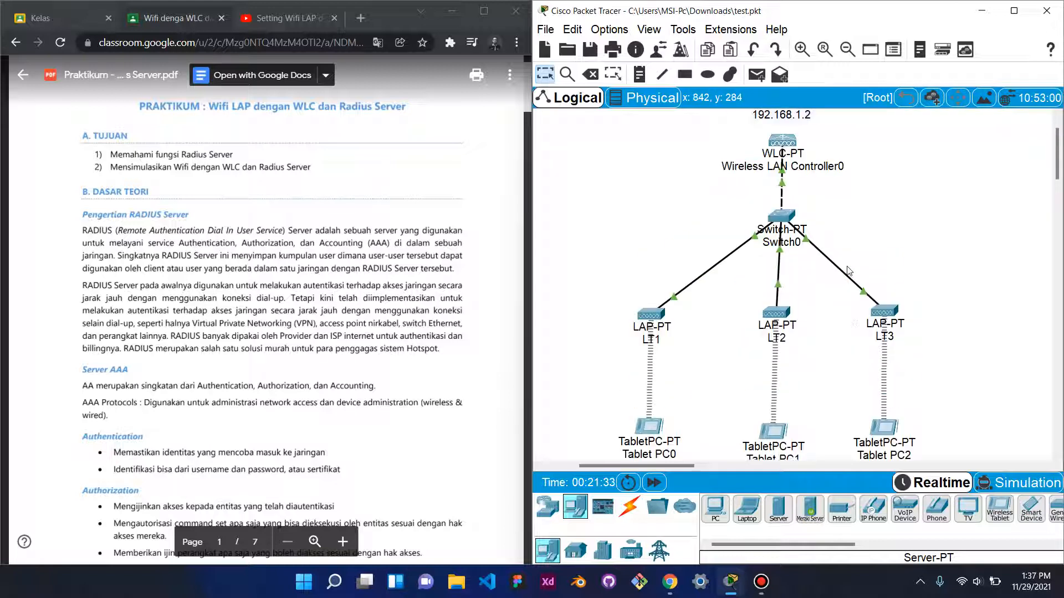
{"action": "scroll", "coordinate": [849, 271], "scroll_direction": "up", "scroll_amount": 3}
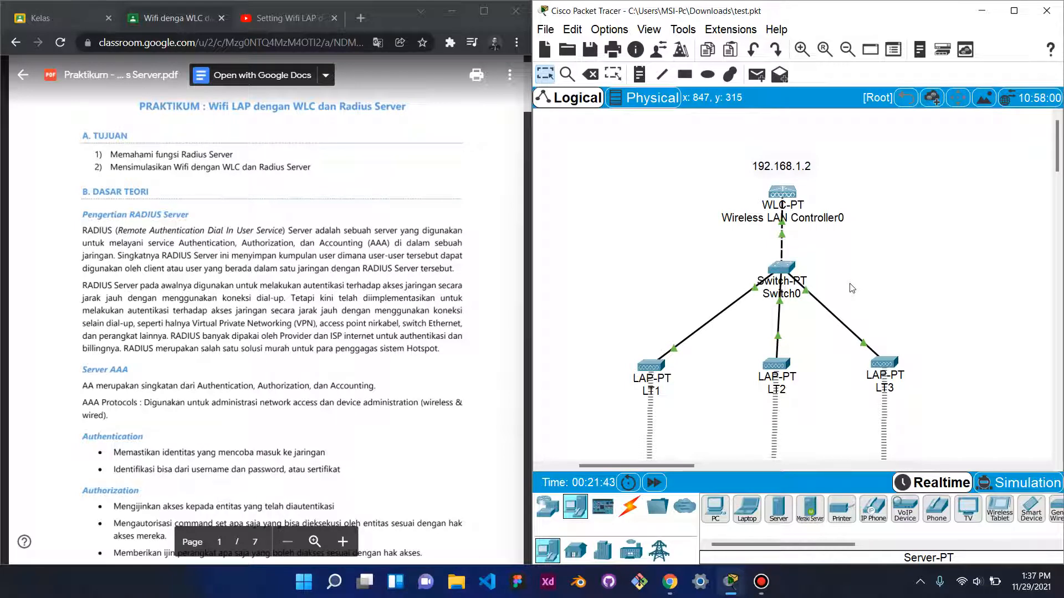
{"action": "scroll", "coordinate": [852, 288], "scroll_direction": "down", "scroll_amount": 1}
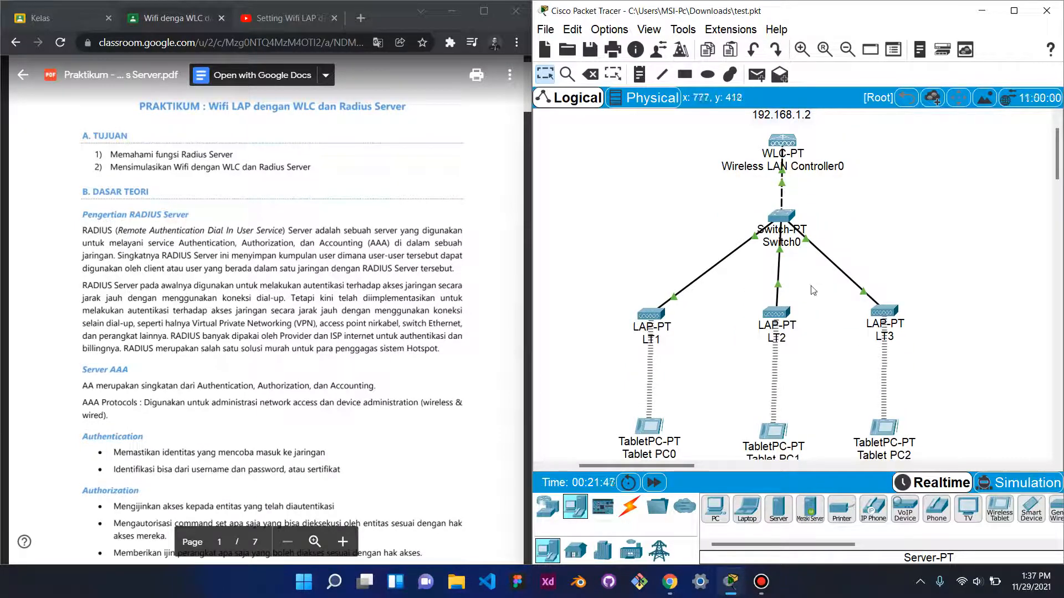
{"action": "scroll", "coordinate": [812, 289], "scroll_direction": "up", "scroll_amount": 1}
{"action": "scroll", "coordinate": [812, 290], "scroll_direction": "down", "scroll_amount": 2}
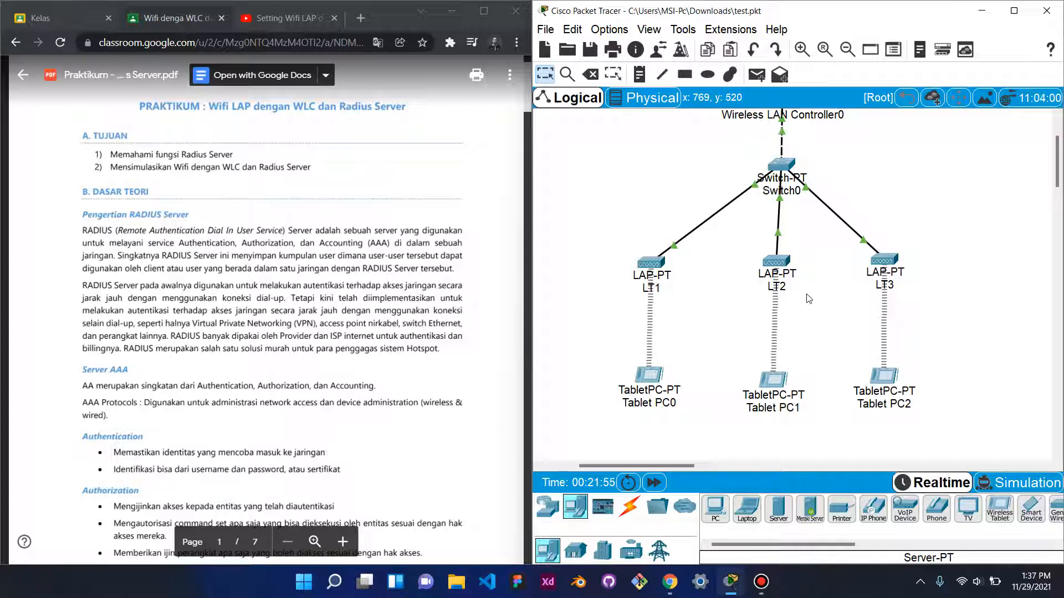
{"action": "scroll", "coordinate": [809, 299], "scroll_direction": "up", "scroll_amount": 1}
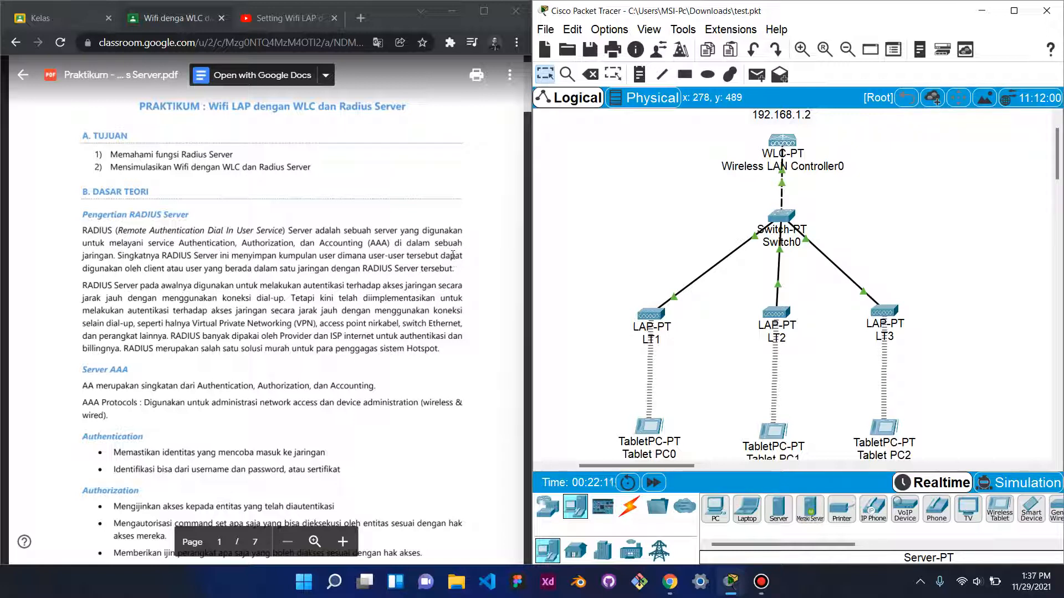
{"action": "scroll", "coordinate": [453, 254], "scroll_direction": "down", "scroll_amount": 2}
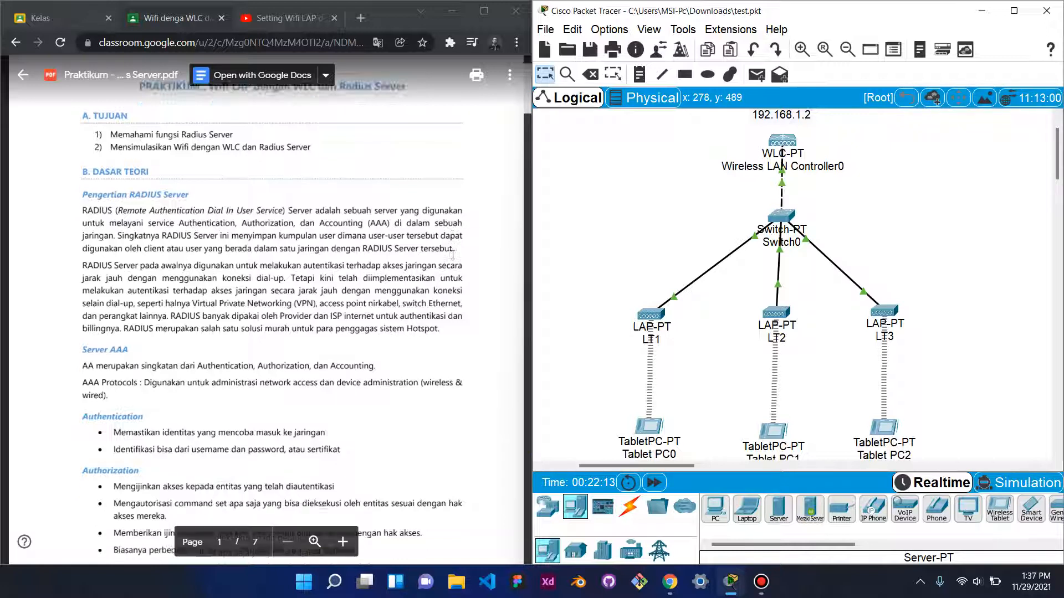
{"action": "scroll", "coordinate": [454, 253], "scroll_direction": "down", "scroll_amount": 3}
{"action": "scroll", "coordinate": [454, 253], "scroll_direction": "up", "scroll_amount": 5}
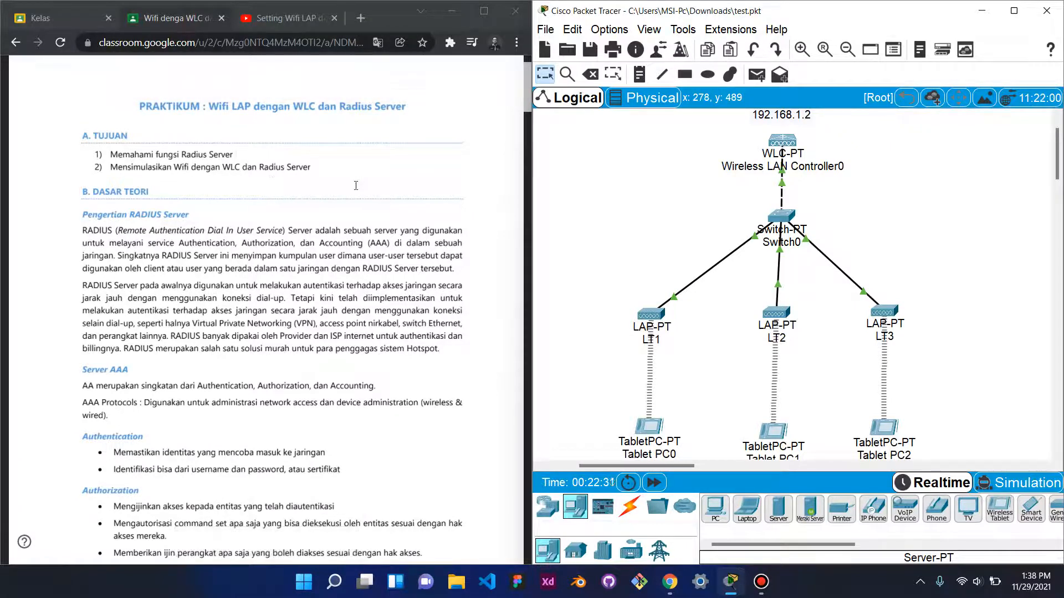
{"action": "scroll", "coordinate": [377, 192], "scroll_direction": "down", "scroll_amount": 1}
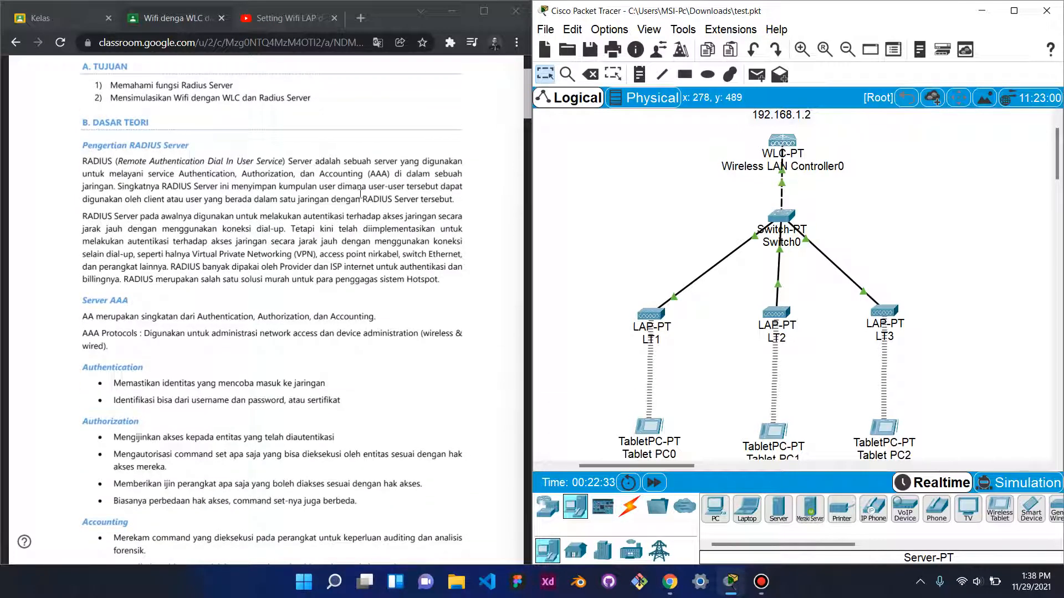
{"action": "scroll", "coordinate": [358, 195], "scroll_direction": "up", "scroll_amount": 1}
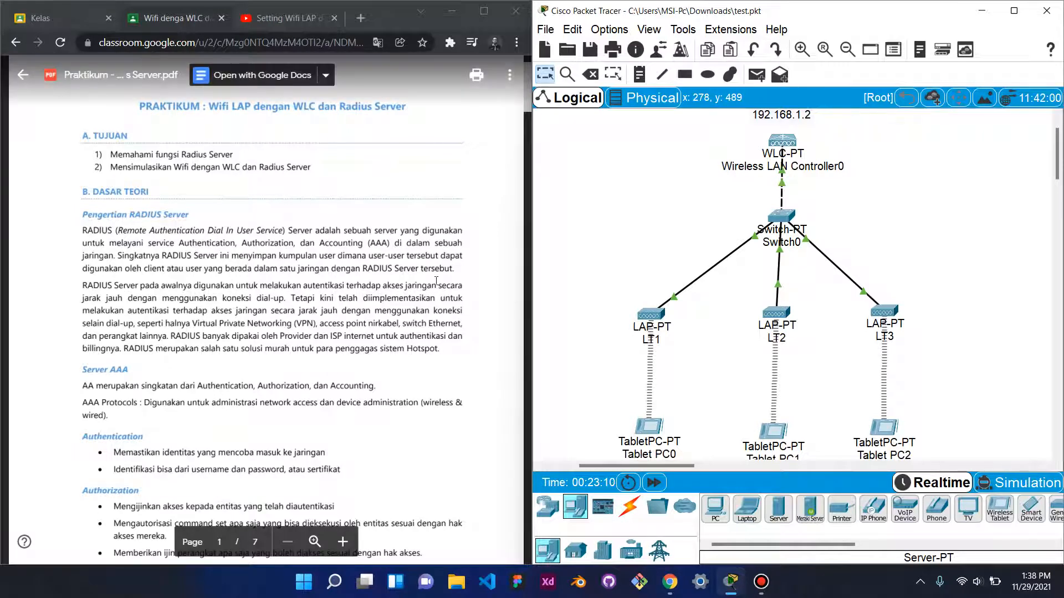
{"action": "scroll", "coordinate": [436, 281], "scroll_direction": "down", "scroll_amount": 1}
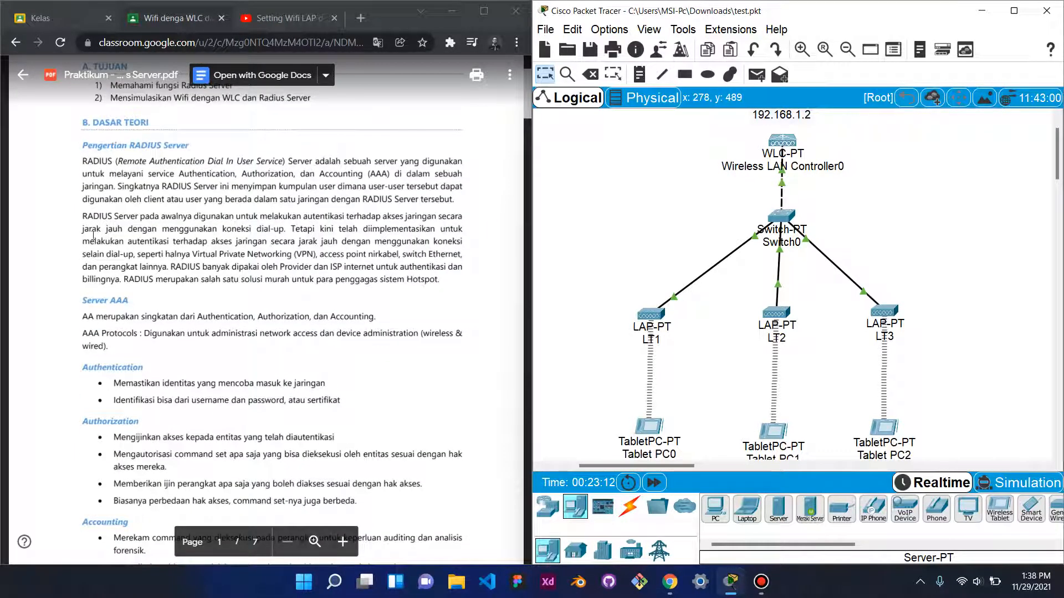
- Highlight the 'dial-up. Tetapi kini telah' text in the RADIUS paragraph, then clear the selection
{"action": "left_click", "coordinate": [84, 212]}
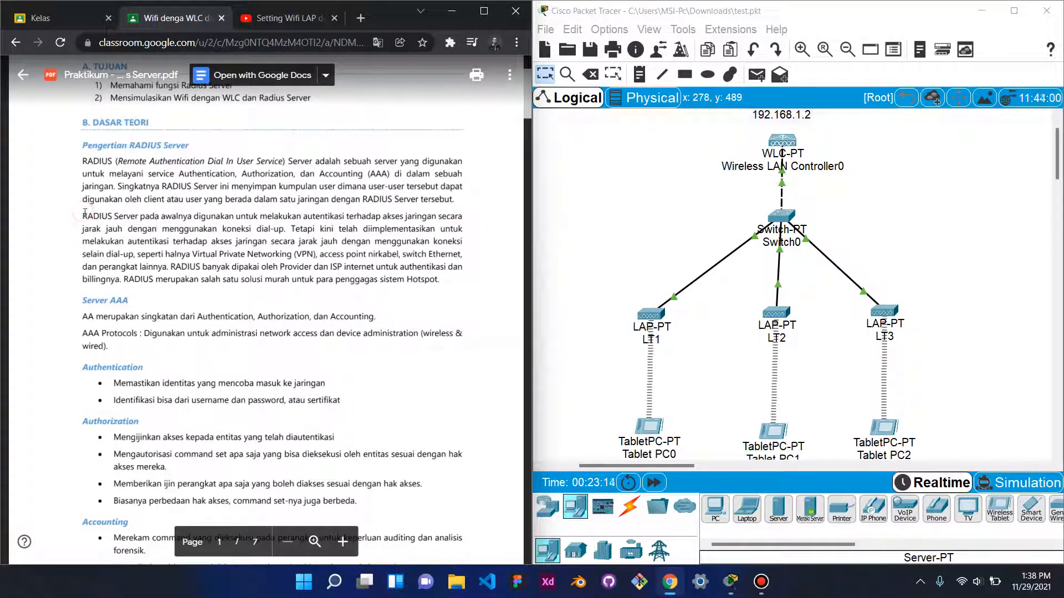
{"action": "double_click", "coordinate": [270, 229]}
{"action": "scroll", "coordinate": [373, 221], "scroll_direction": "down", "scroll_amount": 1}
{"action": "left_click_drag", "start_coordinate": [256, 160], "coordinate": [358, 161]}
{"action": "left_click", "coordinate": [276, 189]}
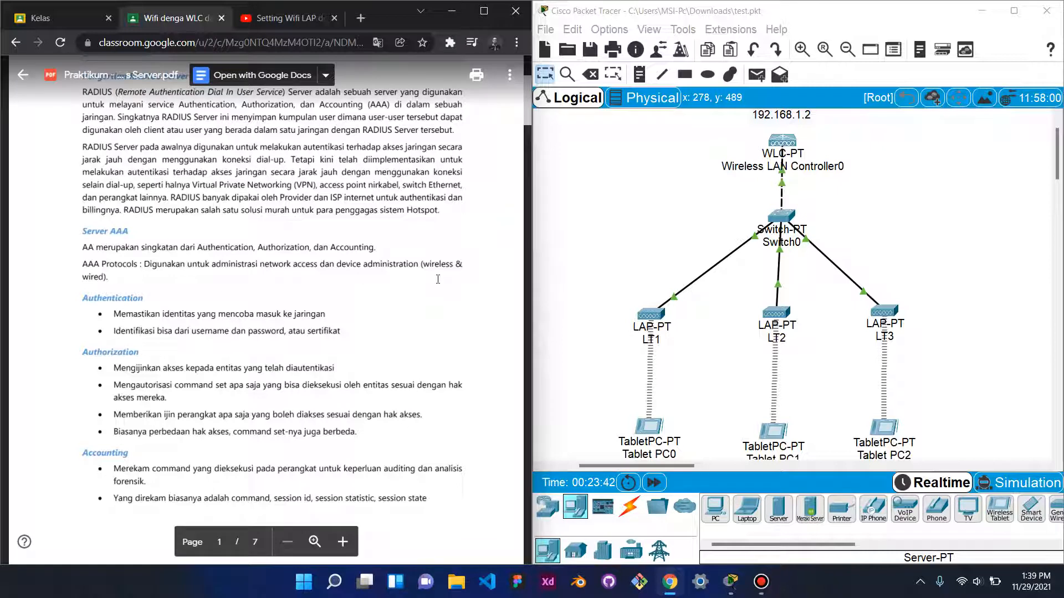
- Scroll down to '2. Langkah Percobaan' on page 3 of the handout
{"action": "scroll", "coordinate": [305, 278], "scroll_direction": "down", "scroll_amount": 3}
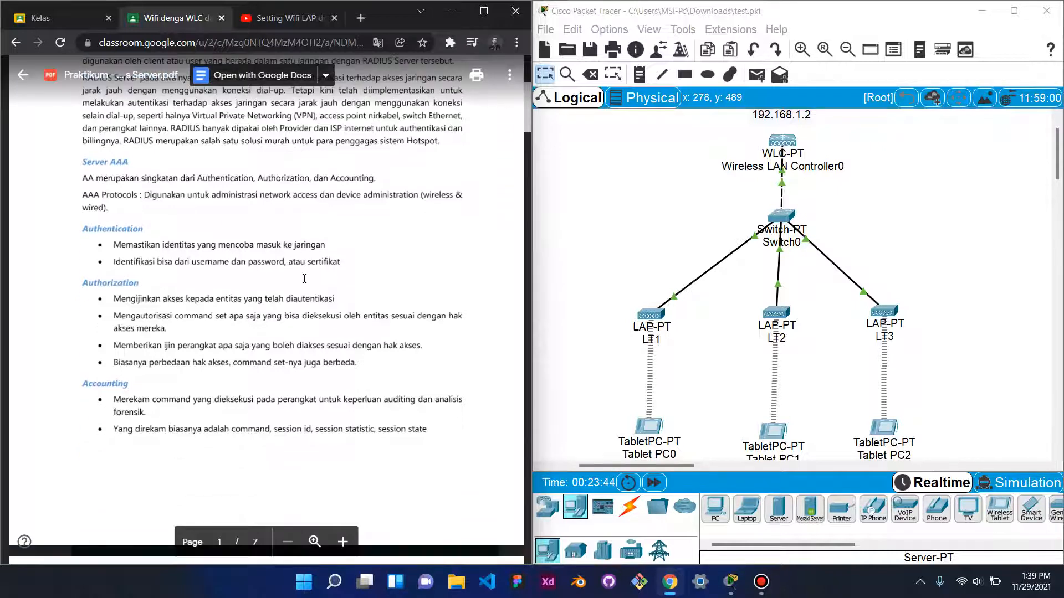
{"action": "scroll", "coordinate": [304, 279], "scroll_direction": "up", "scroll_amount": 1}
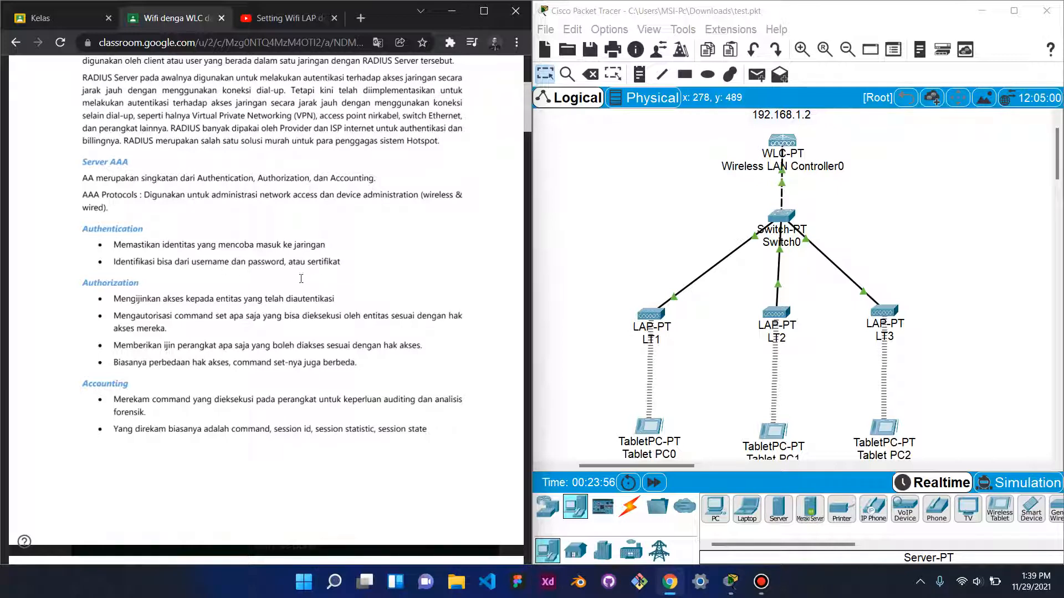
{"action": "scroll", "coordinate": [278, 261], "scroll_direction": "down", "scroll_amount": 1}
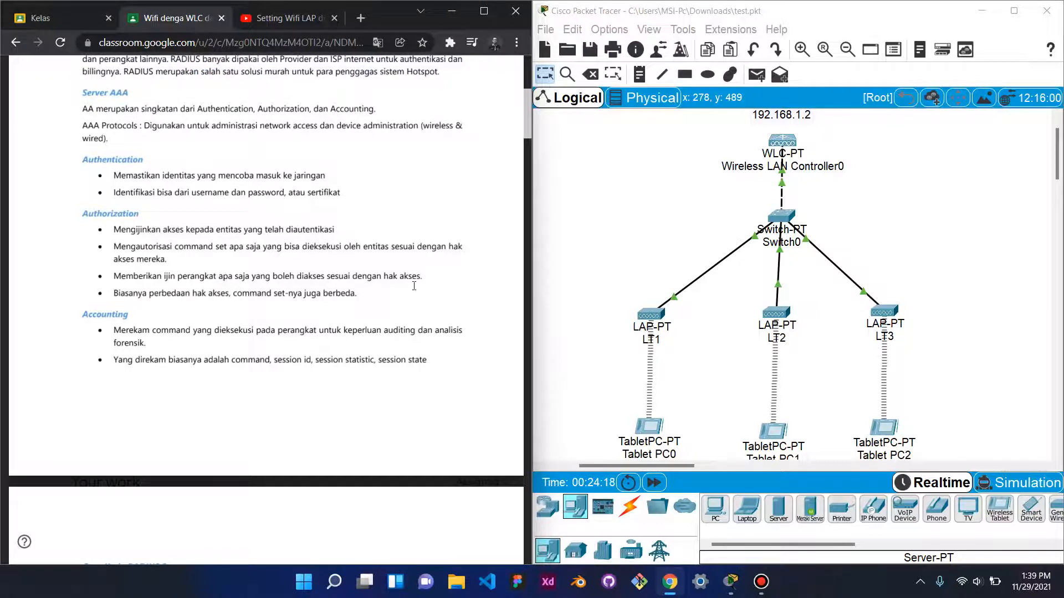
{"action": "scroll", "coordinate": [414, 286], "scroll_direction": "down", "scroll_amount": 1}
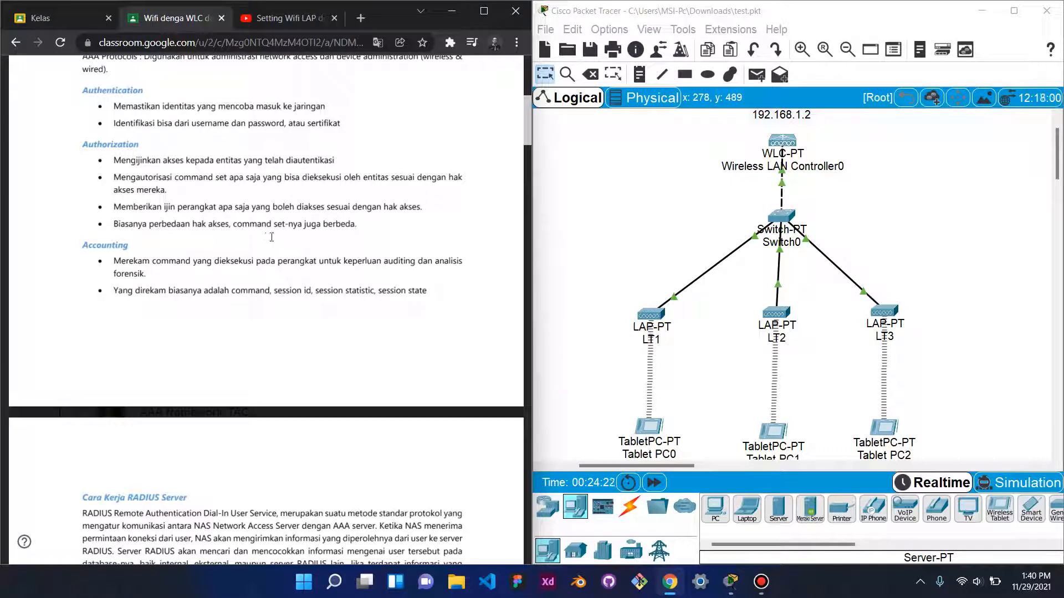
{"action": "scroll", "coordinate": [392, 246], "scroll_direction": "down", "scroll_amount": 1}
{"action": "scroll", "coordinate": [391, 245], "scroll_direction": "up", "scroll_amount": 1}
{"action": "scroll", "coordinate": [185, 267], "scroll_direction": "up", "scroll_amount": 1}
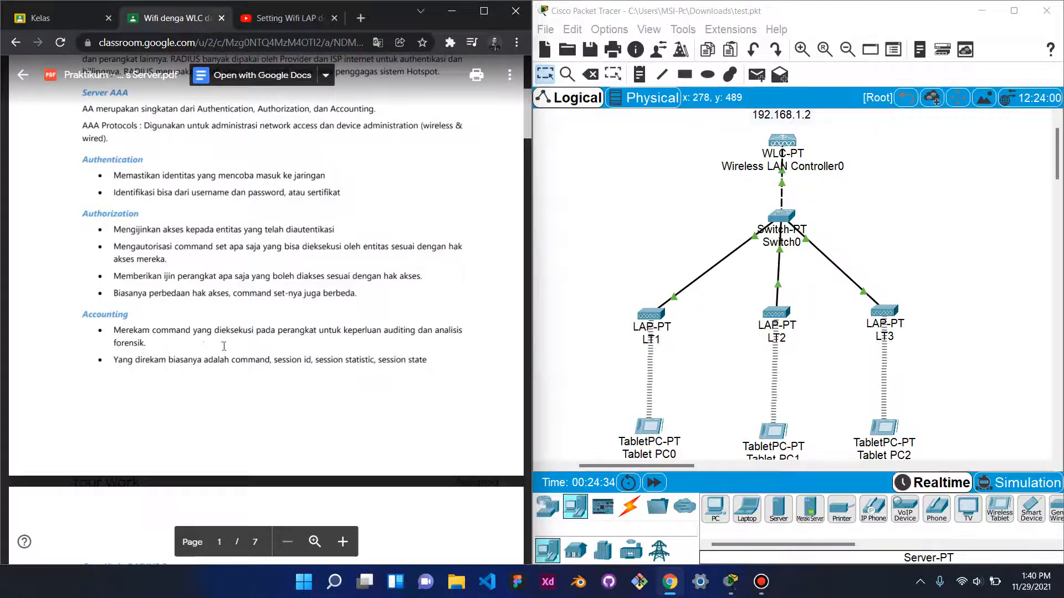
{"action": "scroll", "coordinate": [210, 343], "scroll_direction": "down", "scroll_amount": 1}
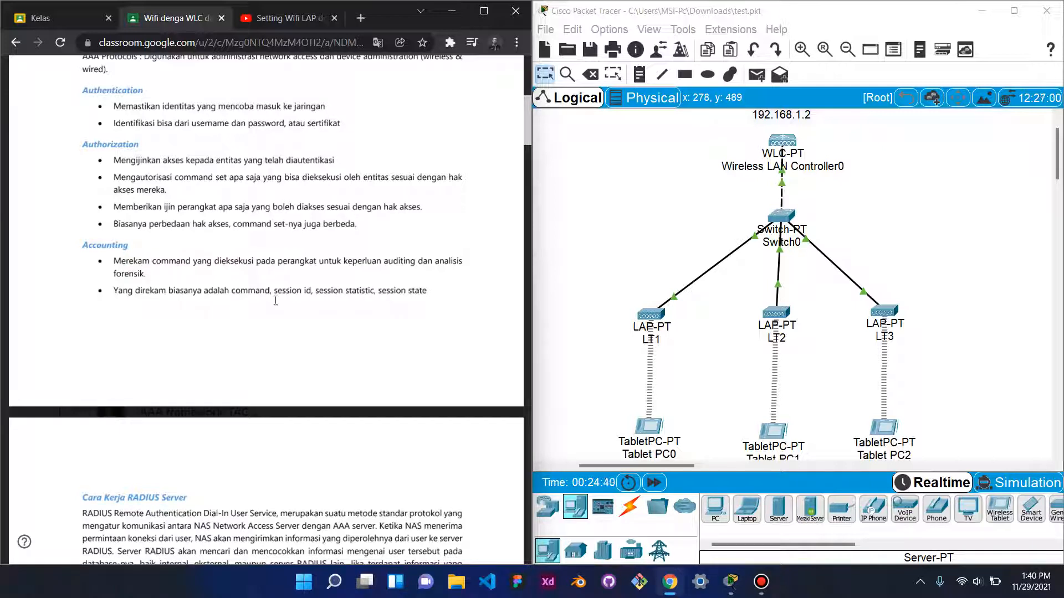
{"action": "scroll", "coordinate": [305, 302], "scroll_direction": "down", "scroll_amount": 5}
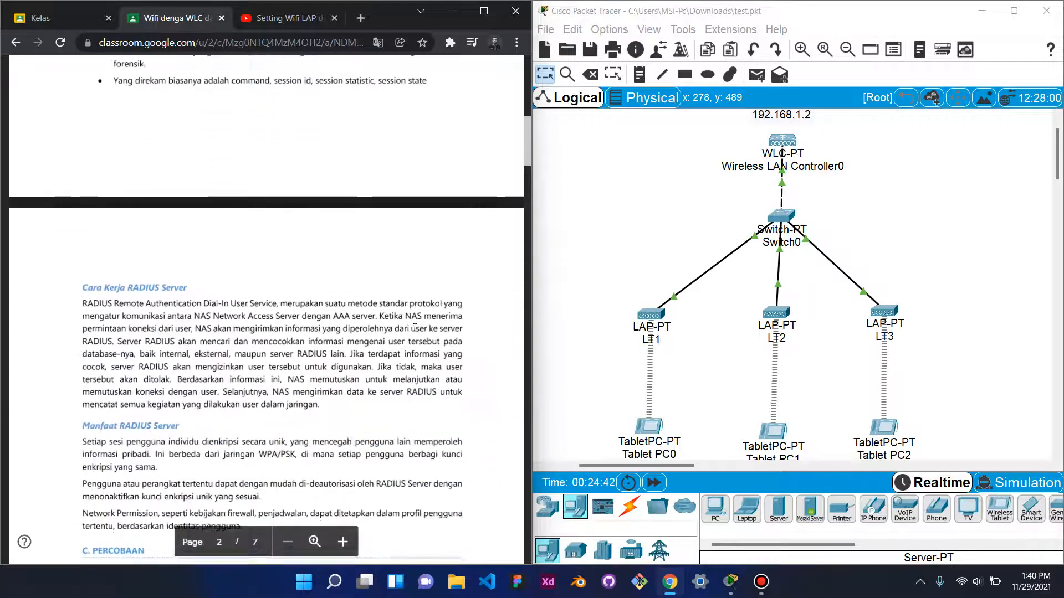
{"action": "scroll", "coordinate": [388, 327], "scroll_direction": "up", "scroll_amount": 4}
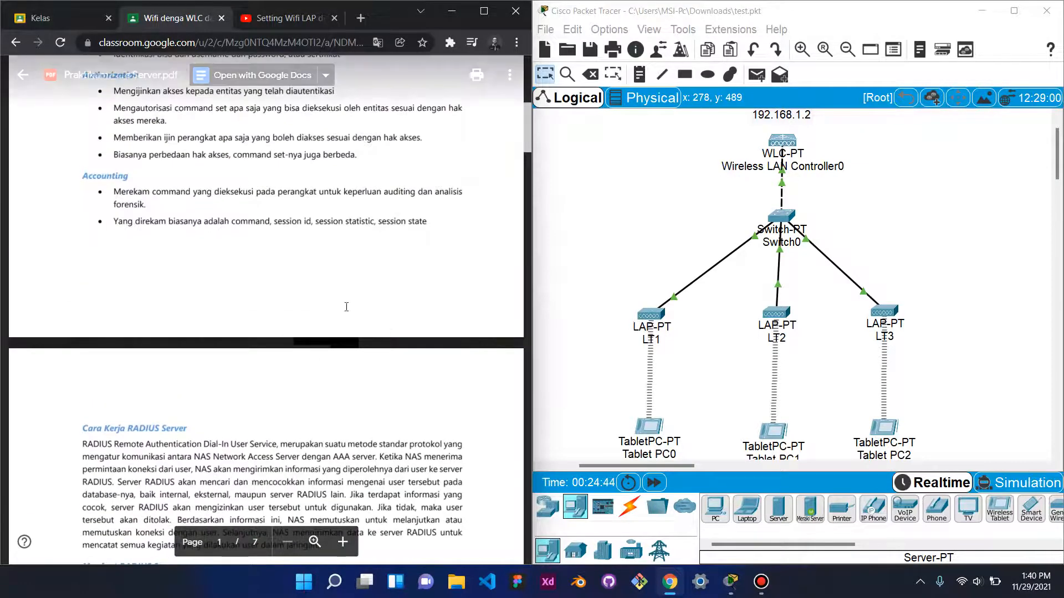
{"action": "scroll", "coordinate": [143, 273], "scroll_direction": "down", "scroll_amount": 3}
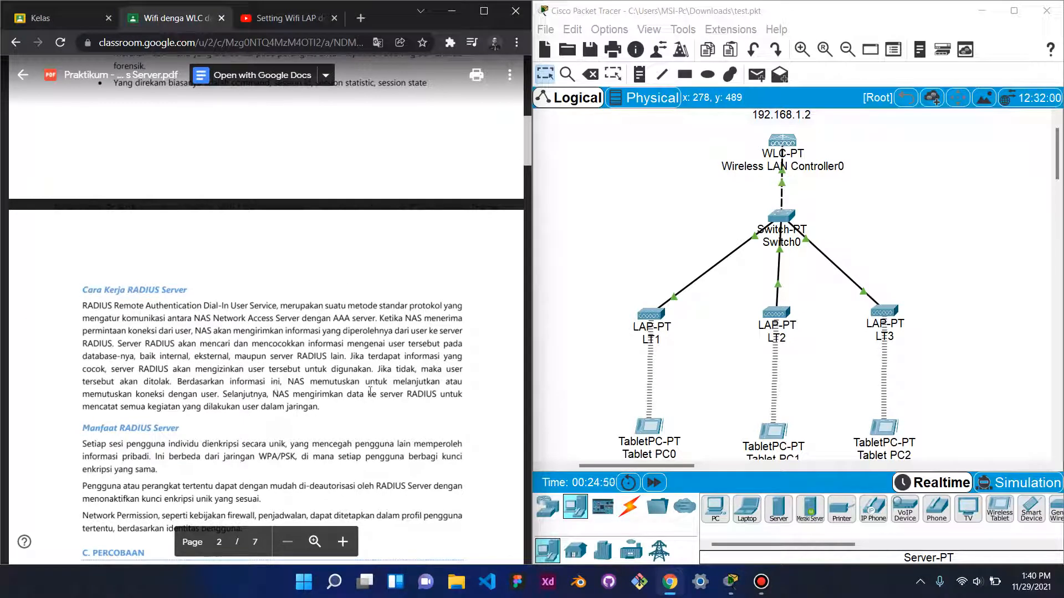
{"action": "scroll", "coordinate": [336, 363], "scroll_direction": "down", "scroll_amount": 1}
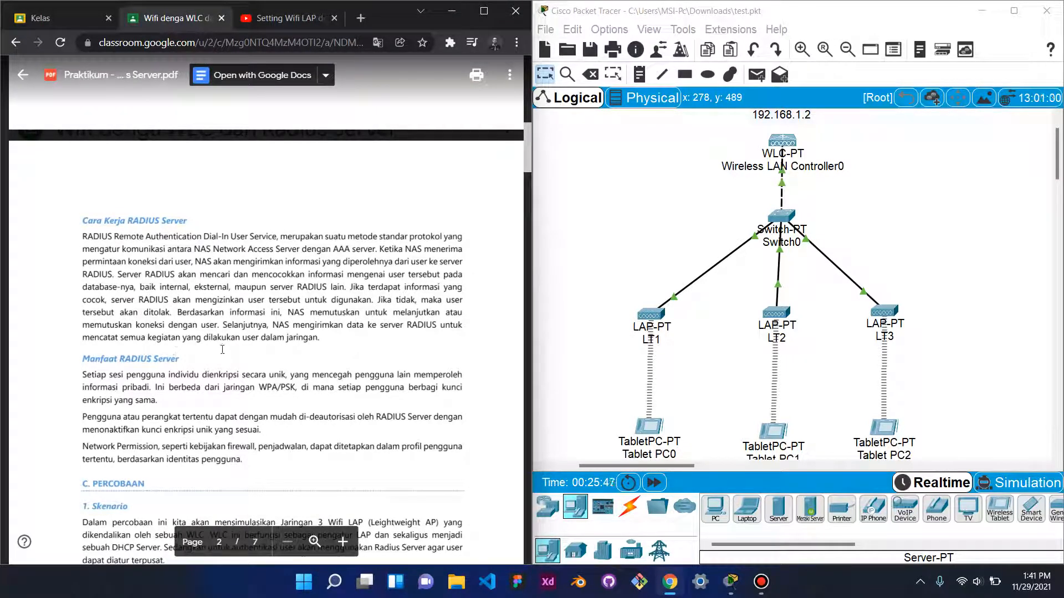
{"action": "scroll", "coordinate": [333, 349], "scroll_direction": "down", "scroll_amount": 3}
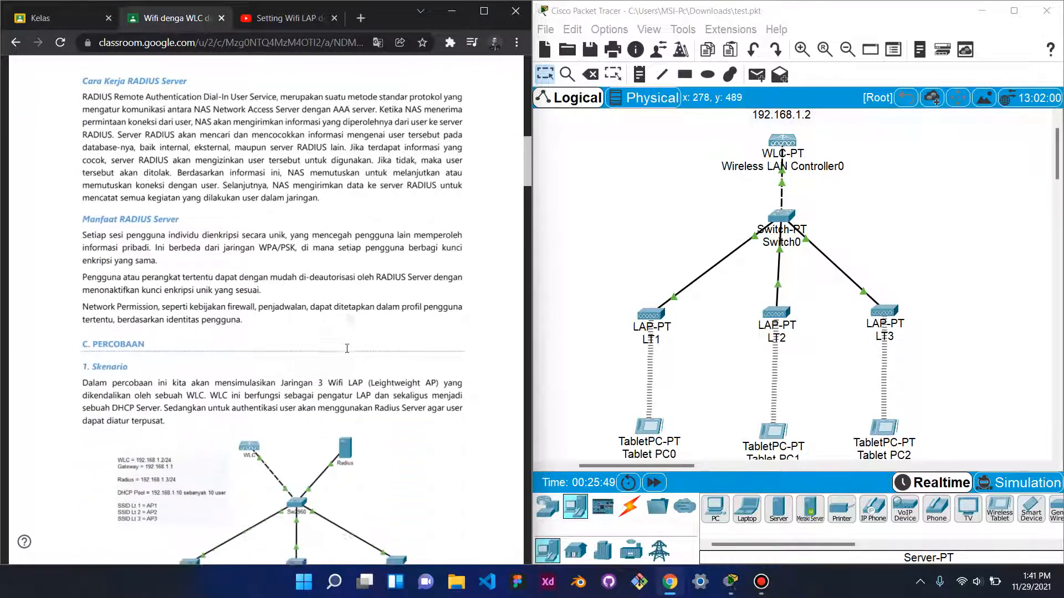
{"action": "scroll", "coordinate": [347, 349], "scroll_direction": "up", "scroll_amount": 1}
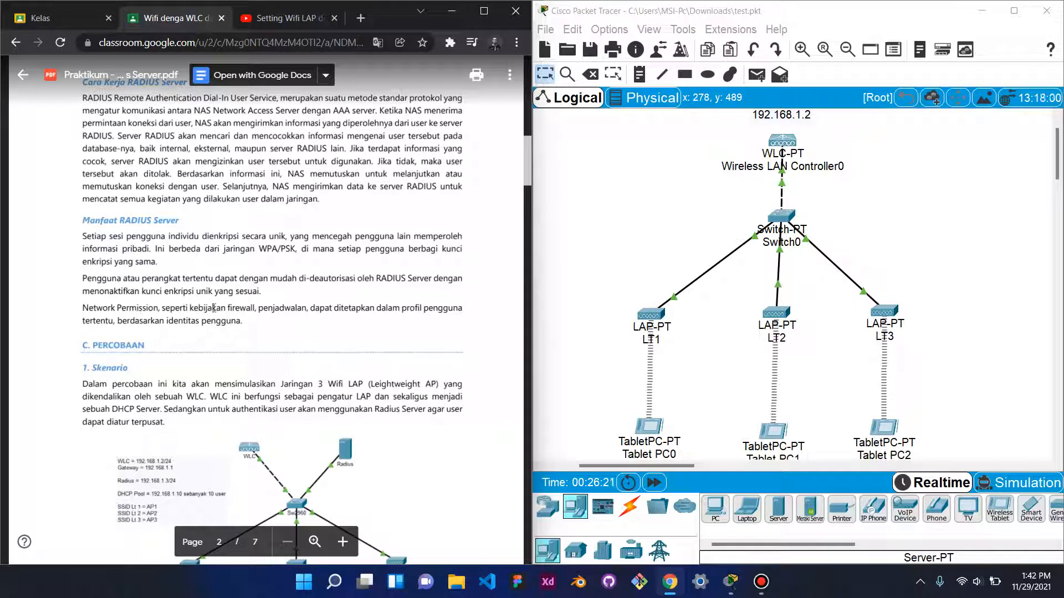
{"action": "scroll", "coordinate": [156, 233], "scroll_direction": "down", "scroll_amount": 3}
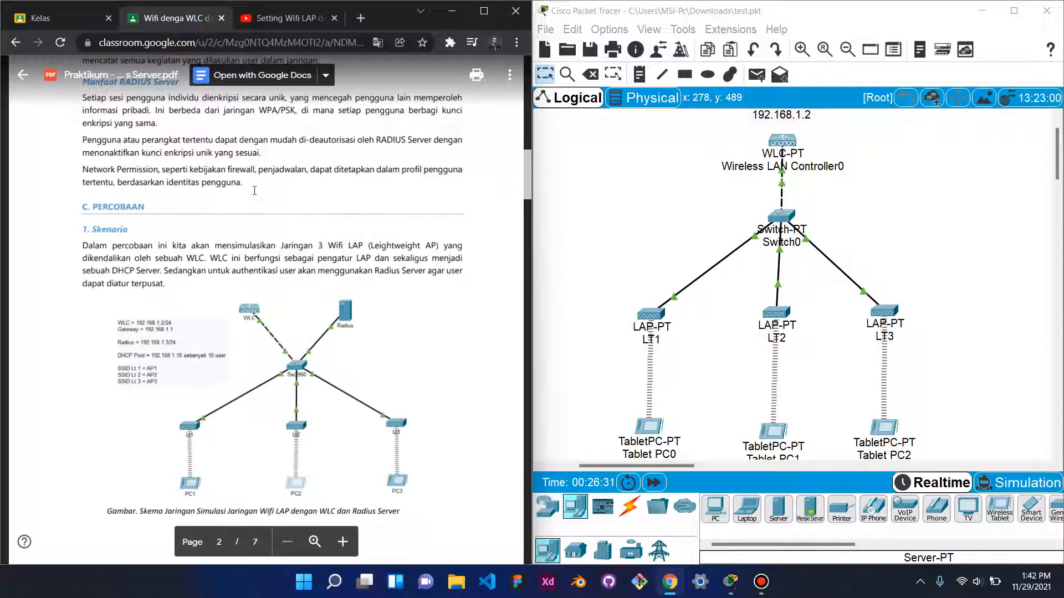
{"action": "scroll", "coordinate": [316, 209], "scroll_direction": "down", "scroll_amount": 1}
{"action": "scroll", "coordinate": [310, 208], "scroll_direction": "up", "scroll_amount": 1}
{"action": "scroll", "coordinate": [303, 207], "scroll_direction": "down", "scroll_amount": 1}
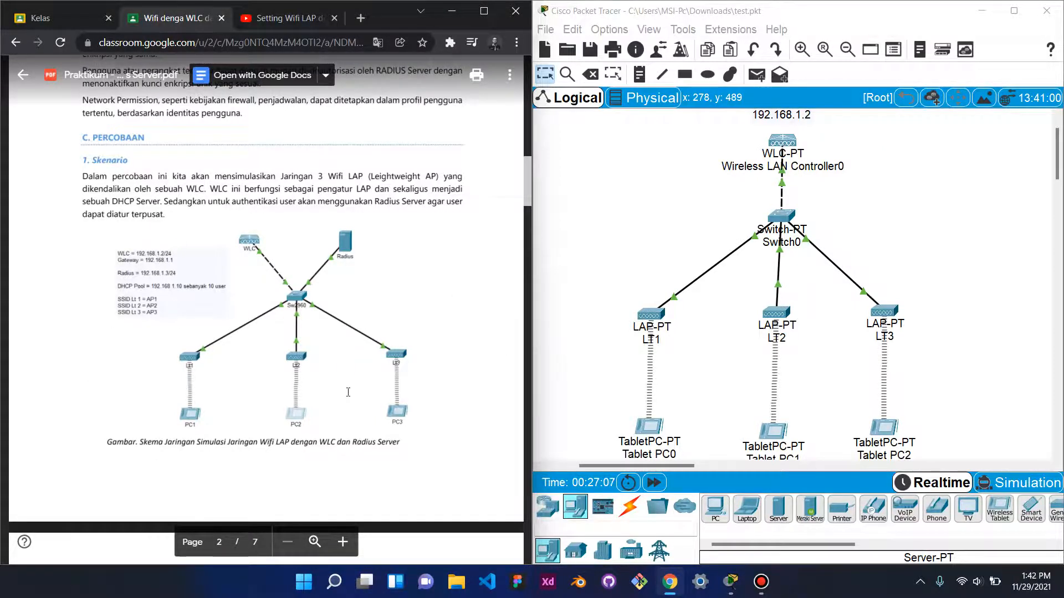
{"action": "scroll", "coordinate": [344, 377], "scroll_direction": "up", "scroll_amount": 3}
{"action": "scroll", "coordinate": [341, 375], "scroll_direction": "down", "scroll_amount": 3}
{"action": "scroll", "coordinate": [409, 366], "scroll_direction": "down", "scroll_amount": 3}
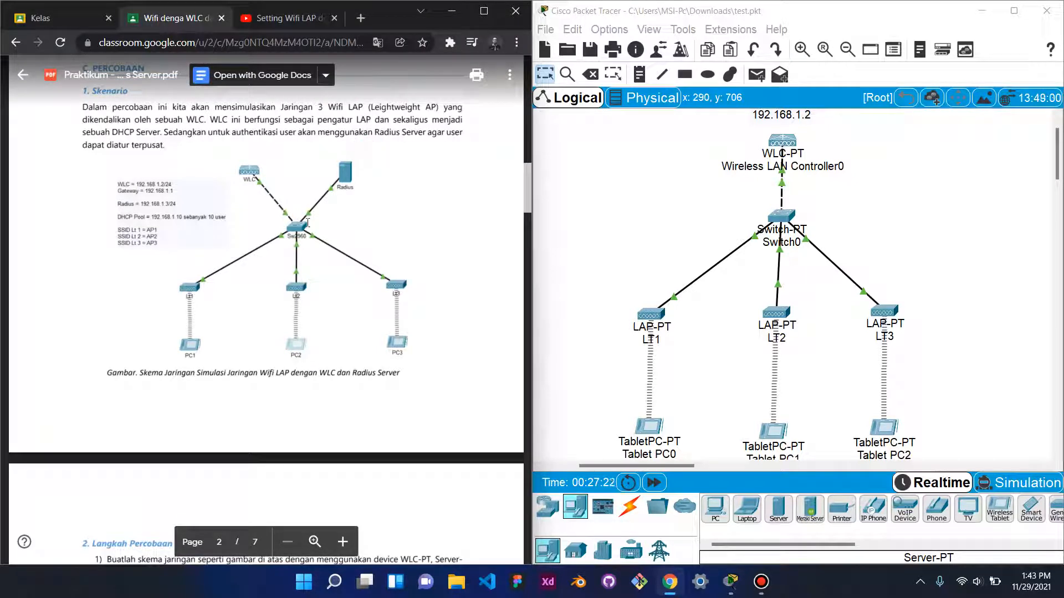
{"action": "scroll", "coordinate": [401, 228], "scroll_direction": "down", "scroll_amount": 9}
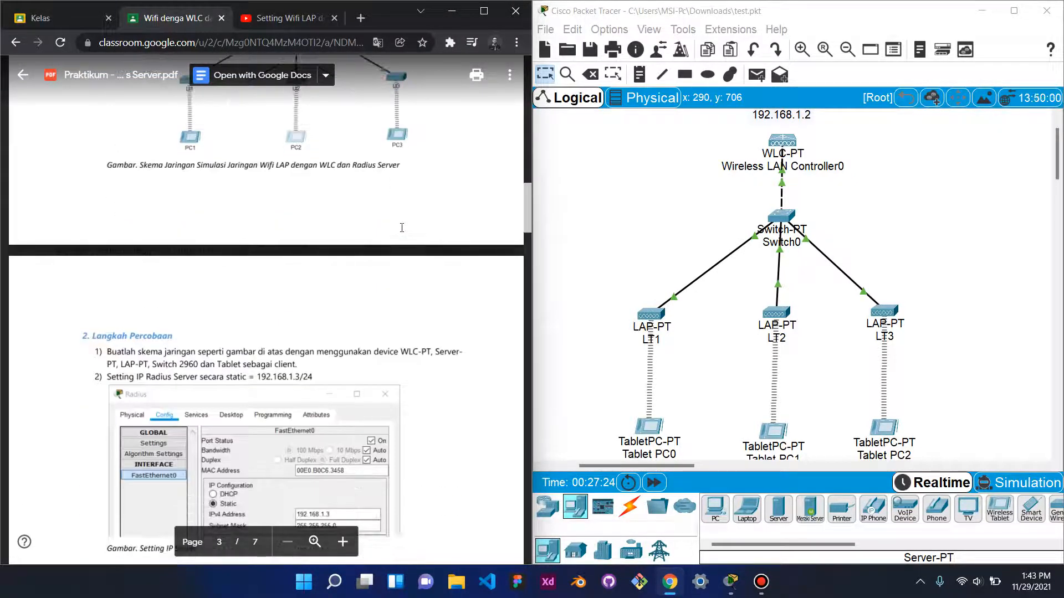
{"action": "scroll", "coordinate": [402, 228], "scroll_direction": "up", "scroll_amount": 9}
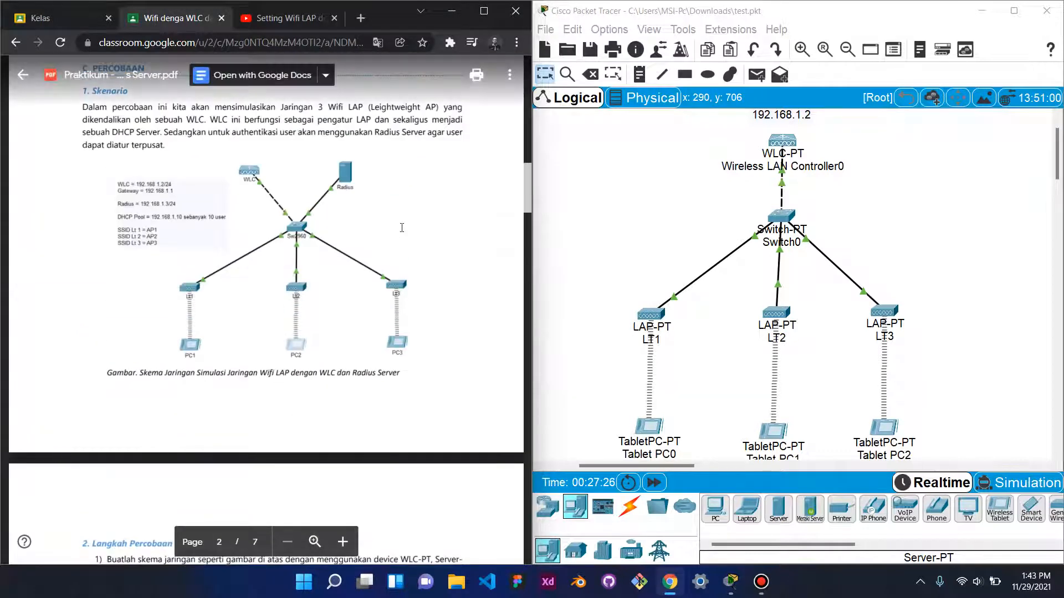
{"action": "scroll", "coordinate": [402, 228], "scroll_direction": "down", "scroll_amount": 18}
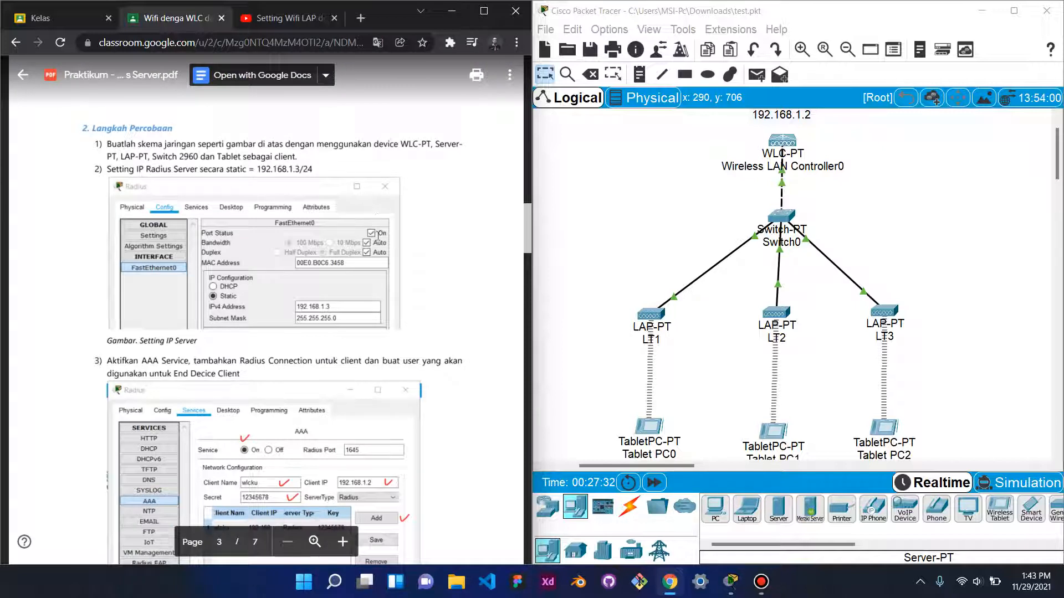
{"action": "scroll", "coordinate": [389, 242], "scroll_direction": "up", "scroll_amount": 18}
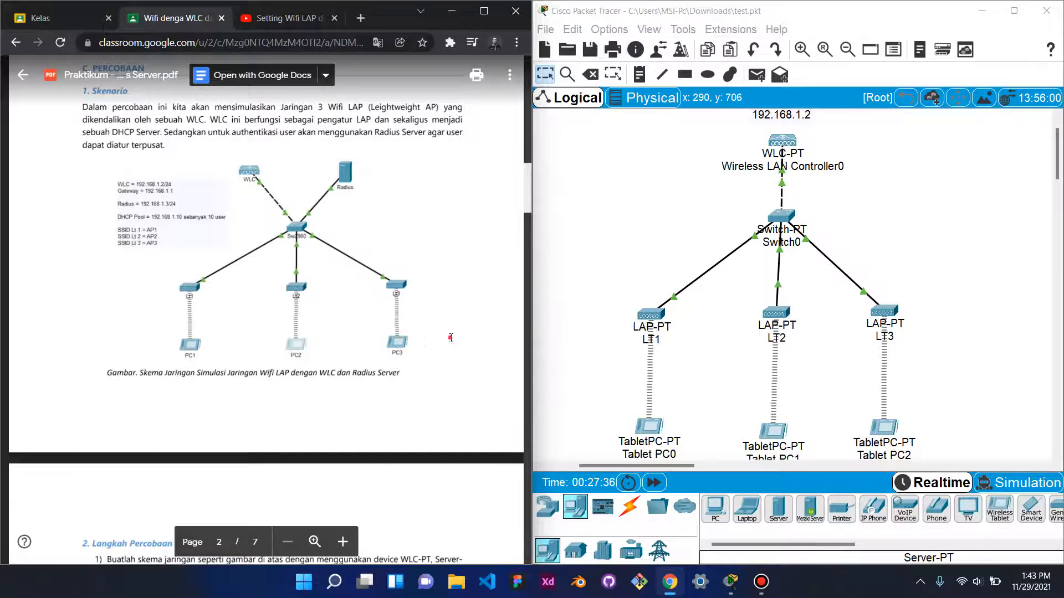
{"action": "scroll", "coordinate": [348, 307], "scroll_direction": "down", "scroll_amount": 15}
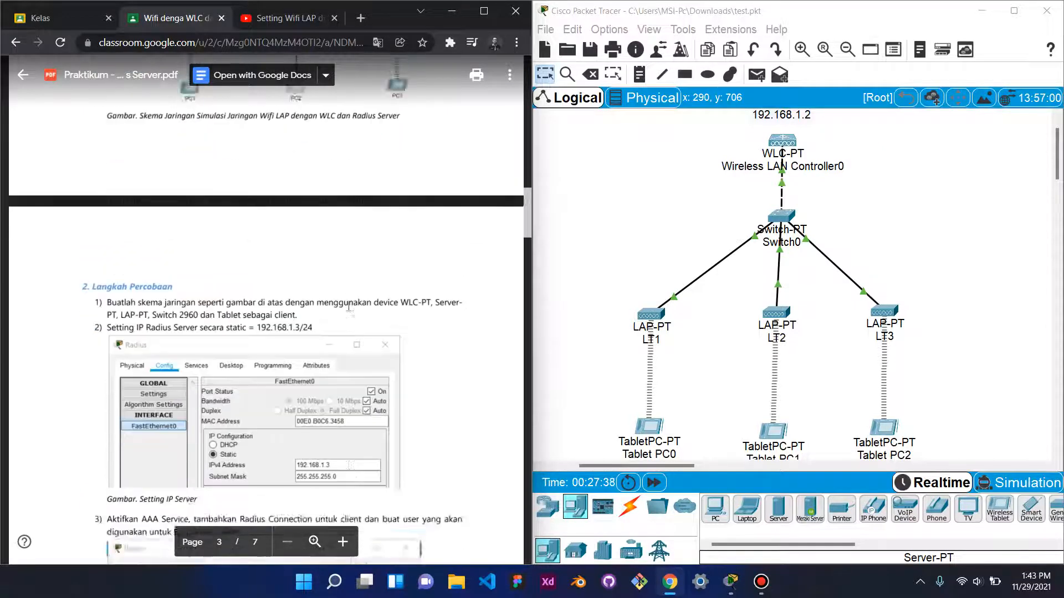
{"action": "scroll", "coordinate": [349, 307], "scroll_direction": "up", "scroll_amount": 1}
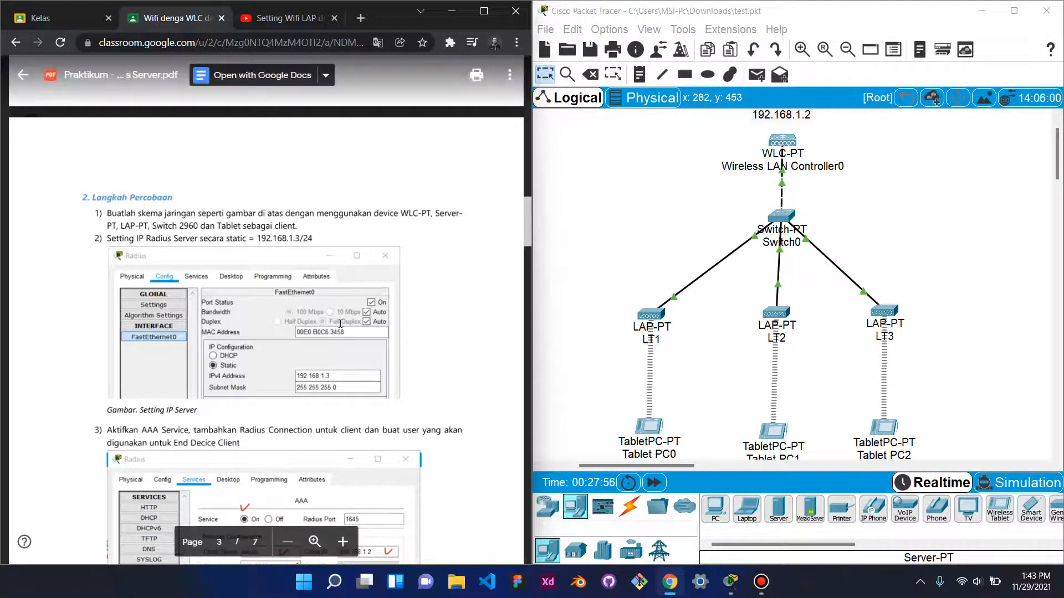
{"action": "scroll", "coordinate": [472, 311], "scroll_direction": "down", "scroll_amount": 1}
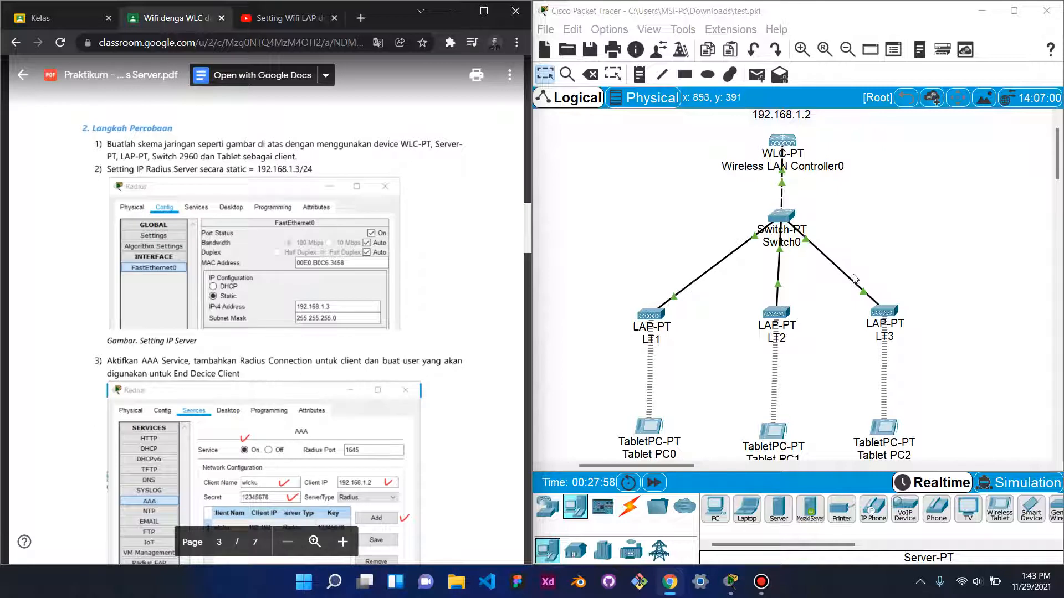
{"action": "scroll", "coordinate": [885, 255], "scroll_direction": "down", "scroll_amount": 1}
{"action": "scroll", "coordinate": [886, 249], "scroll_direction": "up", "scroll_amount": 2}
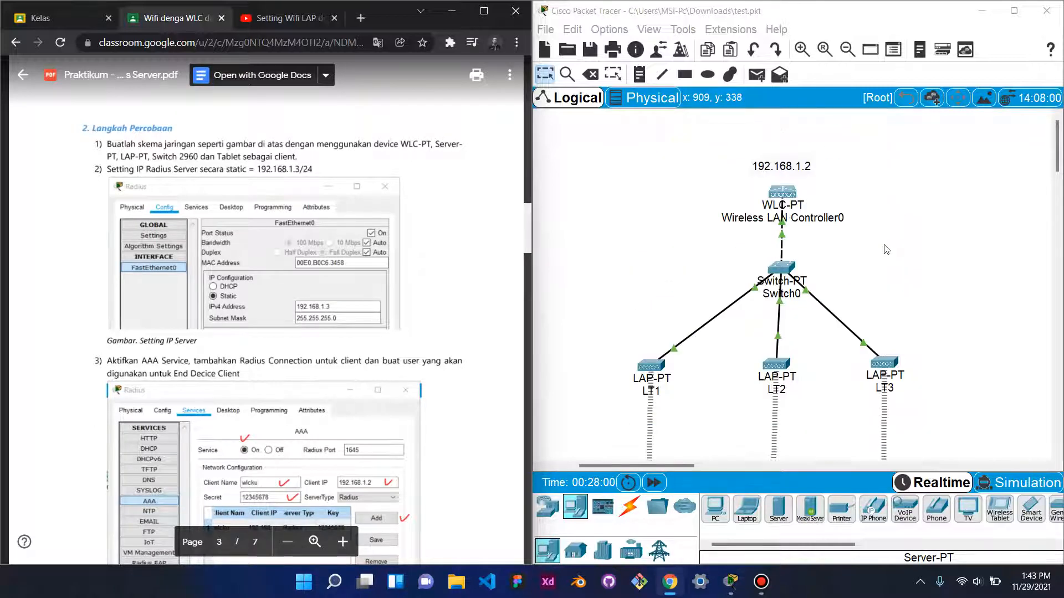
{"action": "left_click", "coordinate": [783, 195]}
{"action": "left_click", "coordinate": [697, 93]}
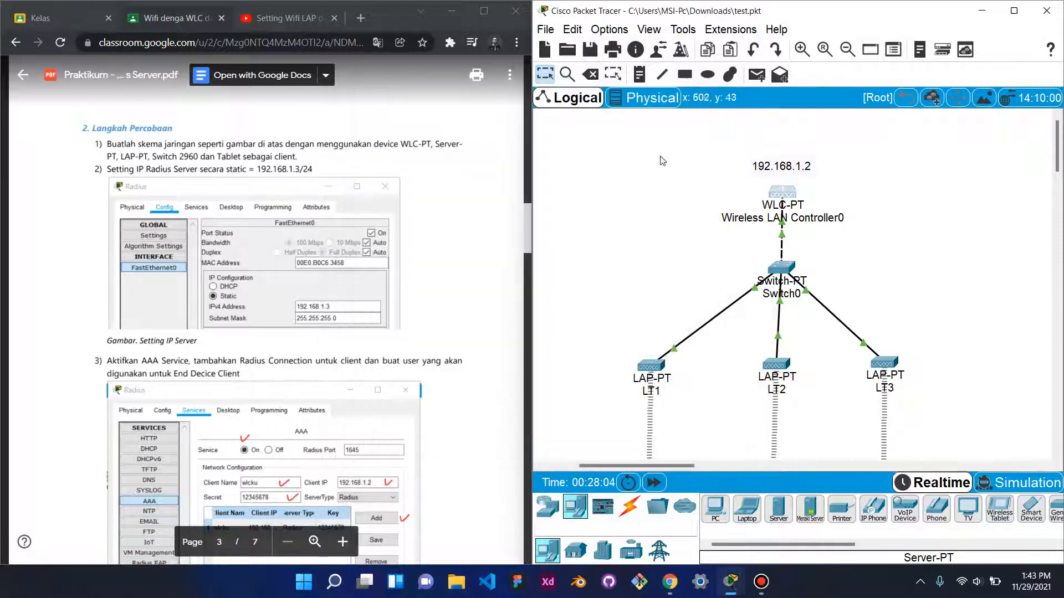
{"action": "left_click", "coordinate": [780, 269]}
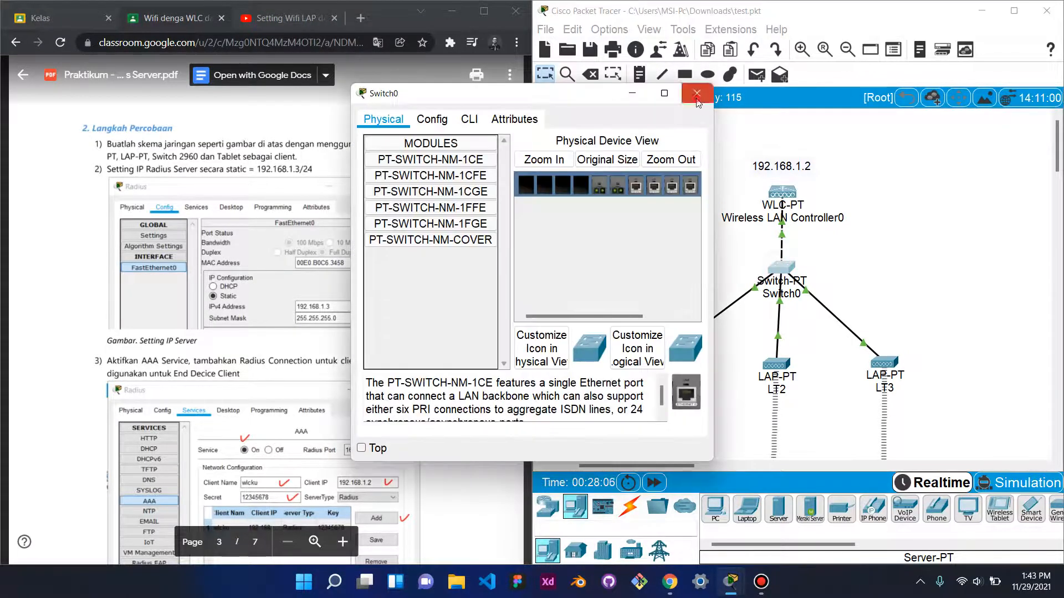
{"action": "left_click", "coordinate": [696, 94]}
{"action": "left_click", "coordinate": [651, 366]}
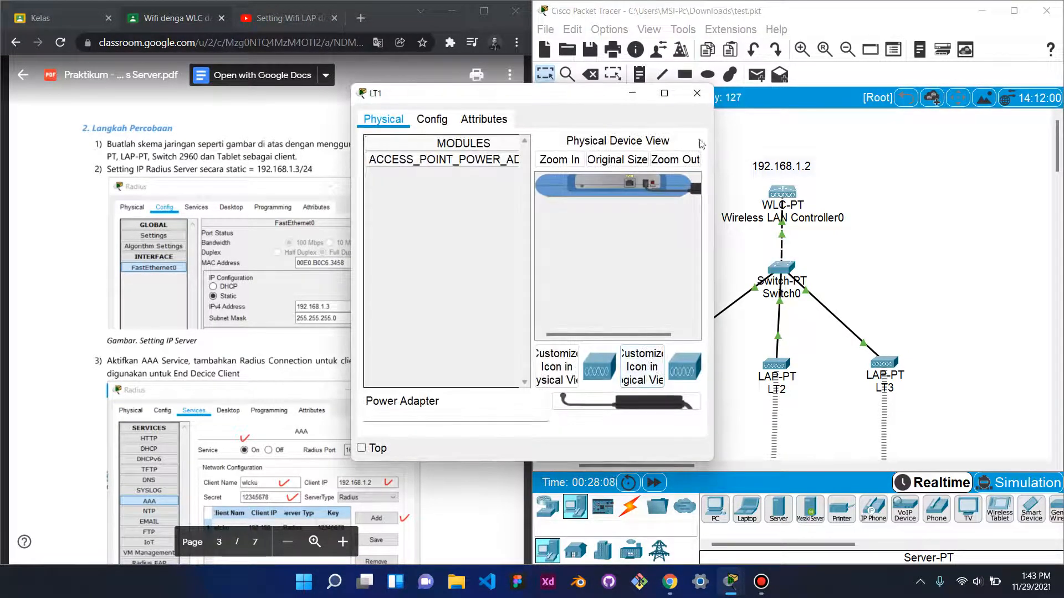
{"action": "left_click", "coordinate": [696, 93]}
{"action": "scroll", "coordinate": [838, 346], "scroll_direction": "down", "scroll_amount": 3}
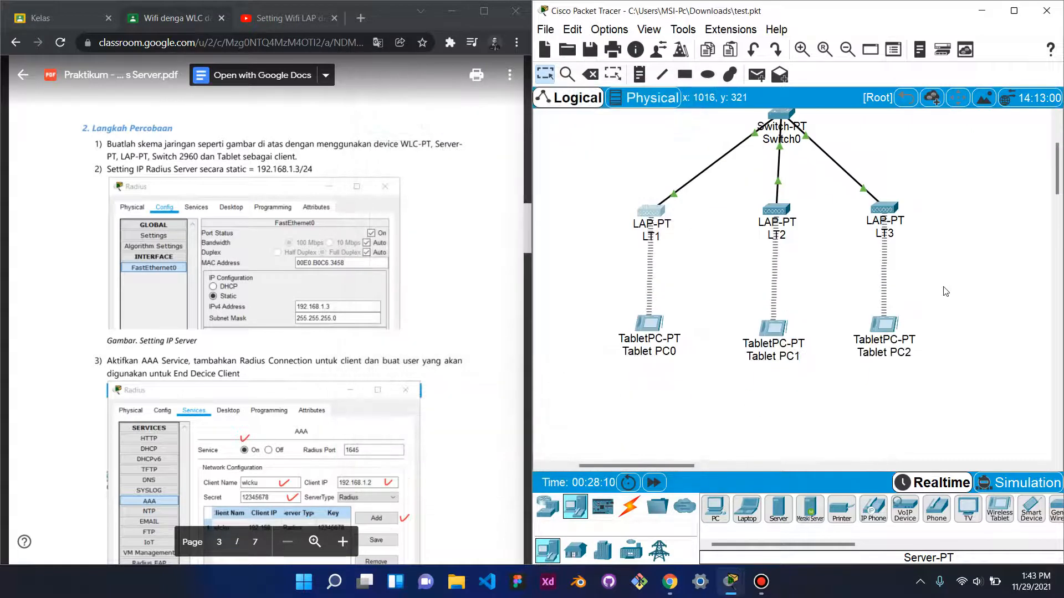
{"action": "left_click", "coordinate": [771, 339]}
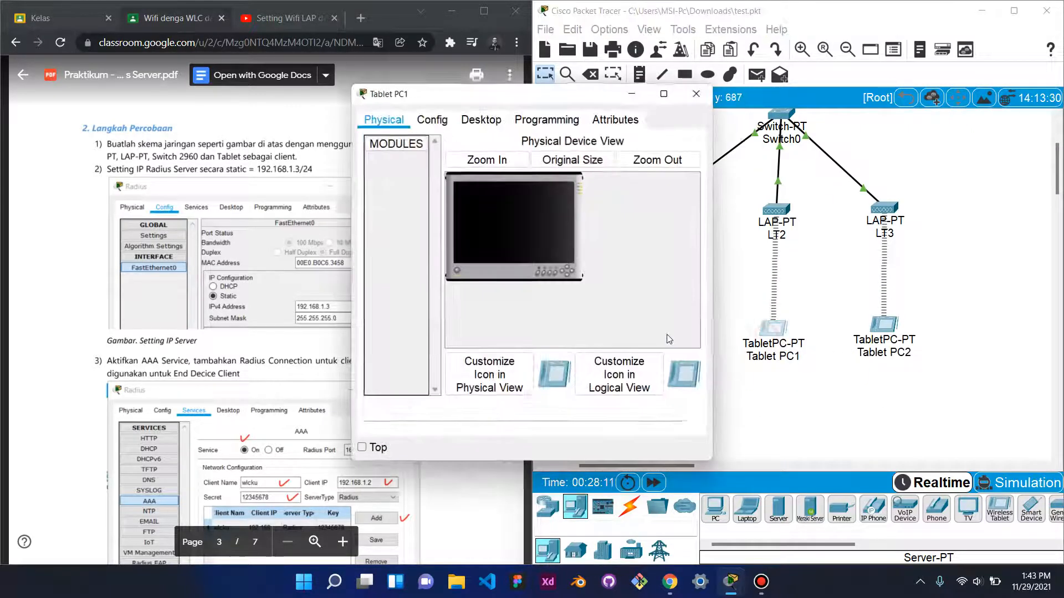
{"action": "left_click", "coordinate": [703, 103]}
{"action": "scroll", "coordinate": [898, 265], "scroll_direction": "up", "scroll_amount": 3}
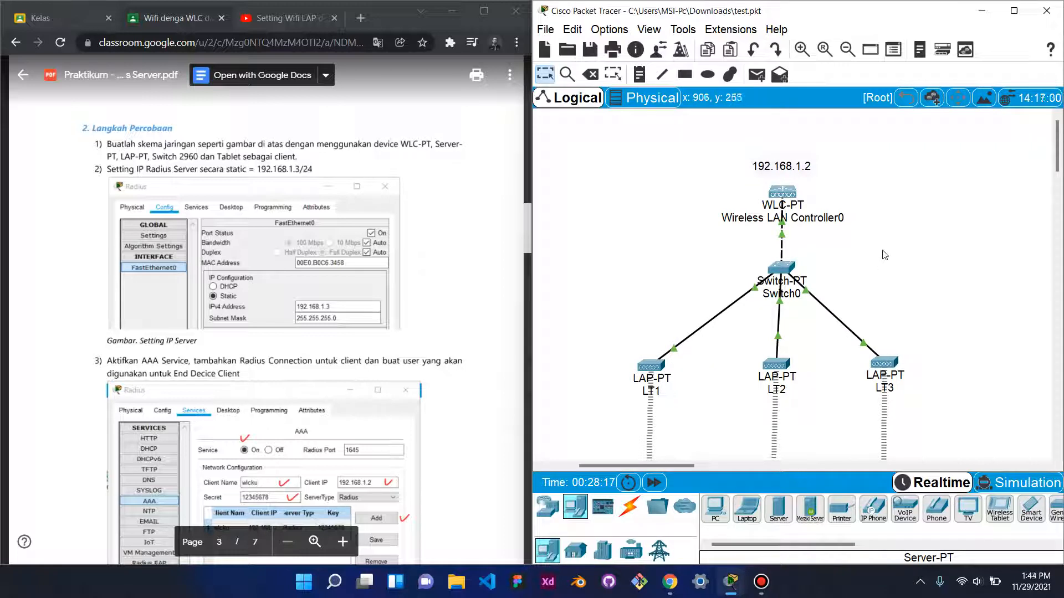
{"action": "scroll", "coordinate": [881, 258], "scroll_direction": "down", "scroll_amount": 3}
{"action": "scroll", "coordinate": [880, 258], "scroll_direction": "up", "scroll_amount": 3}
{"action": "left_click", "coordinate": [544, 515]}
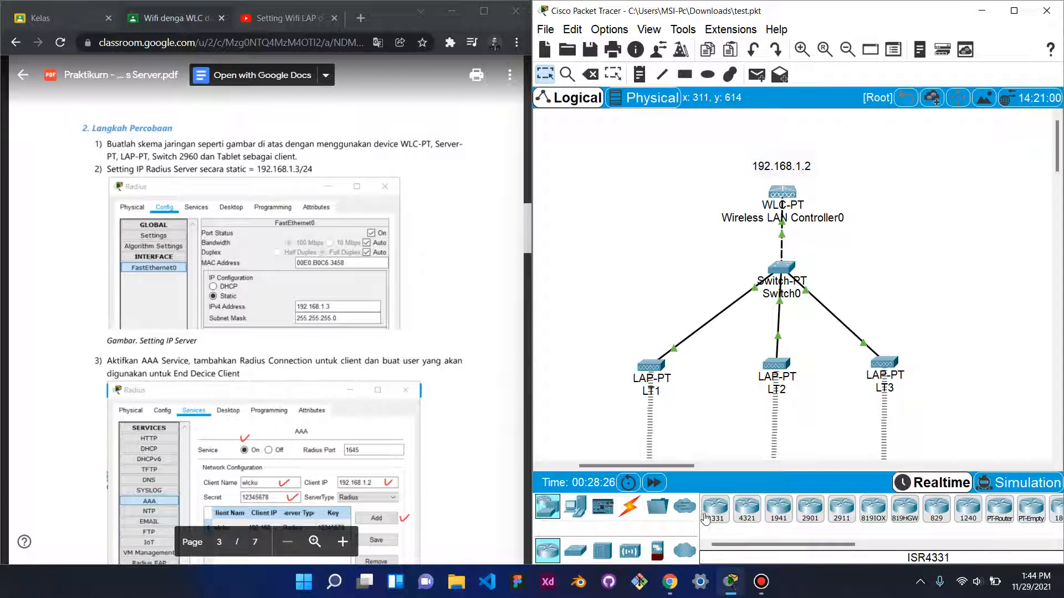
- Add a Server-PT from End Devices as Server1 beside the wireless LAN controller
{"action": "mouse_move", "coordinate": [831, 546]}
{"action": "left_mouse_down"}
{"action": "mouse_move", "coordinate": [920, 548]}
{"action": "mouse_move", "coordinate": [813, 550]}
{"action": "left_mouse_up"}
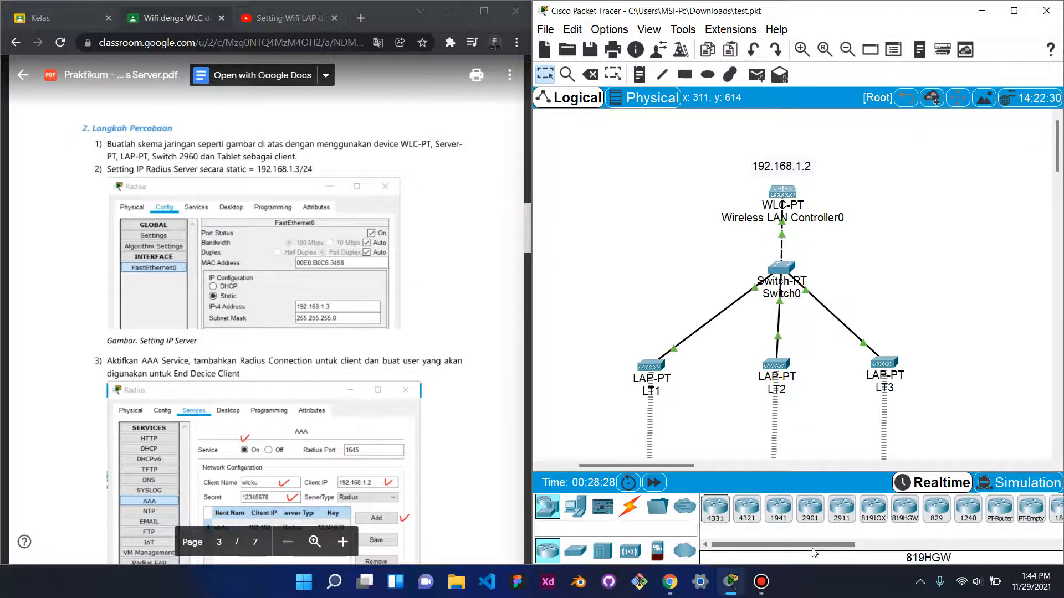
{"action": "left_click", "coordinate": [576, 507]}
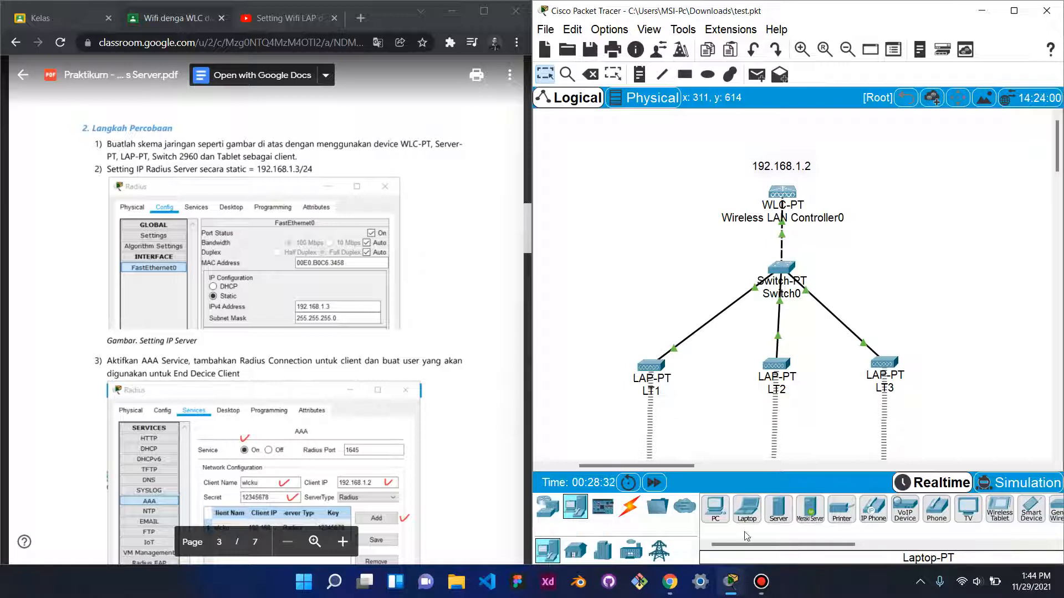
{"action": "mouse_move", "coordinate": [734, 547]}
{"action": "left_mouse_down"}
{"action": "mouse_move", "coordinate": [815, 543]}
{"action": "mouse_move", "coordinate": [722, 547]}
{"action": "left_mouse_up"}
{"action": "left_click", "coordinate": [779, 510]}
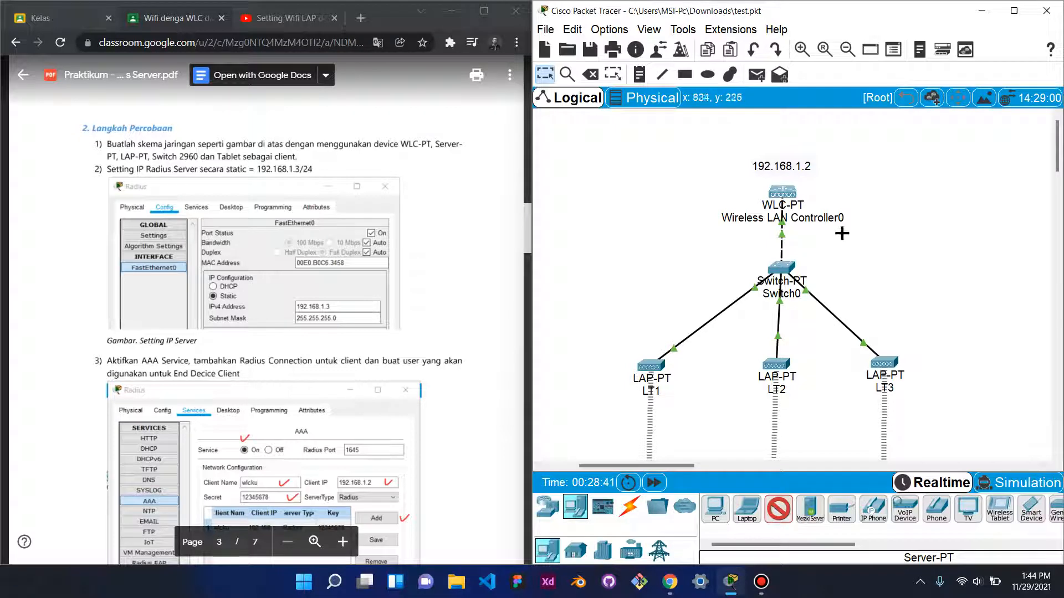
{"action": "left_click", "coordinate": [916, 177]}
{"action": "left_click_drag", "start_coordinate": [917, 178], "coordinate": [889, 194]}
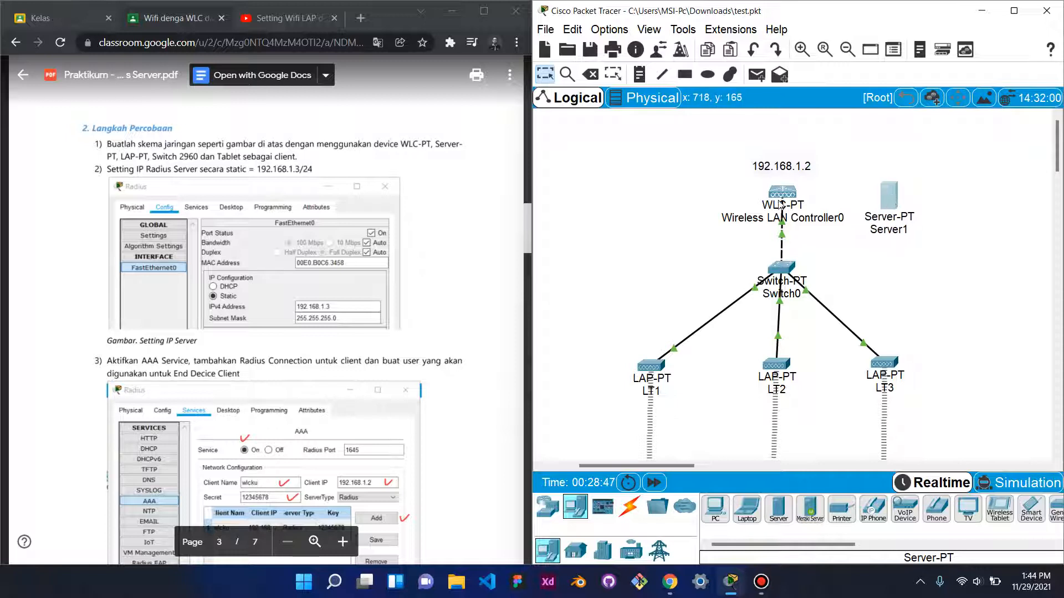
- Shift WLC-PT and its 192.168.1.2 label left, keeping Server1 to their right
{"action": "left_click_drag", "start_coordinate": [780, 203], "coordinate": [713, 204]}
{"action": "left_click_drag", "start_coordinate": [799, 171], "coordinate": [724, 178]}
{"action": "left_click_drag", "start_coordinate": [892, 200], "coordinate": [868, 204]}
{"action": "left_click", "coordinate": [927, 213]}
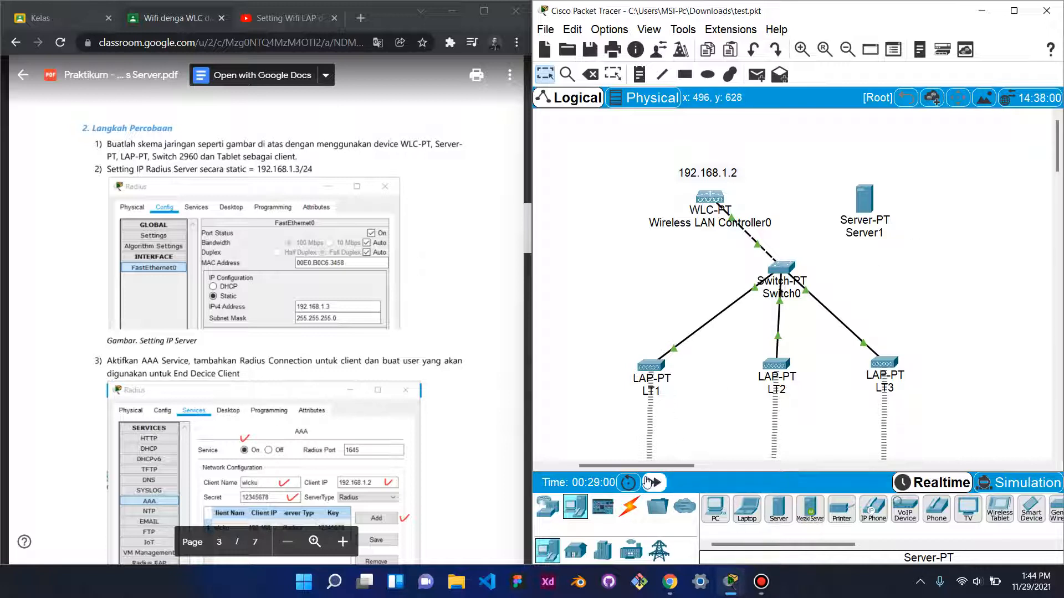
- Run an automatic-type cable from Server1 and attach it to Switch0
{"action": "left_click", "coordinate": [630, 508]}
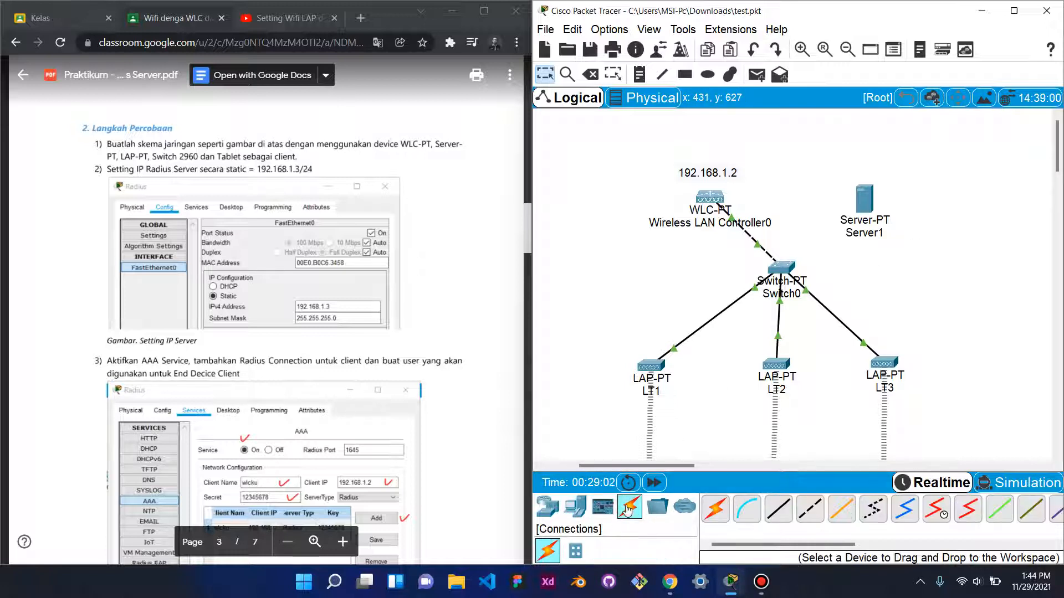
{"action": "left_click", "coordinate": [865, 206]}
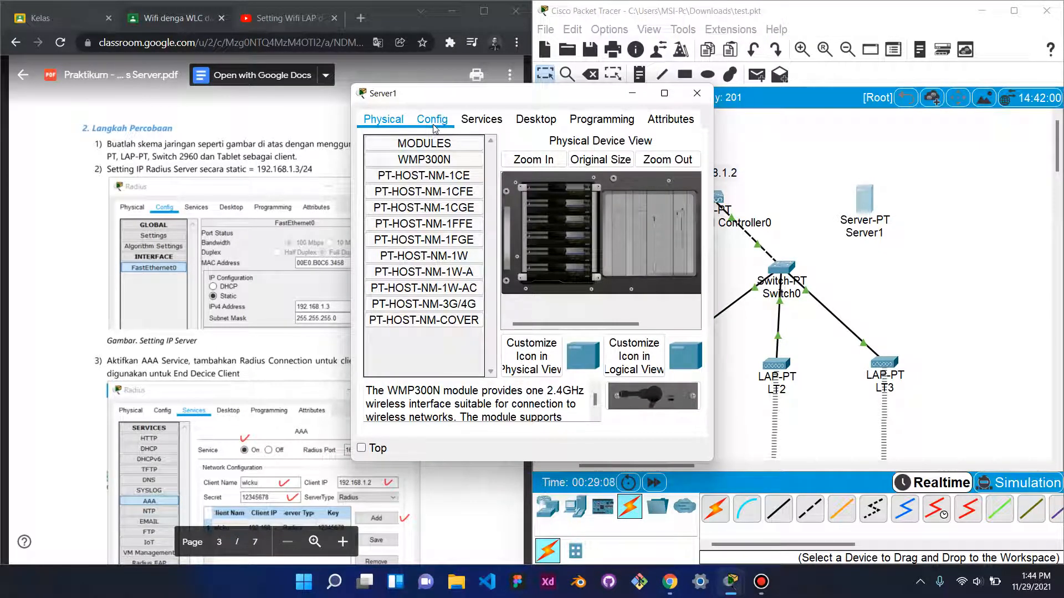
{"action": "left_click", "coordinate": [699, 93]}
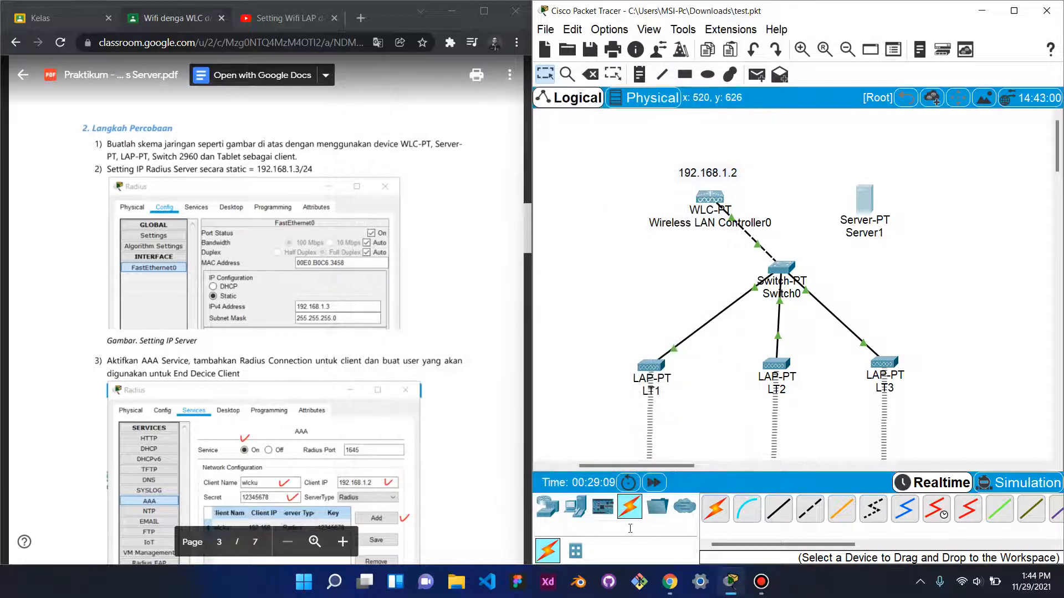
{"action": "left_click", "coordinate": [716, 509]}
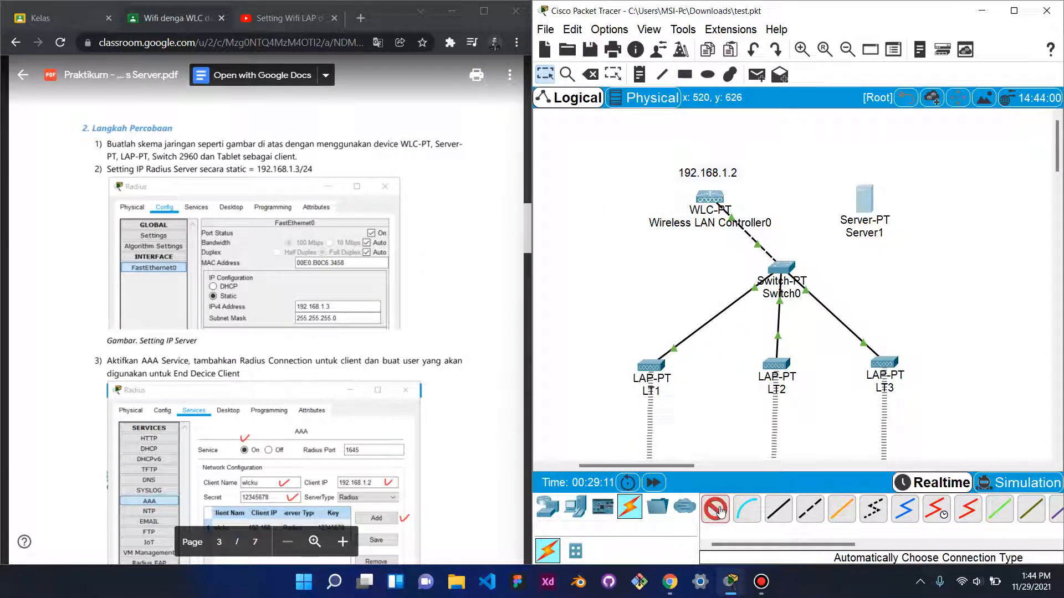
{"action": "left_click", "coordinate": [864, 195]}
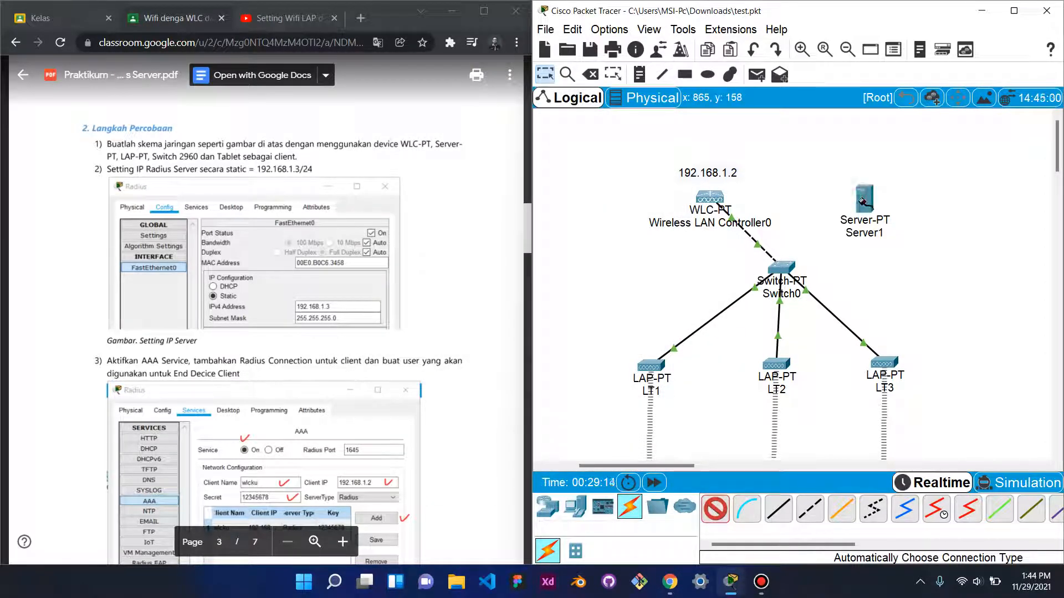
{"action": "left_click", "coordinate": [792, 271]}
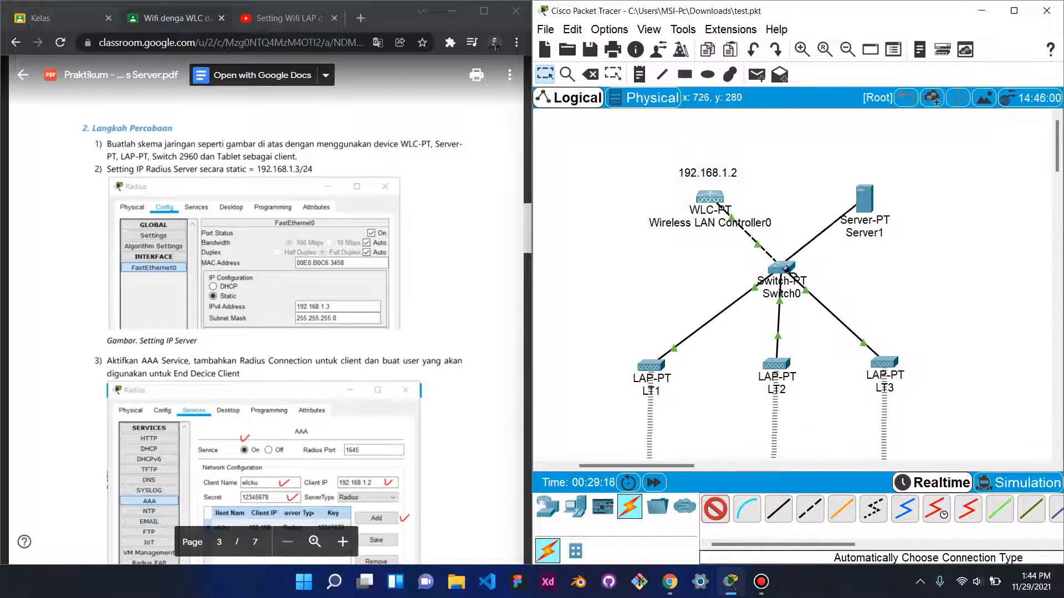
{"action": "left_click", "coordinate": [784, 266]}
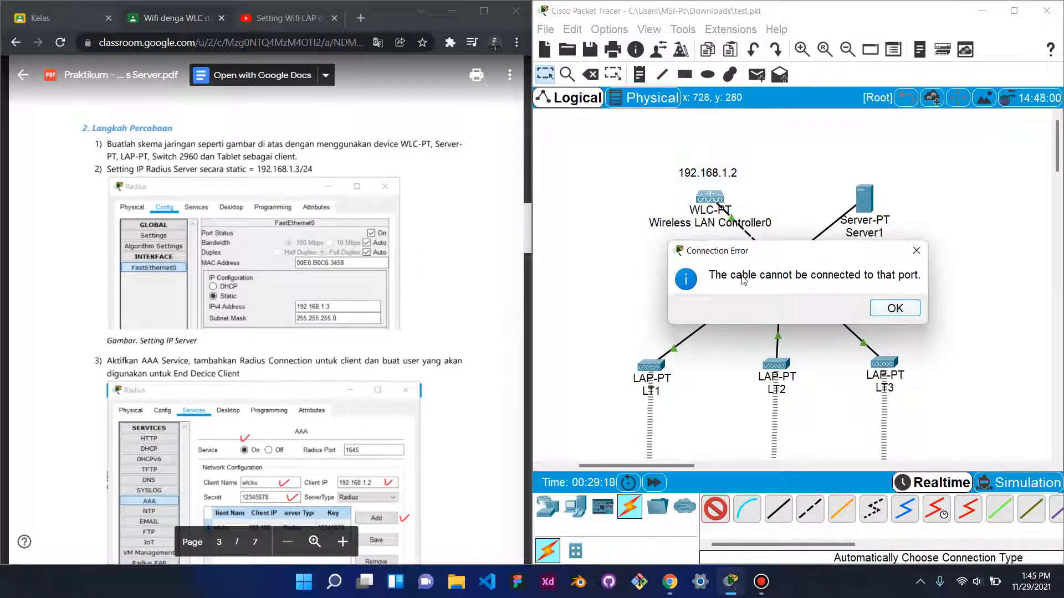
- Retry the Switch0 attachment through repeated connection errors, then cancel the cable and open Switch0
{"action": "left_click", "coordinate": [895, 308]}
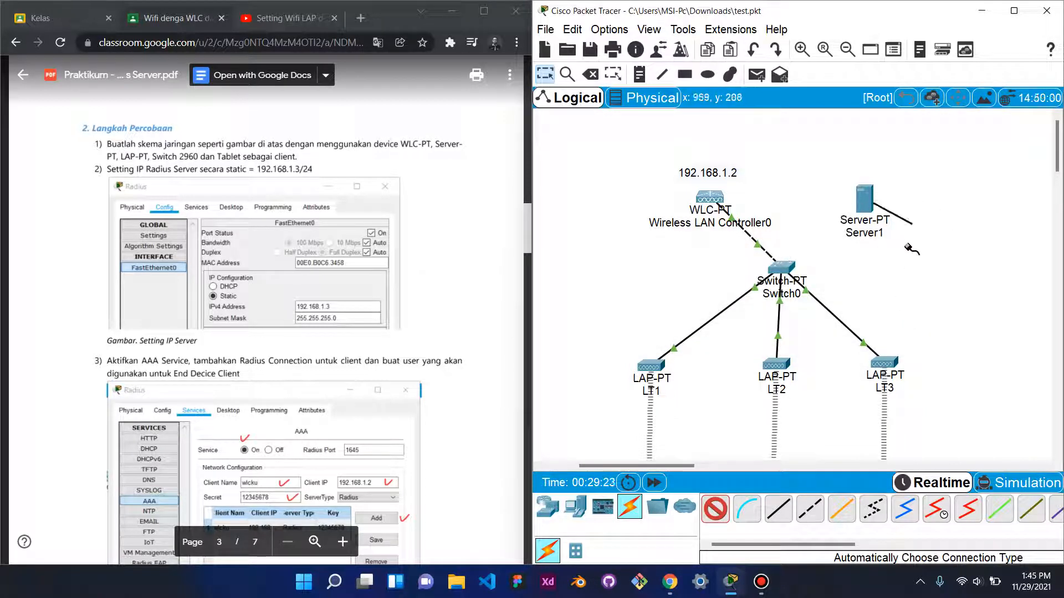
{"action": "left_click", "coordinate": [789, 268]}
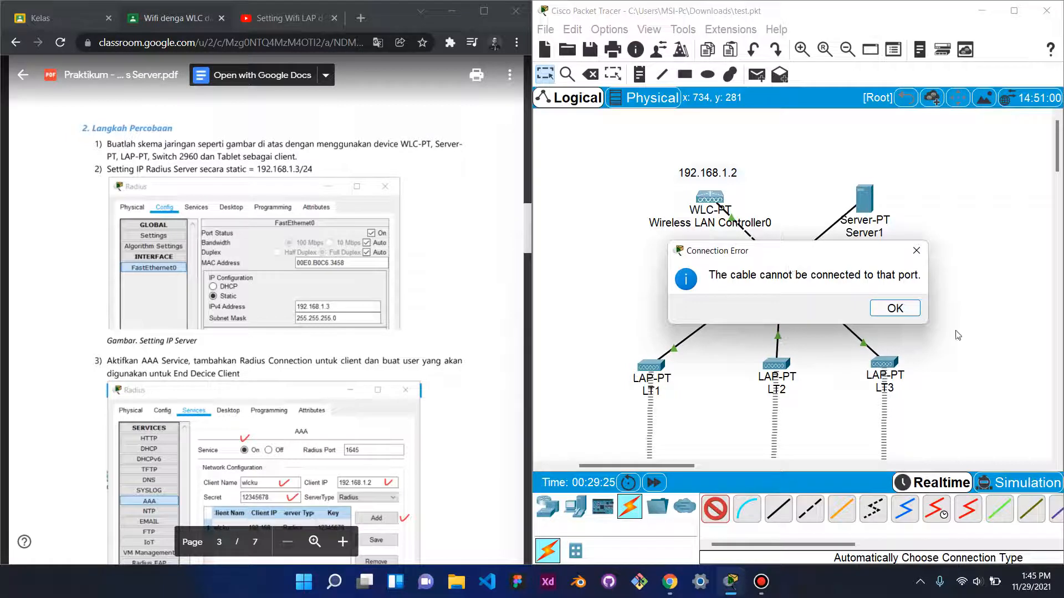
{"action": "left_click", "coordinate": [893, 309]}
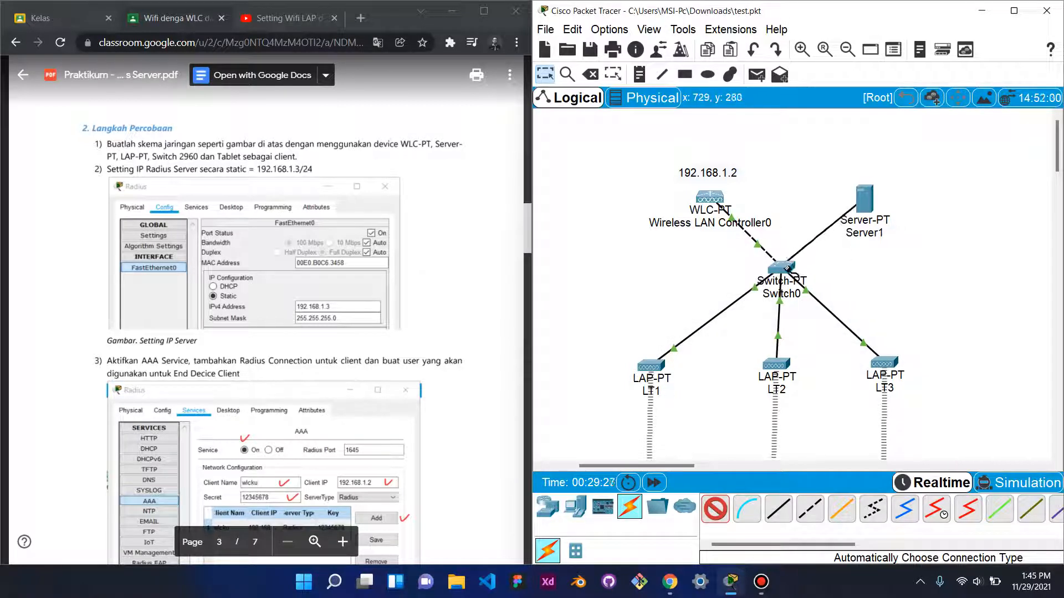
{"action": "left_click", "coordinate": [786, 268]}
{"action": "left_click", "coordinate": [915, 253]}
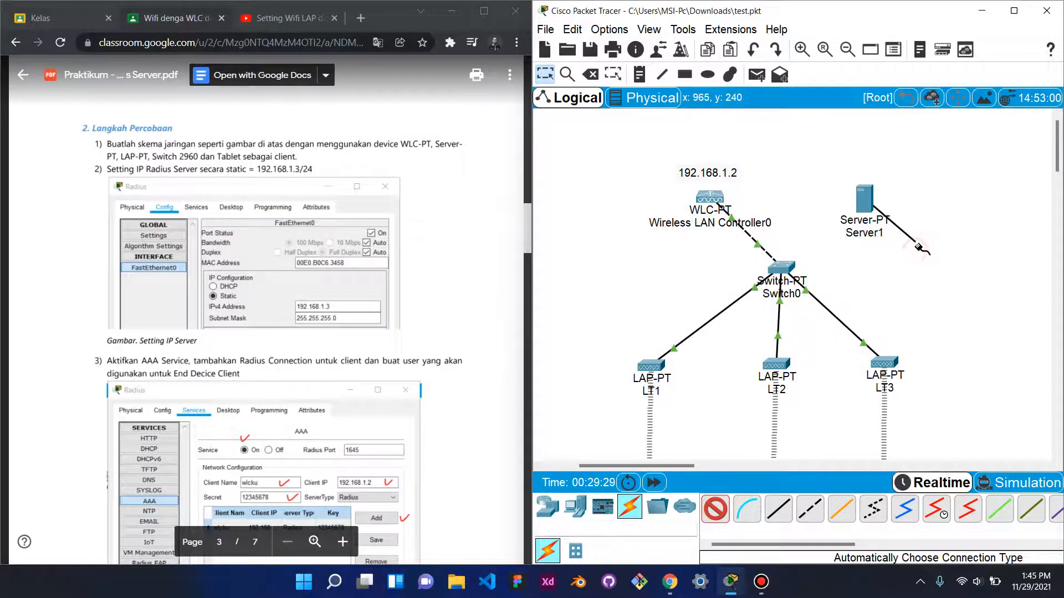
{"action": "left_click", "coordinate": [544, 74]}
{"action": "left_click", "coordinate": [787, 270]}
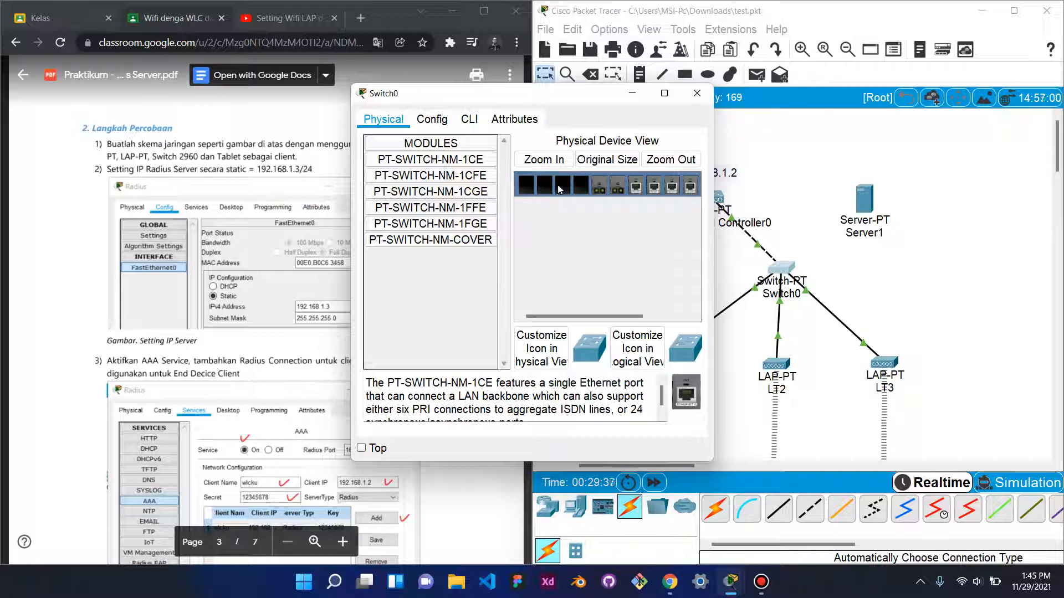
- Browse Switch0's Config and Attributes tabs, then zoom out its Physical hardware picture
{"action": "left_click", "coordinate": [432, 120]}
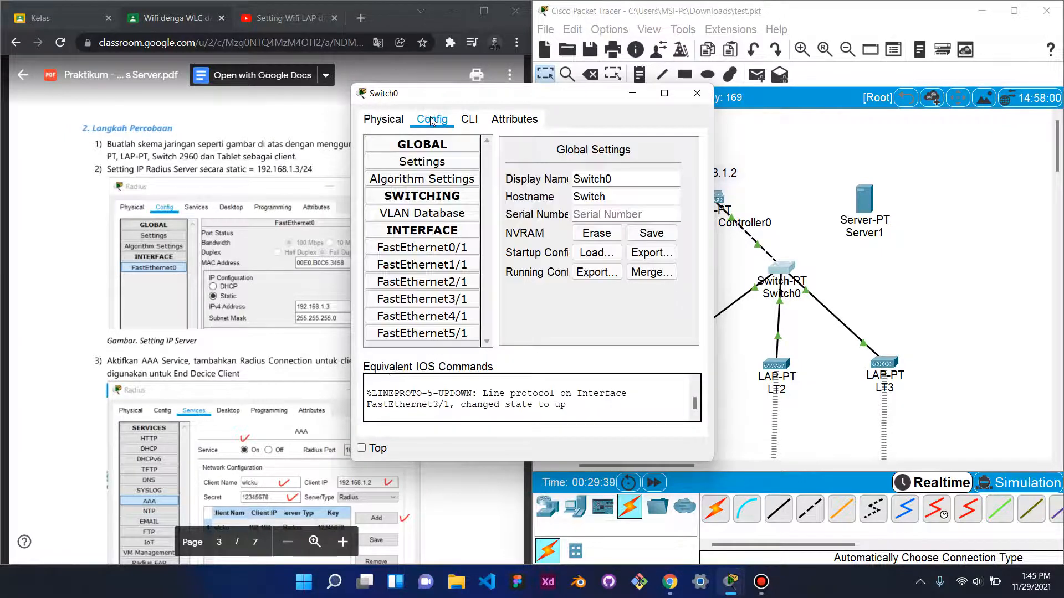
{"action": "left_click", "coordinate": [469, 119]}
{"action": "left_click", "coordinate": [514, 119]}
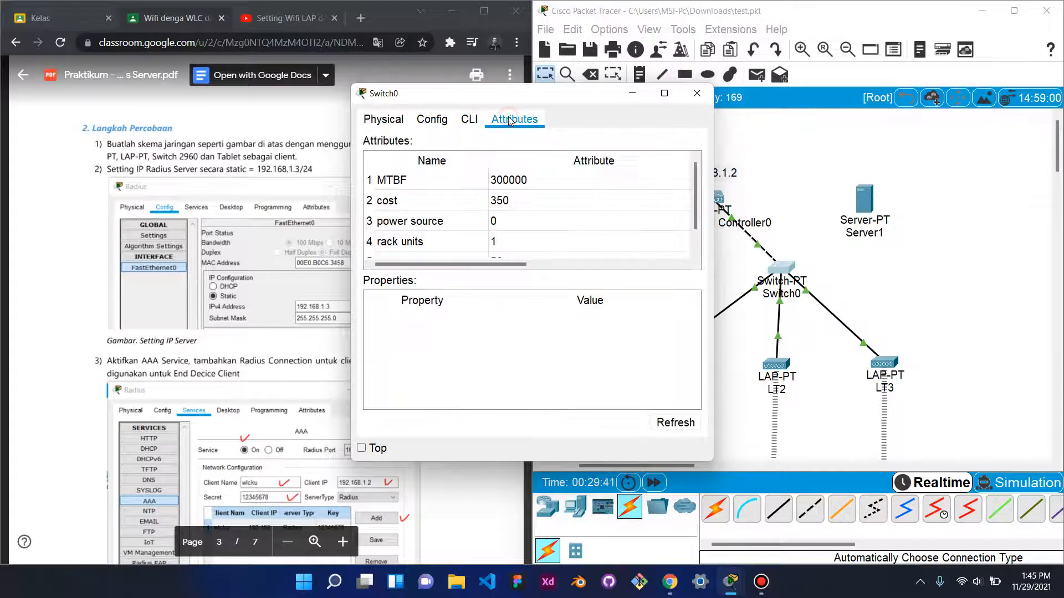
{"action": "left_click", "coordinate": [377, 119]}
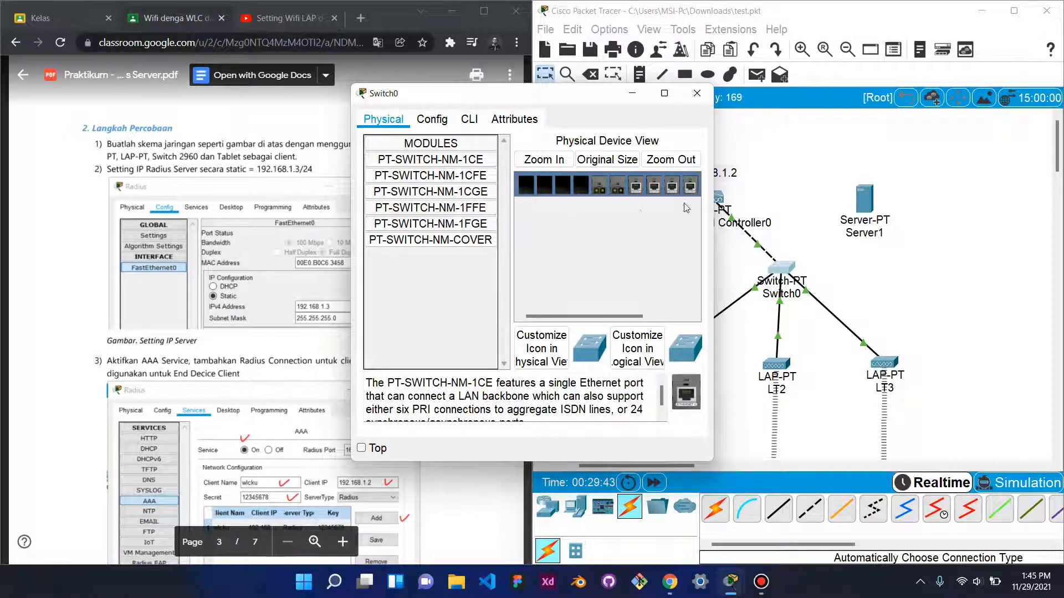
{"action": "left_click", "coordinate": [671, 159]}
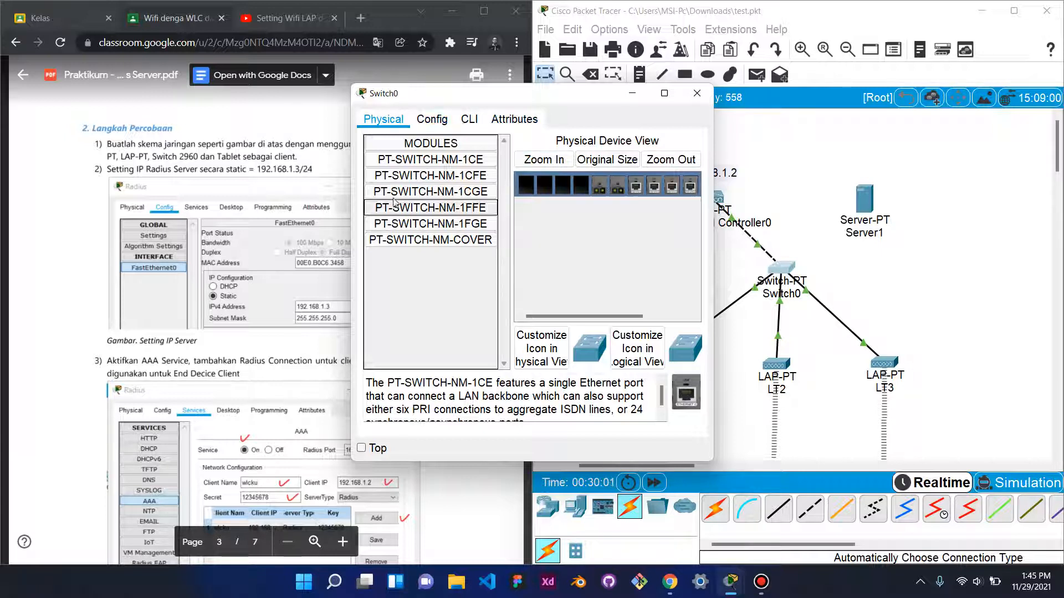
- Re-expand the MODULES list and read the 1CFE, 1CGE and 1FGE module descriptions
{"action": "left_click", "coordinate": [453, 146]}
{"action": "left_click", "coordinate": [443, 146]}
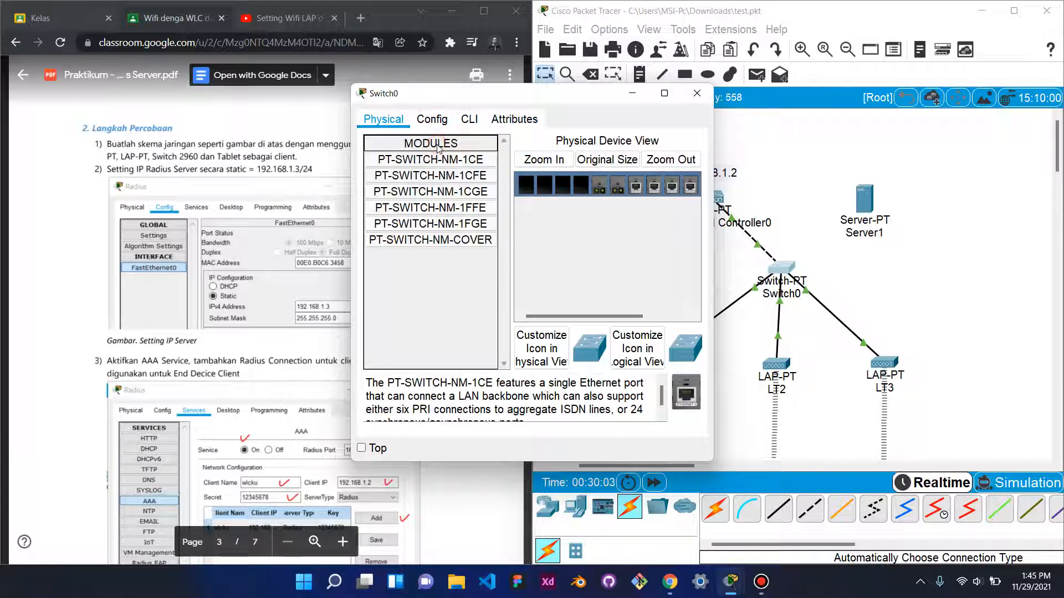
{"action": "left_click", "coordinate": [446, 176]}
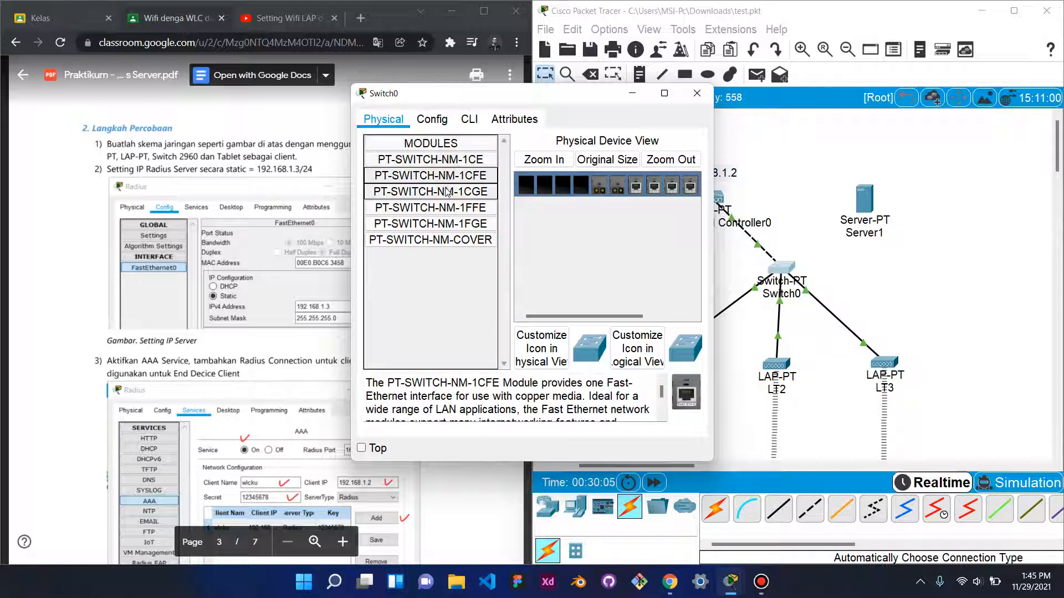
{"action": "left_click", "coordinate": [446, 191]}
{"action": "left_click", "coordinate": [446, 223]}
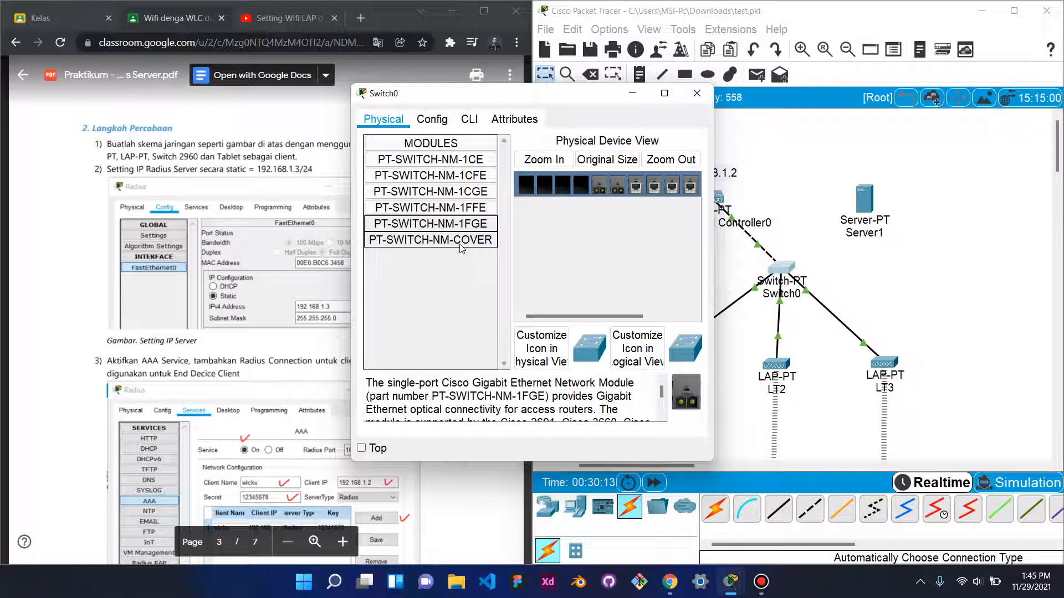
{"action": "left_click", "coordinate": [717, 520]}
{"action": "left_click", "coordinate": [864, 203]}
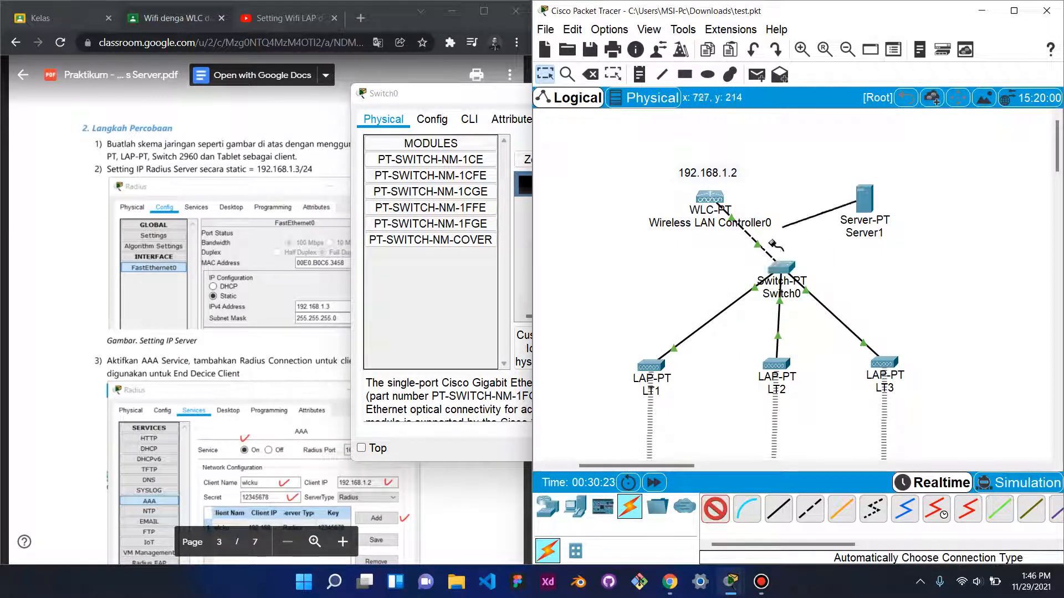
{"action": "left_click", "coordinate": [788, 269]}
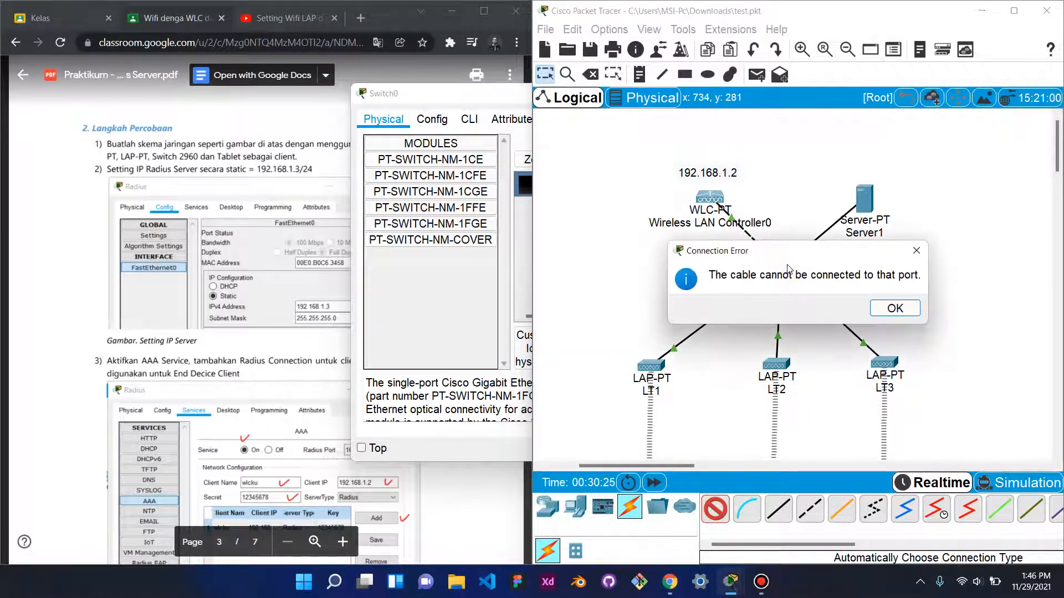
{"action": "left_click", "coordinate": [889, 308]}
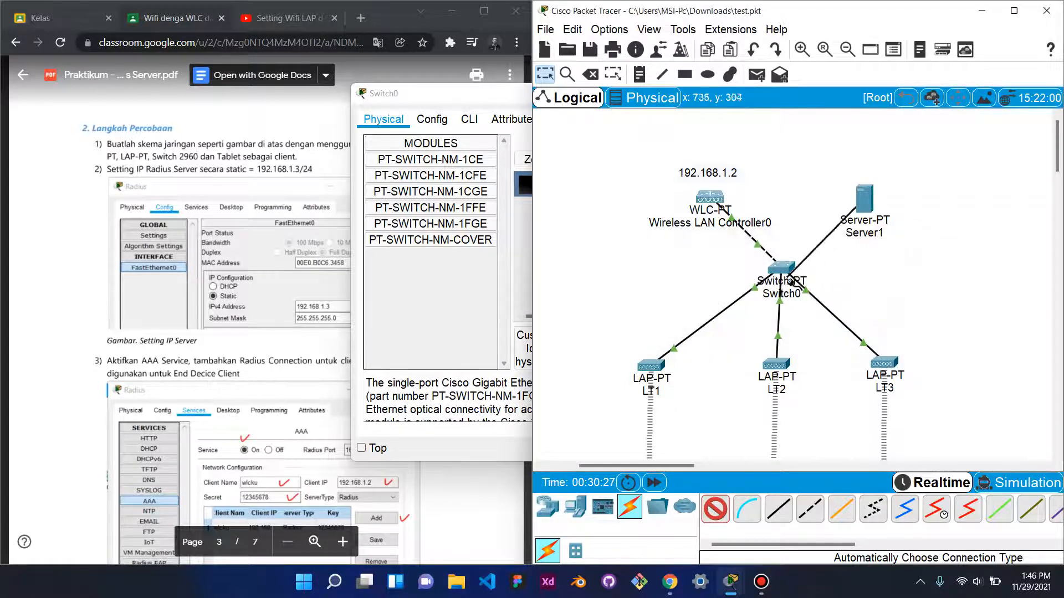
{"action": "left_click", "coordinate": [540, 74]}
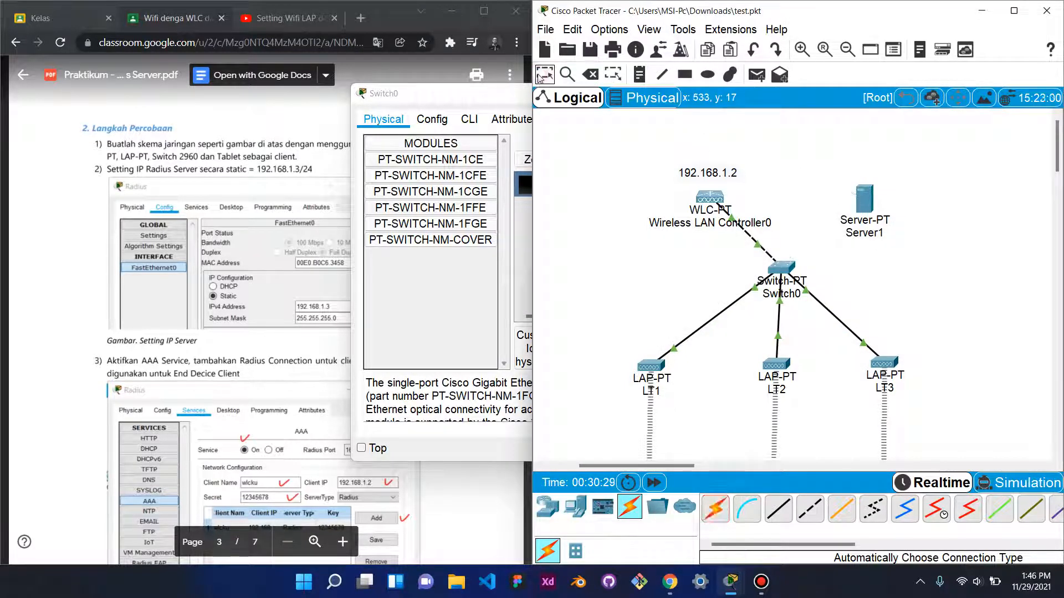
{"action": "left_click", "coordinate": [787, 268]}
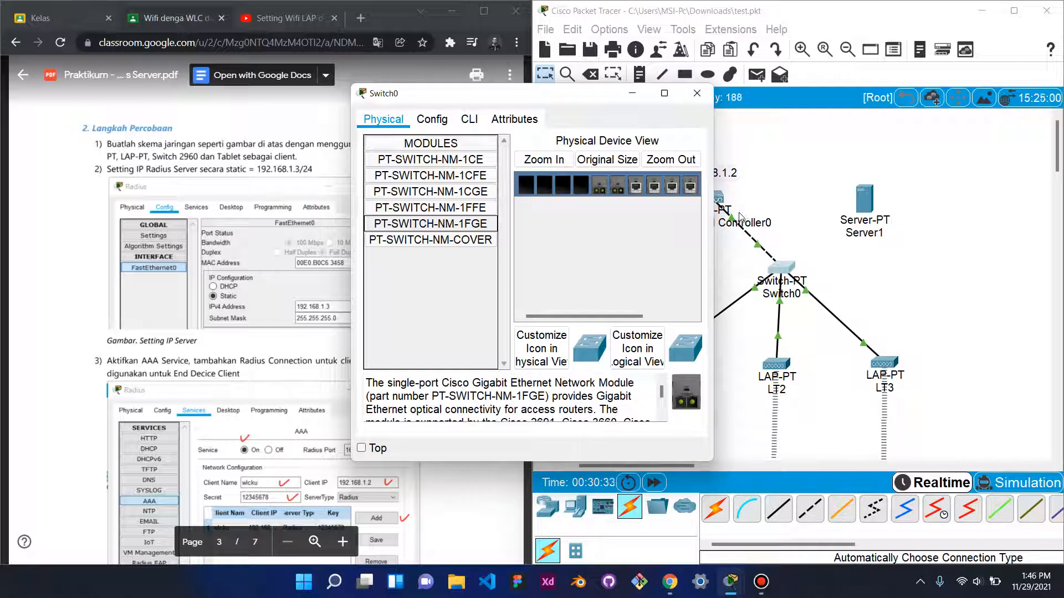
- Power Switch0 off and search its hardware view for an empty module slot
{"action": "left_click", "coordinate": [598, 190]}
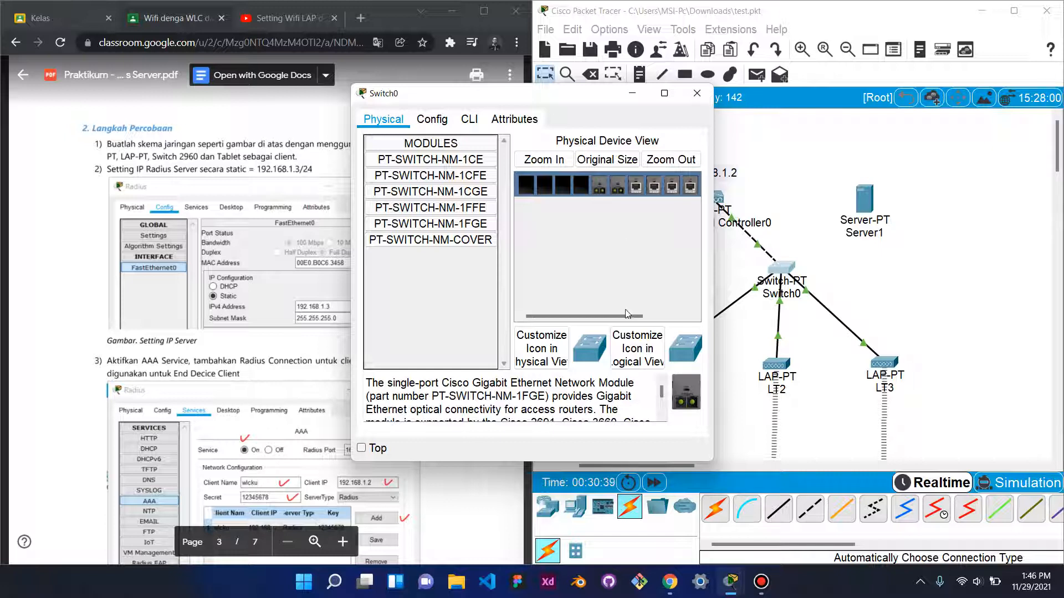
{"action": "left_click_drag", "start_coordinate": [627, 318], "coordinate": [676, 318]}
{"action": "left_click", "coordinate": [665, 188]}
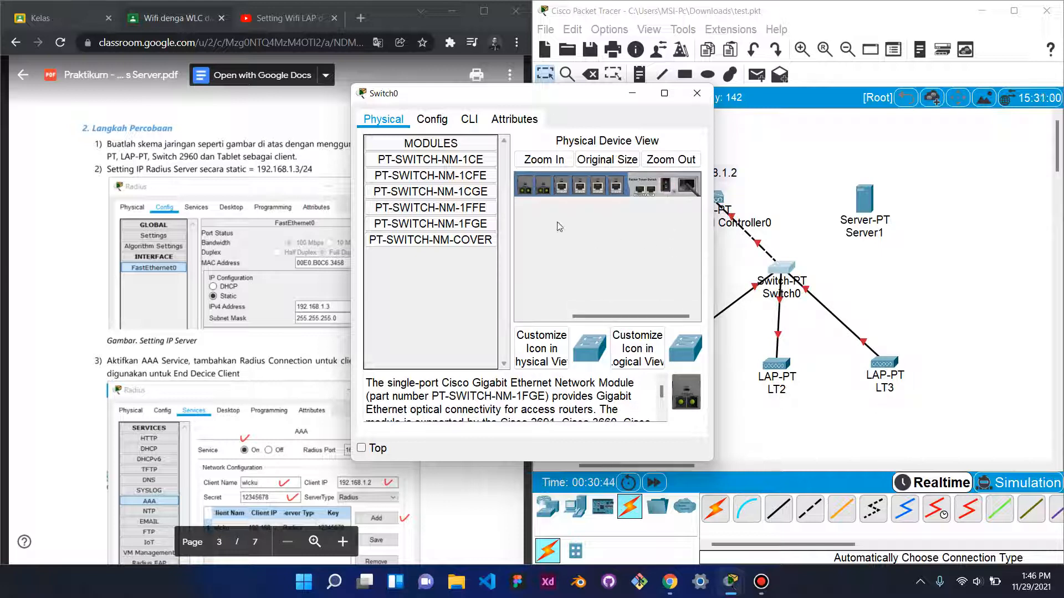
{"action": "left_click_drag", "start_coordinate": [646, 321], "coordinate": [574, 324]}
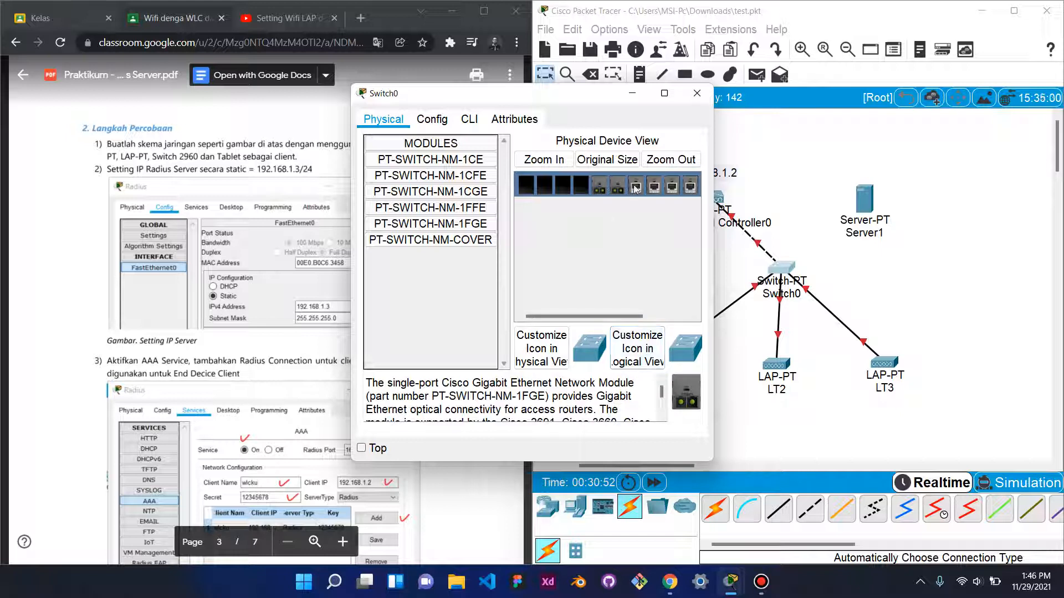
{"action": "left_click_drag", "start_coordinate": [669, 187], "coordinate": [635, 190]}
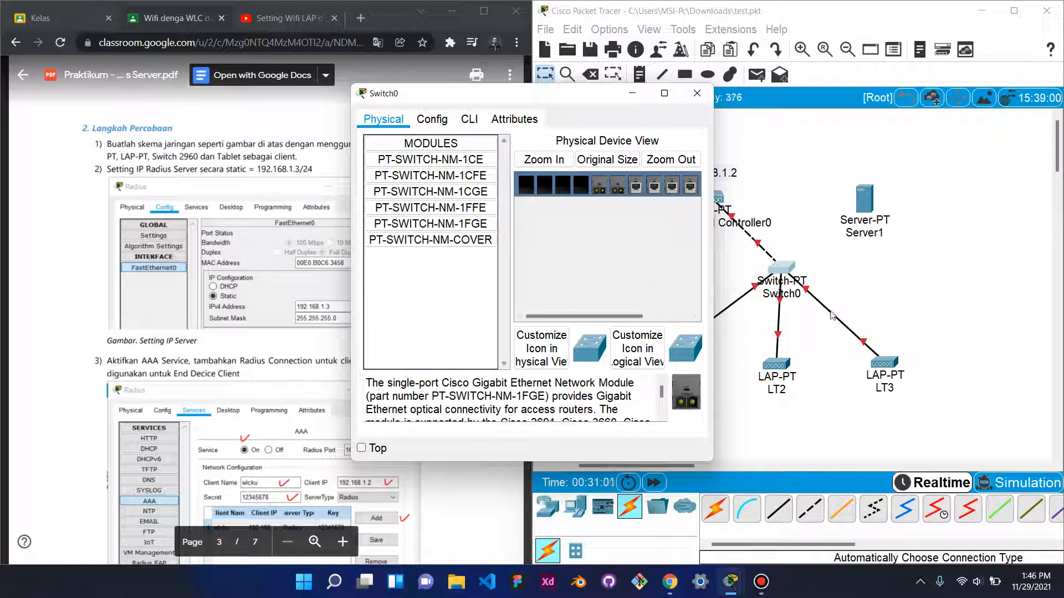
{"action": "left_click", "coordinate": [667, 317]}
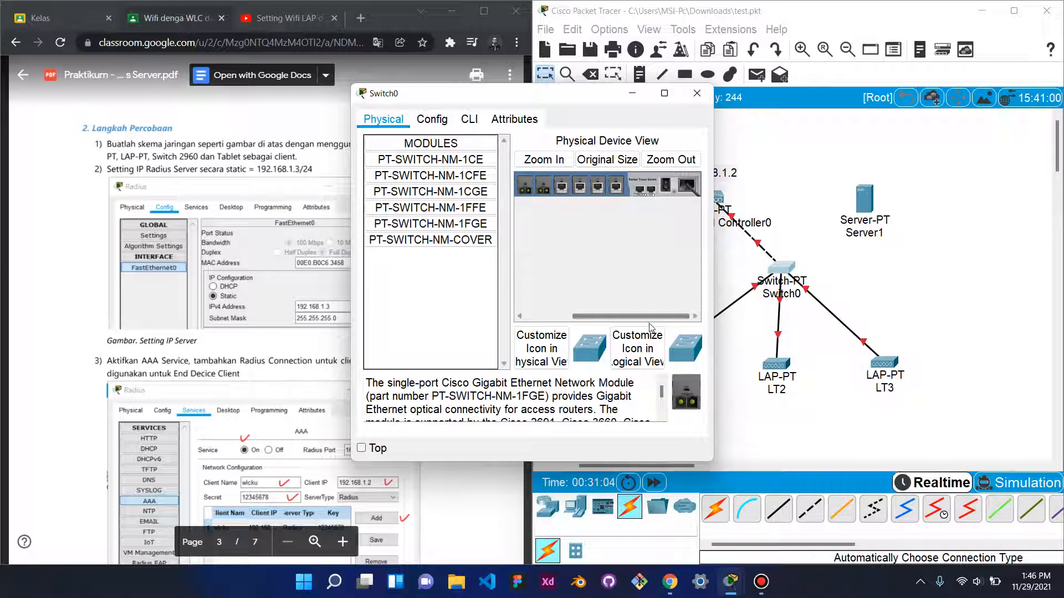
{"action": "left_click_drag", "start_coordinate": [651, 321], "coordinate": [582, 324]}
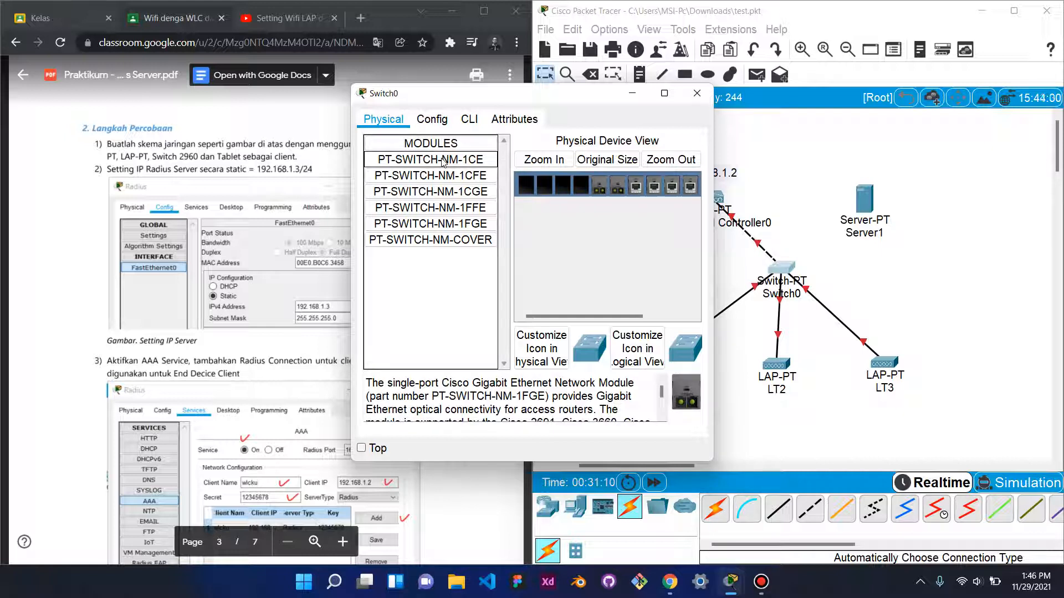
- Install PT-SWITCH-NM-1CE in the empty slot, power Switch0 on, and start an automatic cable from Server1
{"action": "left_click_drag", "start_coordinate": [442, 161], "coordinate": [579, 185]}
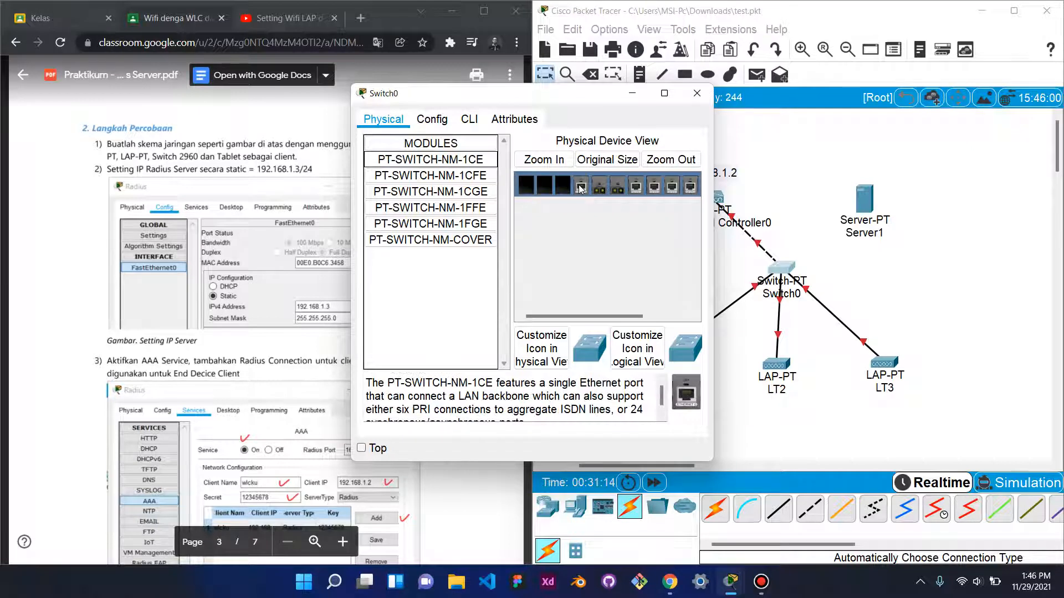
{"action": "left_click_drag", "start_coordinate": [626, 315], "coordinate": [675, 316]}
{"action": "left_click", "coordinate": [666, 185]}
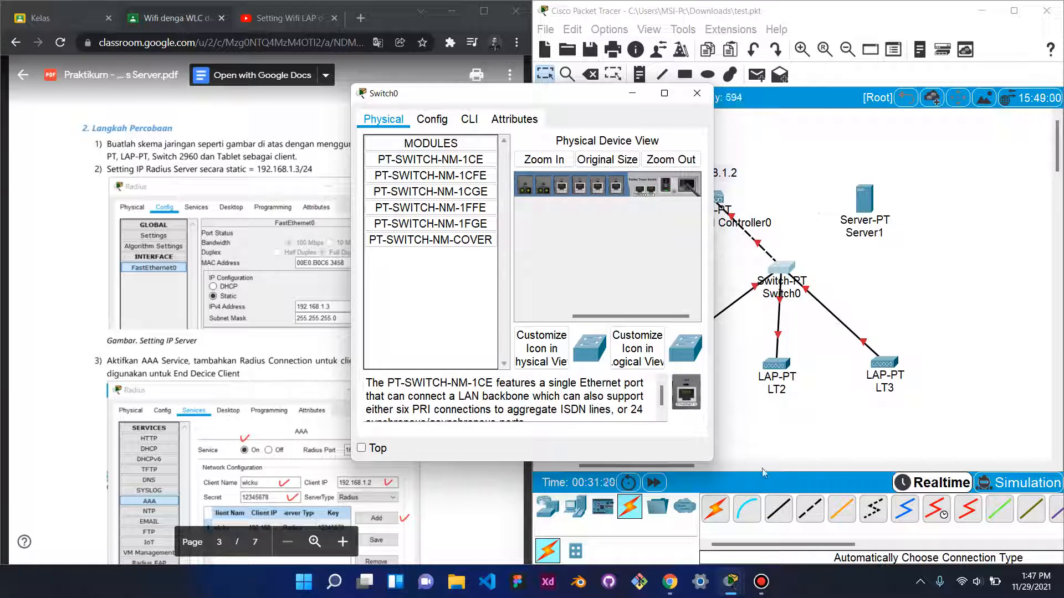
{"action": "left_click", "coordinate": [718, 512]}
{"action": "left_click", "coordinate": [718, 512]}
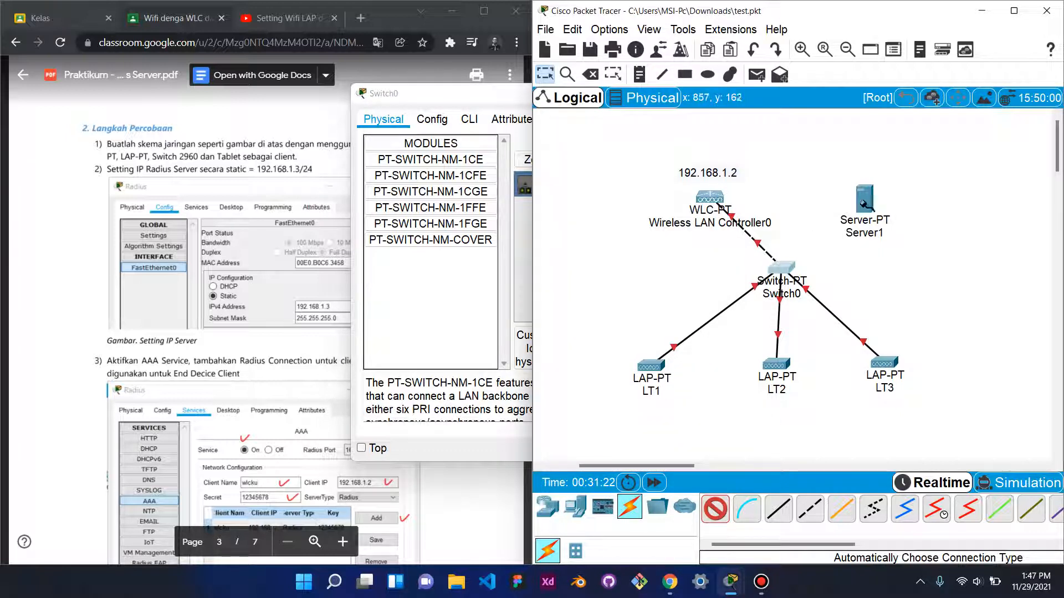
{"action": "left_click", "coordinate": [863, 201]}
- Finish the Server1–Switch0 cable, check Switch0's power button, and close its window
{"action": "left_click", "coordinate": [785, 267]}
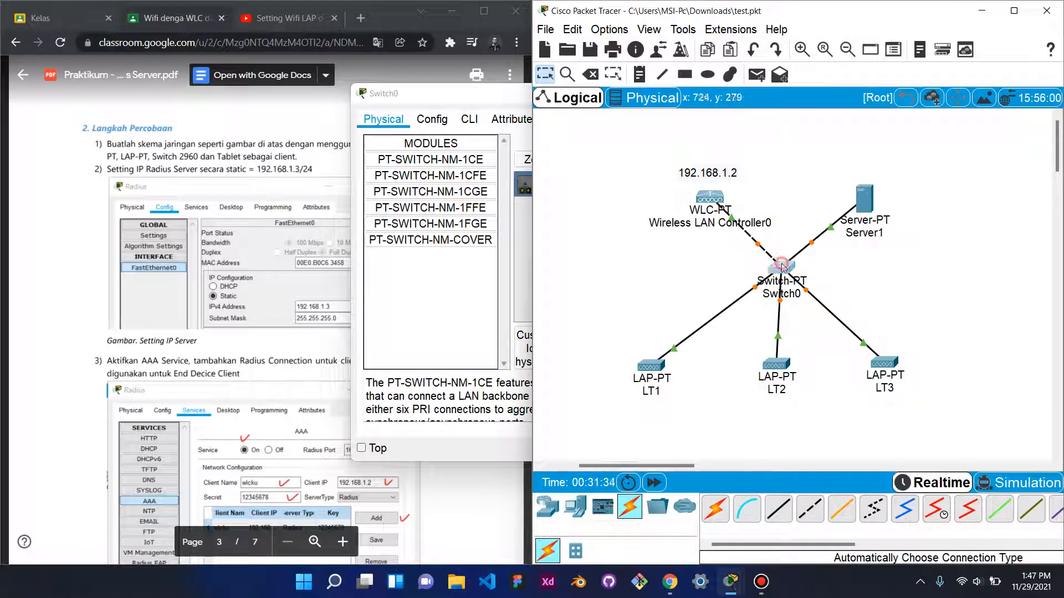
{"action": "left_click", "coordinate": [792, 280]}
{"action": "left_click_drag", "start_coordinate": [677, 320], "coordinate": [723, 317]}
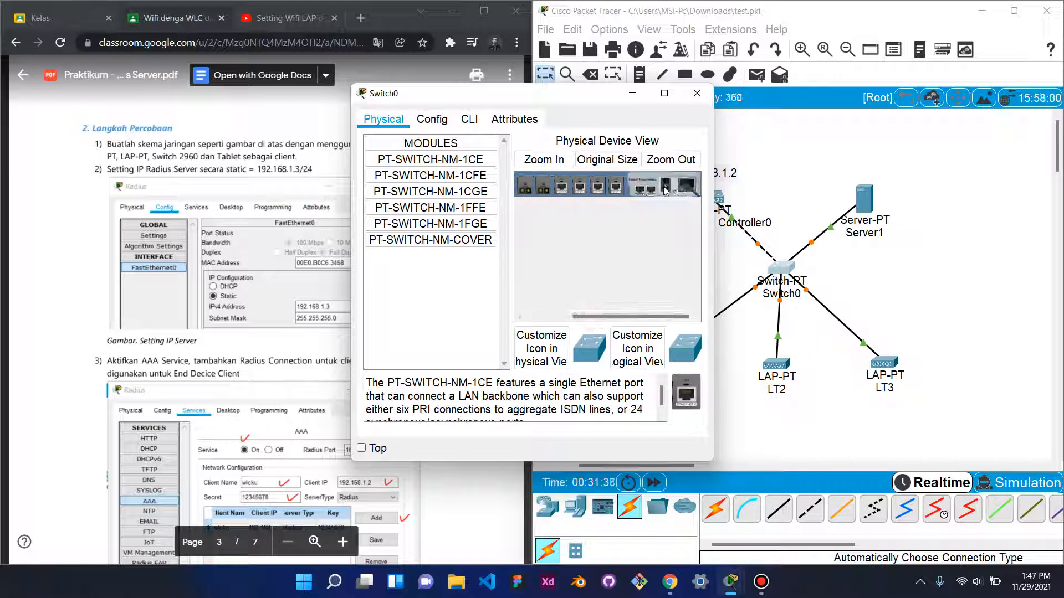
{"action": "left_click", "coordinate": [668, 189]}
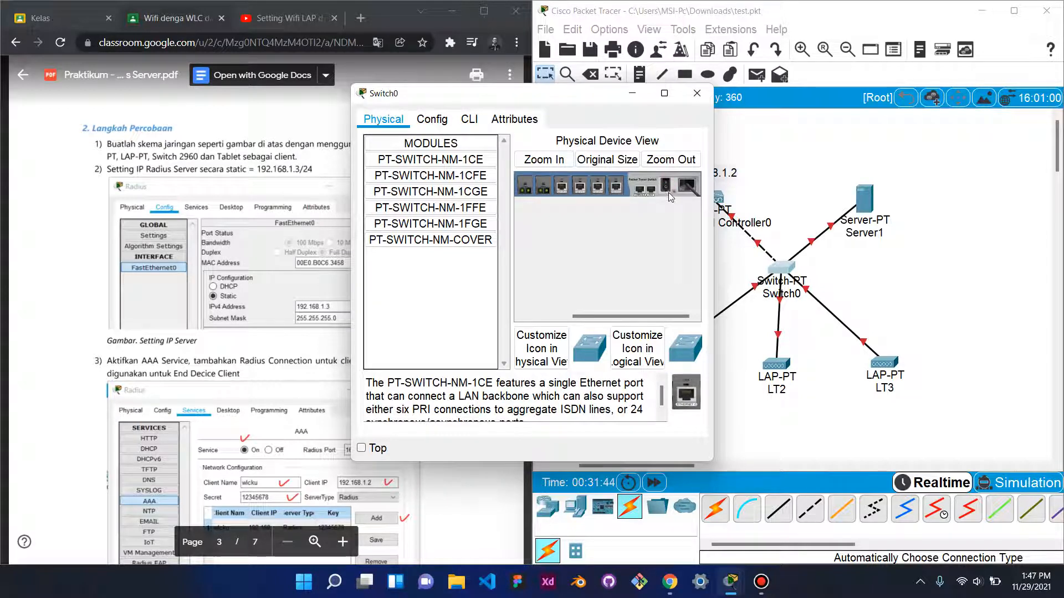
{"action": "left_click_drag", "start_coordinate": [666, 319], "coordinate": [603, 321]}
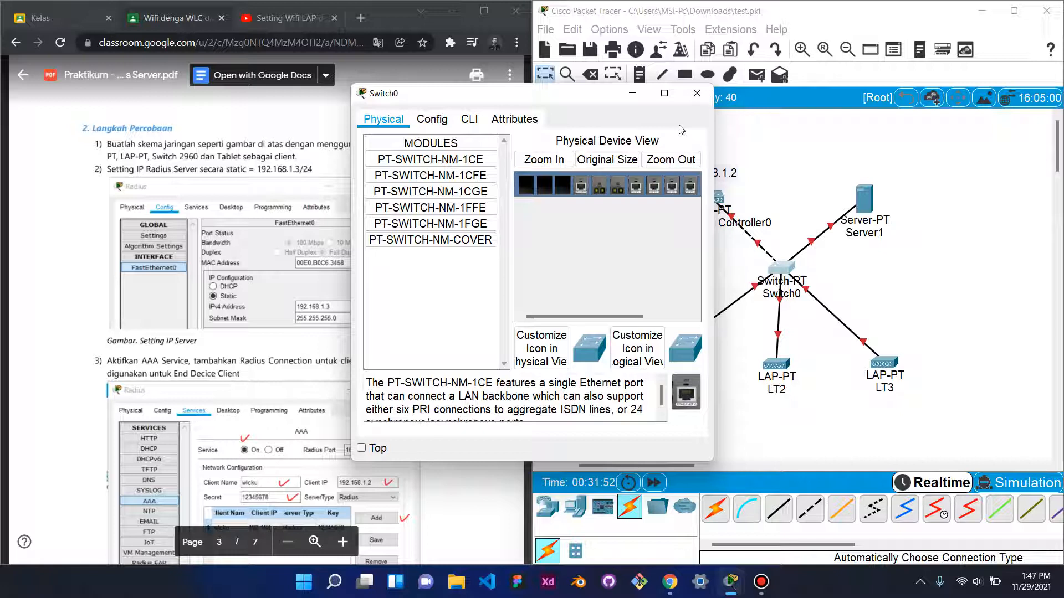
{"action": "left_click_drag", "start_coordinate": [637, 316], "coordinate": [684, 316]}
{"action": "left_click", "coordinate": [696, 93]}
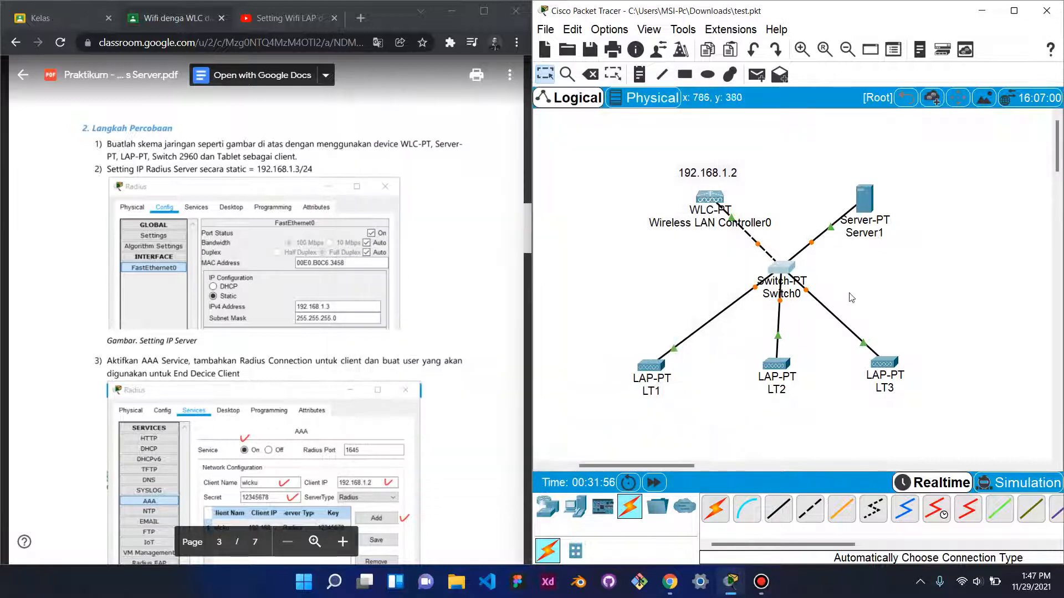
- Nudge Server1 slightly up-left and bring up its Physical-tab device window
{"action": "left_click_drag", "start_coordinate": [863, 209], "coordinate": [855, 201]}
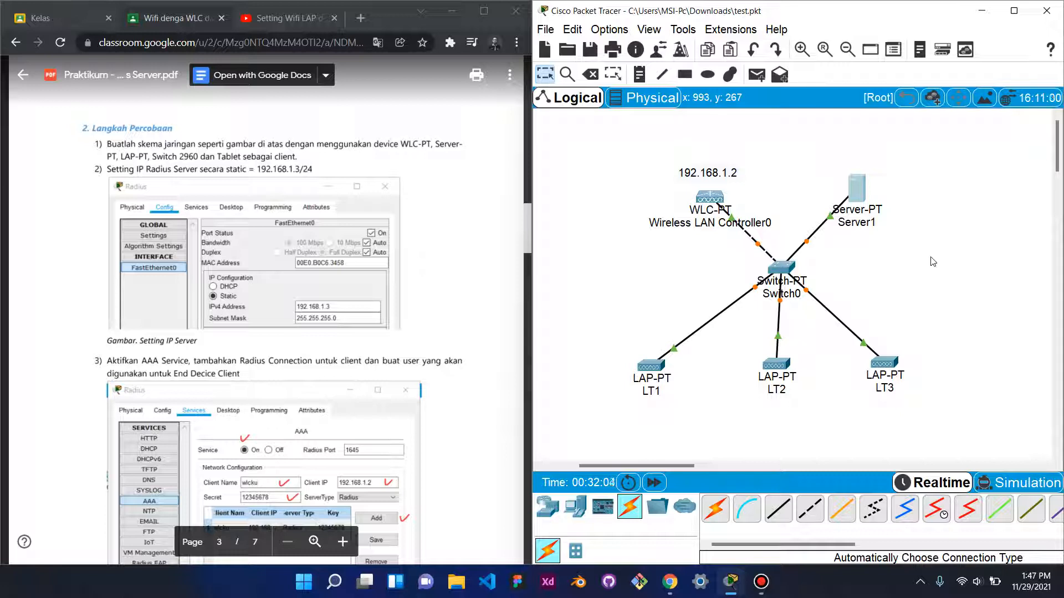
{"action": "scroll", "coordinate": [949, 305], "scroll_direction": "down", "scroll_amount": 3}
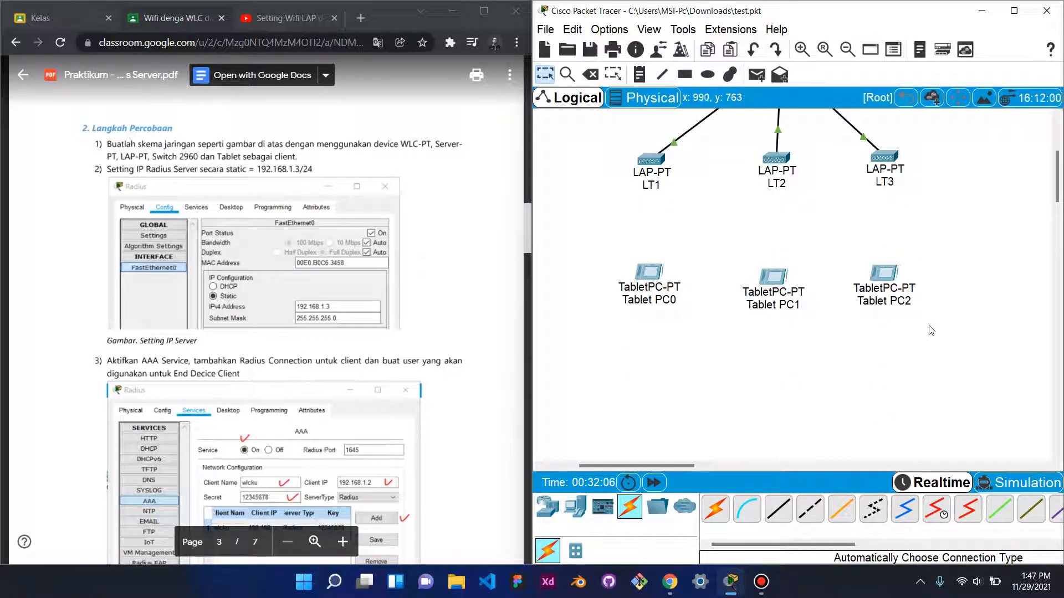
{"action": "scroll", "coordinate": [936, 328], "scroll_direction": "up", "scroll_amount": 3}
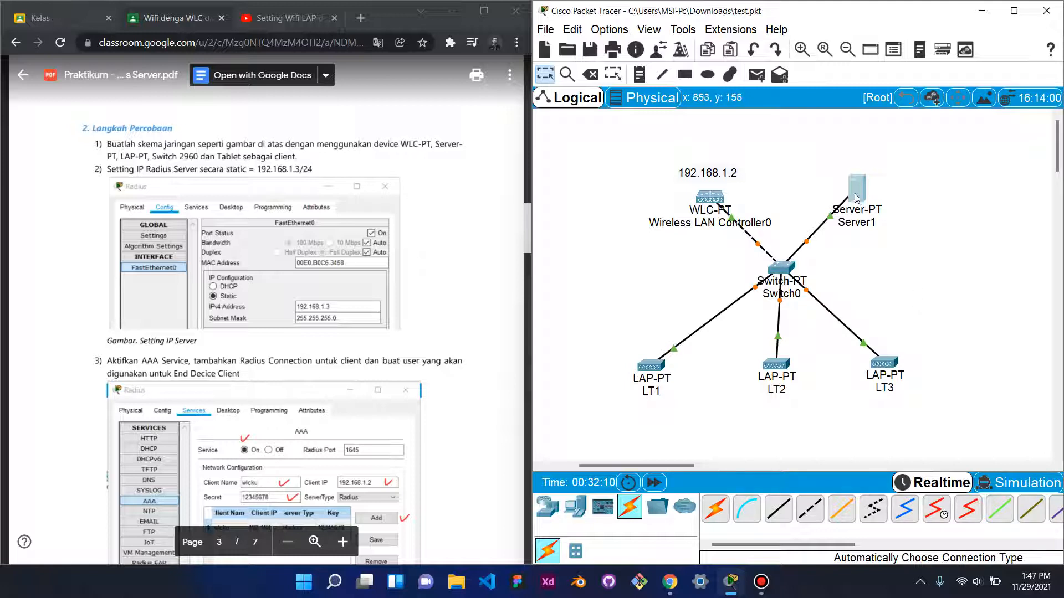
{"action": "scroll", "coordinate": [48, 332], "scroll_direction": "down", "scroll_amount": 5}
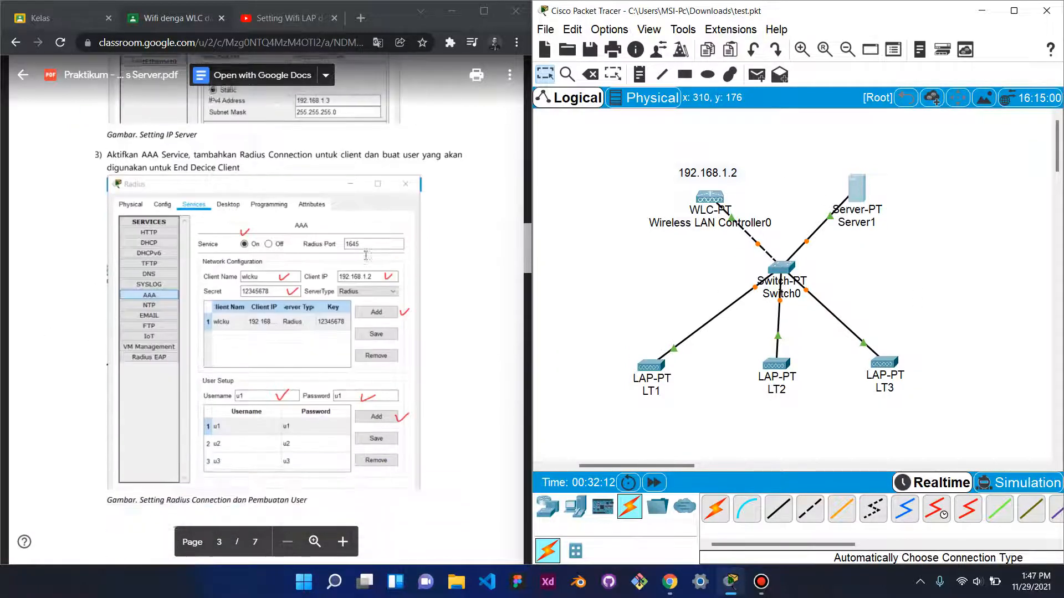
{"action": "scroll", "coordinate": [366, 256], "scroll_direction": "up", "scroll_amount": 4}
{"action": "scroll", "coordinate": [365, 256], "scroll_direction": "up", "scroll_amount": 2}
{"action": "scroll", "coordinate": [365, 255], "scroll_direction": "down", "scroll_amount": 3}
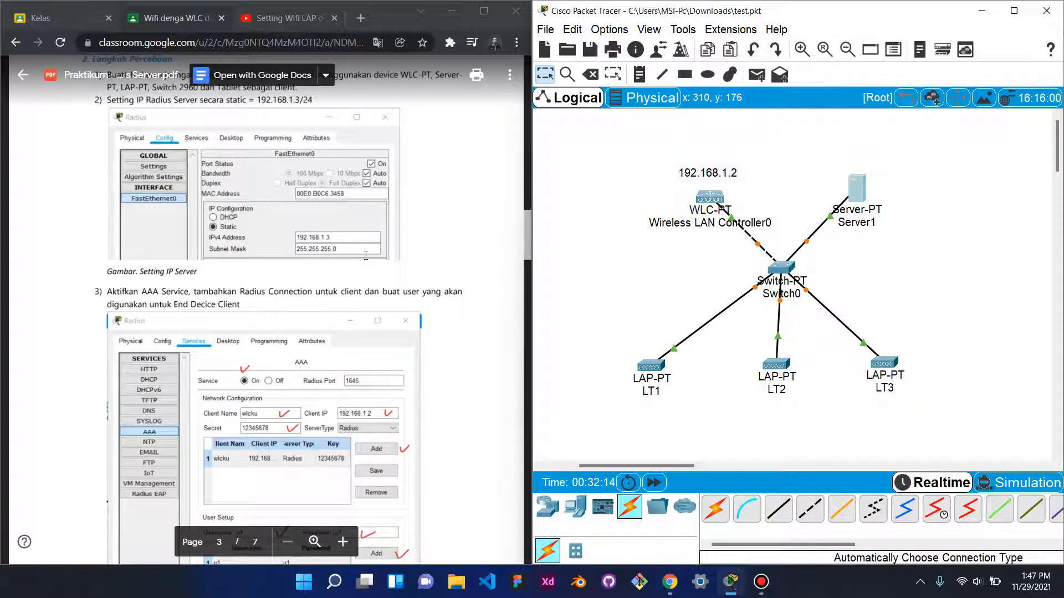
{"action": "scroll", "coordinate": [365, 255], "scroll_direction": "up", "scroll_amount": 1}
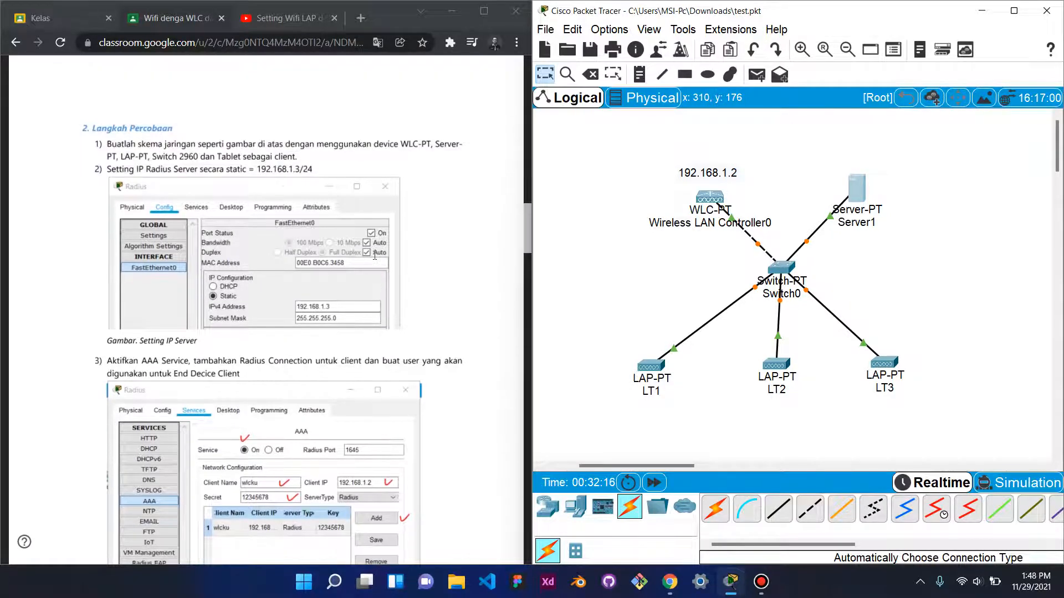
{"action": "left_click", "coordinate": [861, 191]}
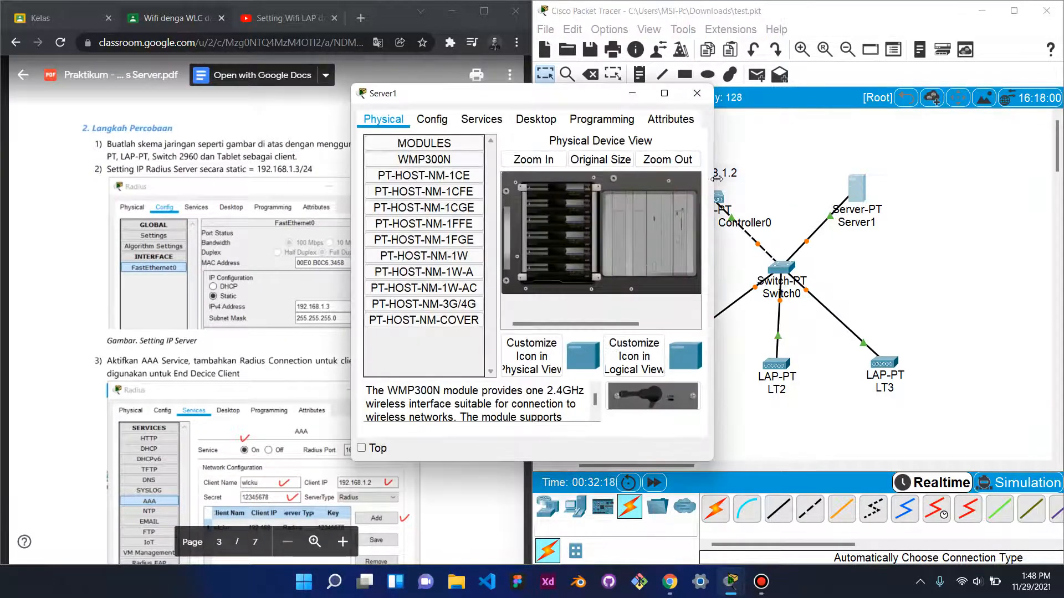
- Widen and move Server1's window, then show its Config FastEthernet0 settings
{"action": "left_click_drag", "start_coordinate": [715, 205], "coordinate": [889, 207]}
{"action": "left_click_drag", "start_coordinate": [720, 106], "coordinate": [831, 123]}
{"action": "left_click", "coordinate": [544, 140]}
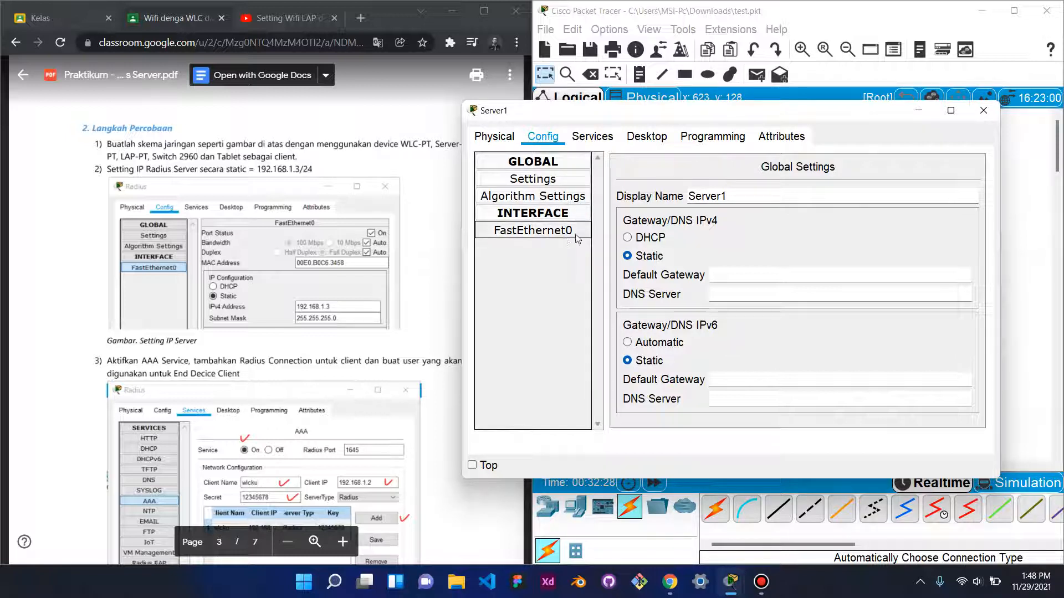
{"action": "left_click", "coordinate": [544, 231]}
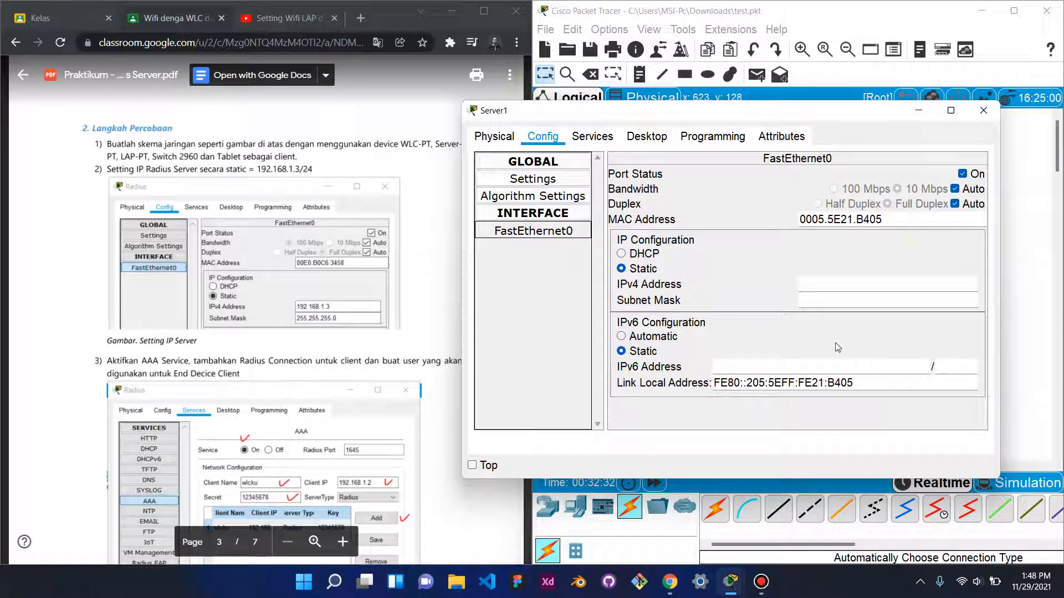
- Set FastEthernet0's static IPv4 address to 192.168.1.3 with mask 255.255.255.0
{"action": "left_click", "coordinate": [820, 287]}
{"action": "type", "text": "192.1"}
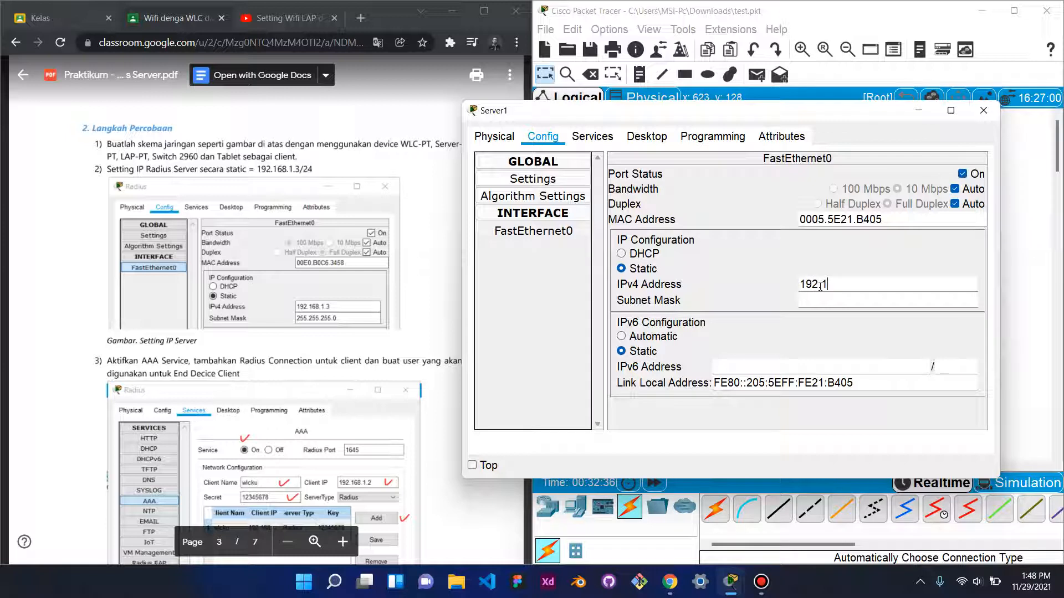
{"action": "type", "text": "68.1.3"}
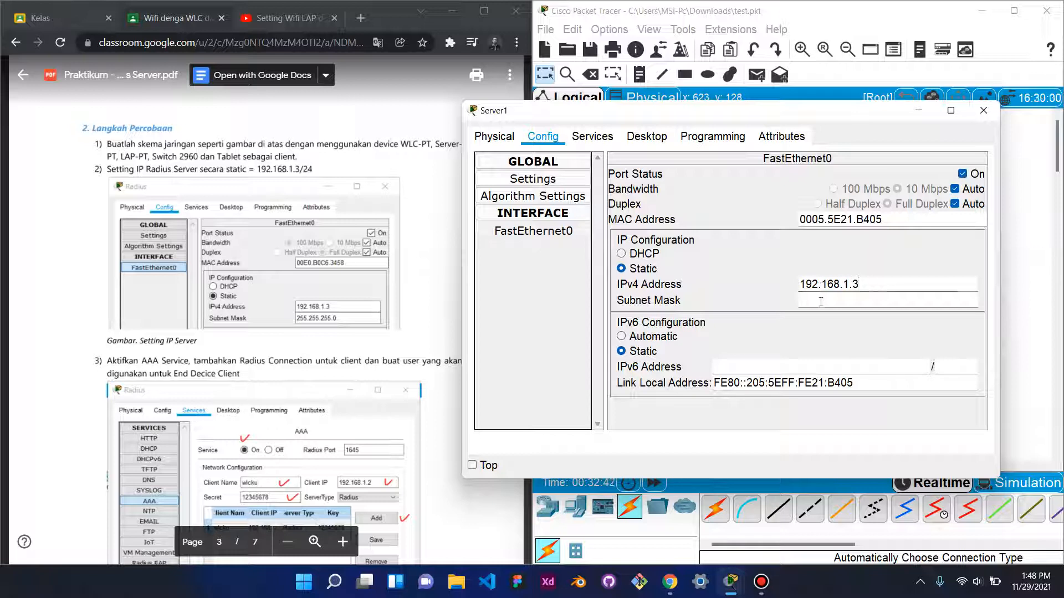
{"action": "left_click", "coordinate": [820, 301]}
{"action": "type", "text": ".255.255.0"}
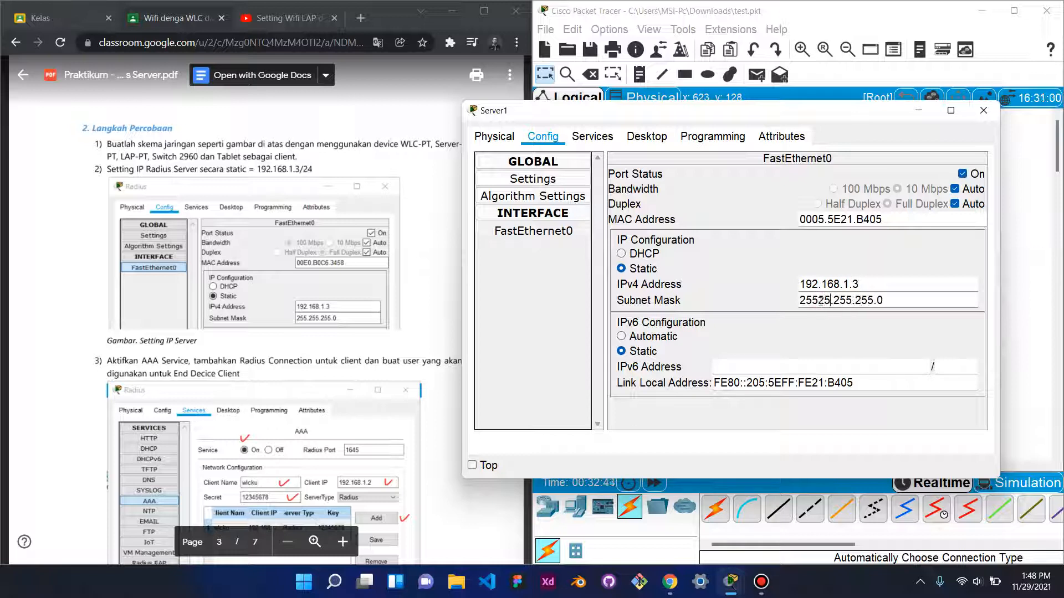
{"action": "key", "text": "BackSpace"}
{"action": "key", "text": "BackSpace"}
{"action": "key", "text": "BackSpace"}
{"action": "key", "text": "BackSpace"}
{"action": "key", "text": "Right"}
{"action": "key", "text": "Right"}
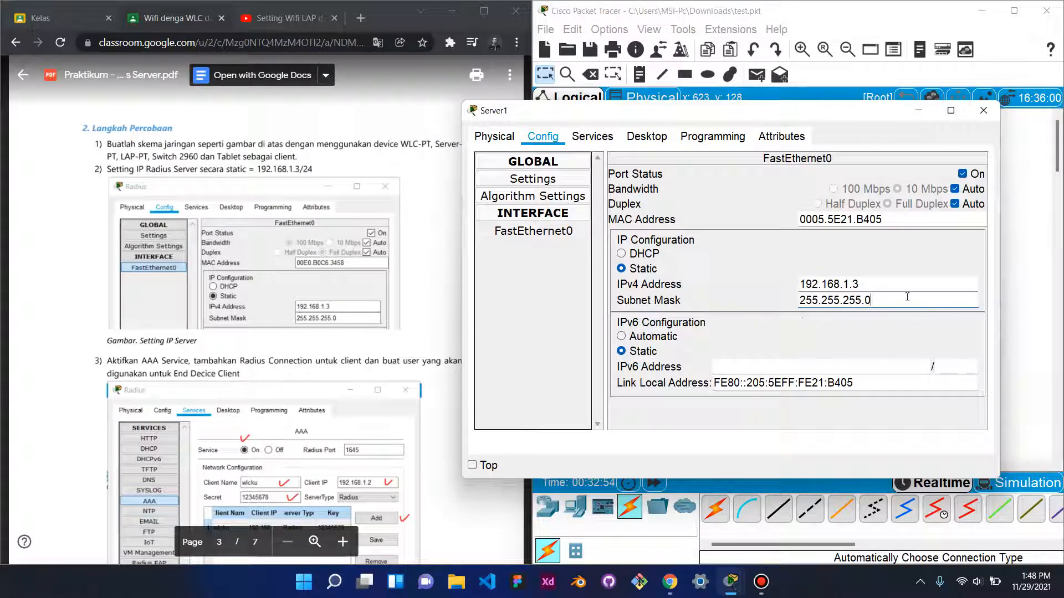
{"action": "scroll", "coordinate": [368, 267], "scroll_direction": "down", "scroll_amount": 3}
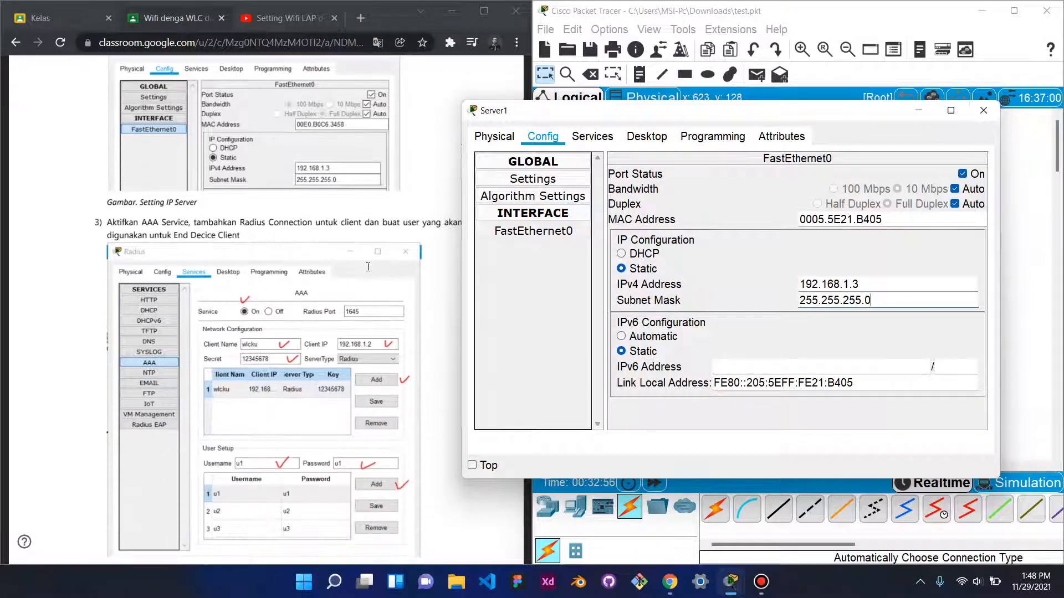
{"action": "scroll", "coordinate": [367, 267], "scroll_direction": "down", "scroll_amount": 3}
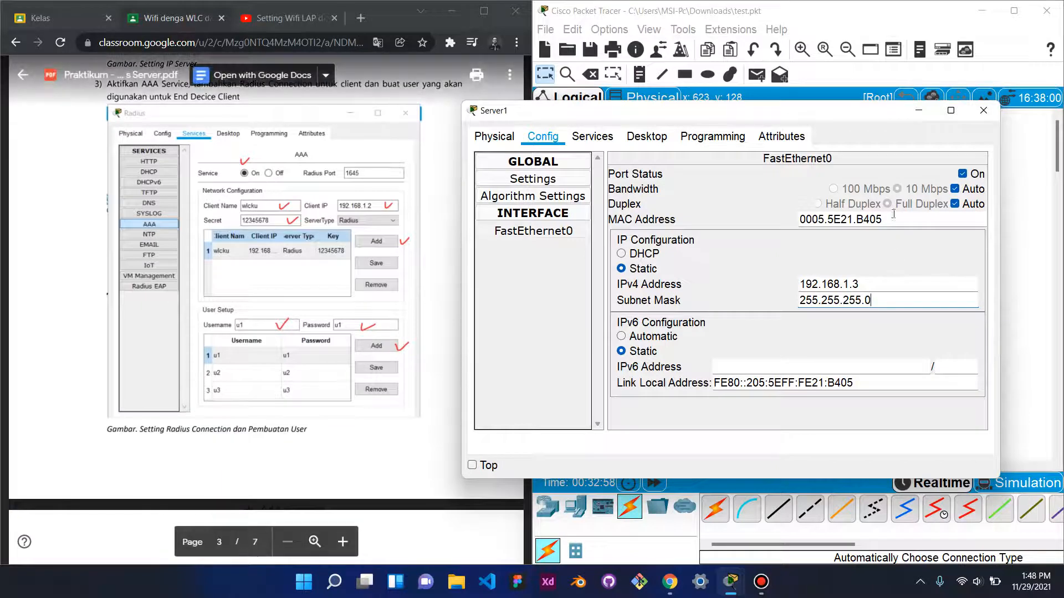
{"action": "left_click", "coordinate": [589, 138]}
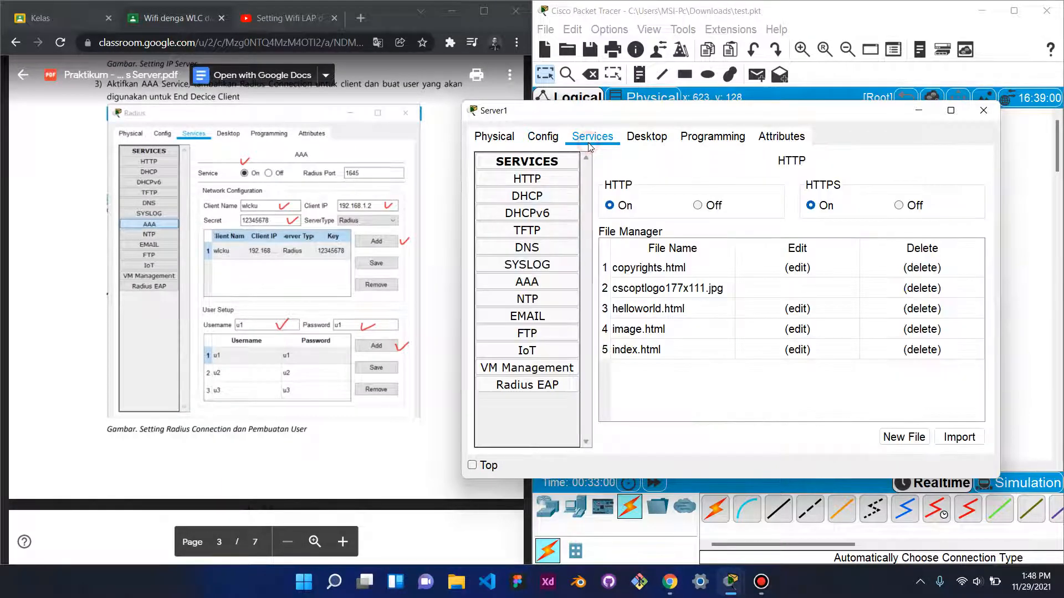
- Turn the AAA service on and add RADIUS client wlcku at 192.168.1.2 with its shared secret
{"action": "left_click", "coordinate": [536, 282]}
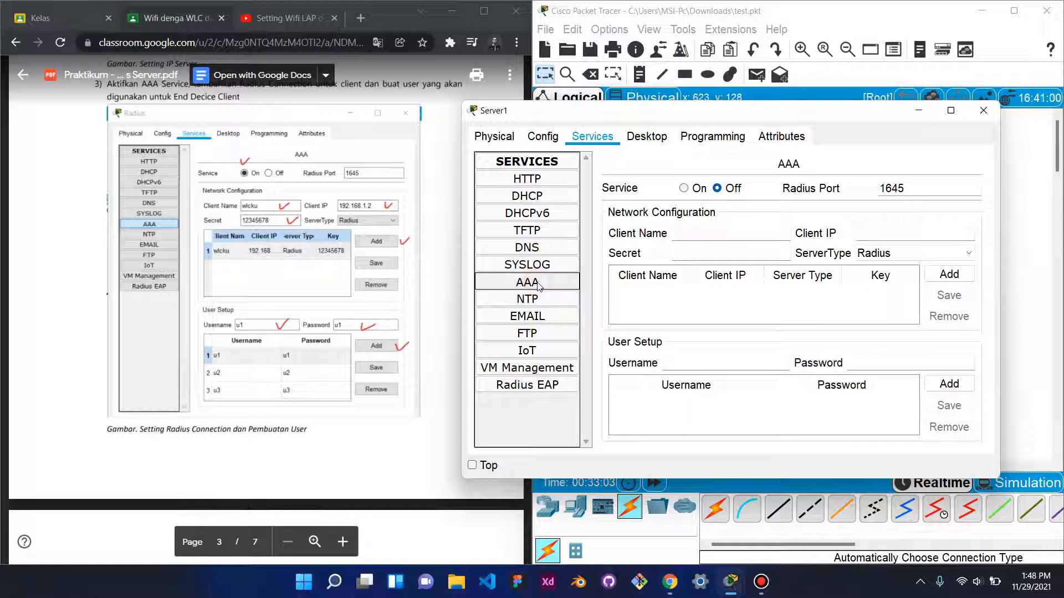
{"action": "left_click", "coordinate": [683, 188]}
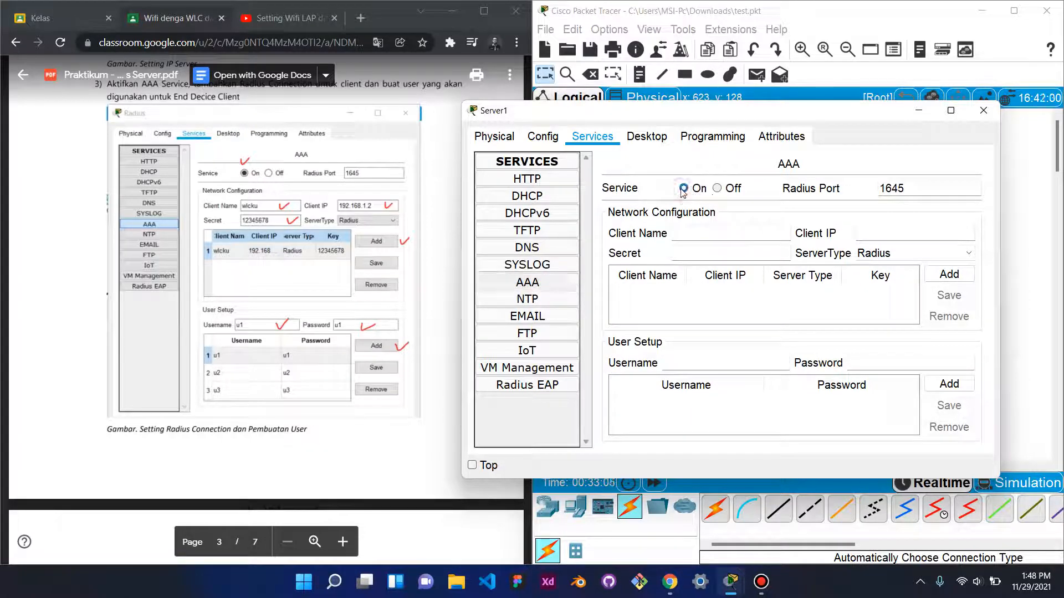
{"action": "left_click", "coordinate": [704, 236]}
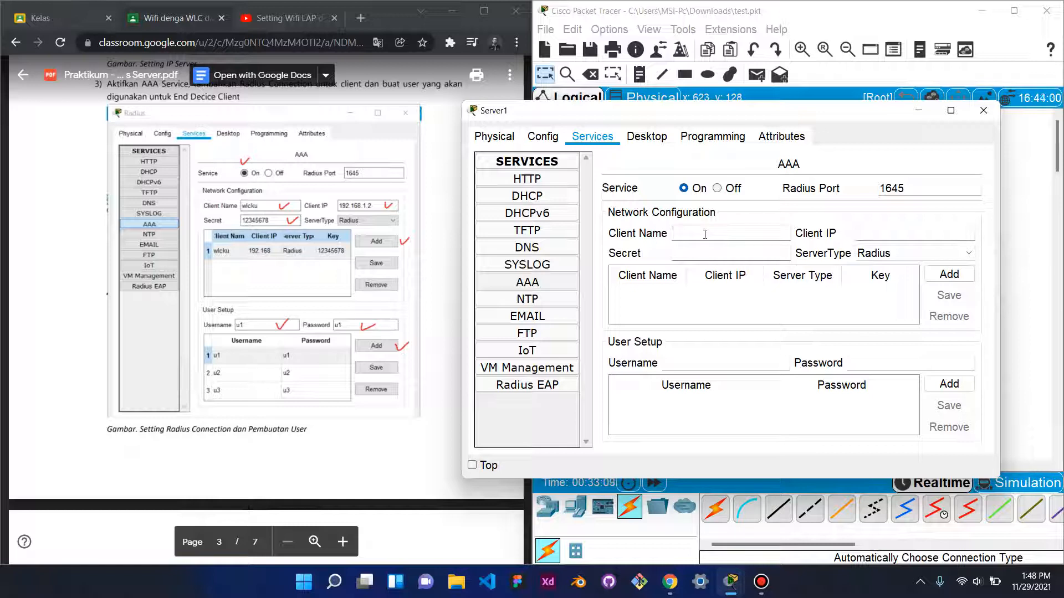
{"action": "type", "text": "wlcku"}
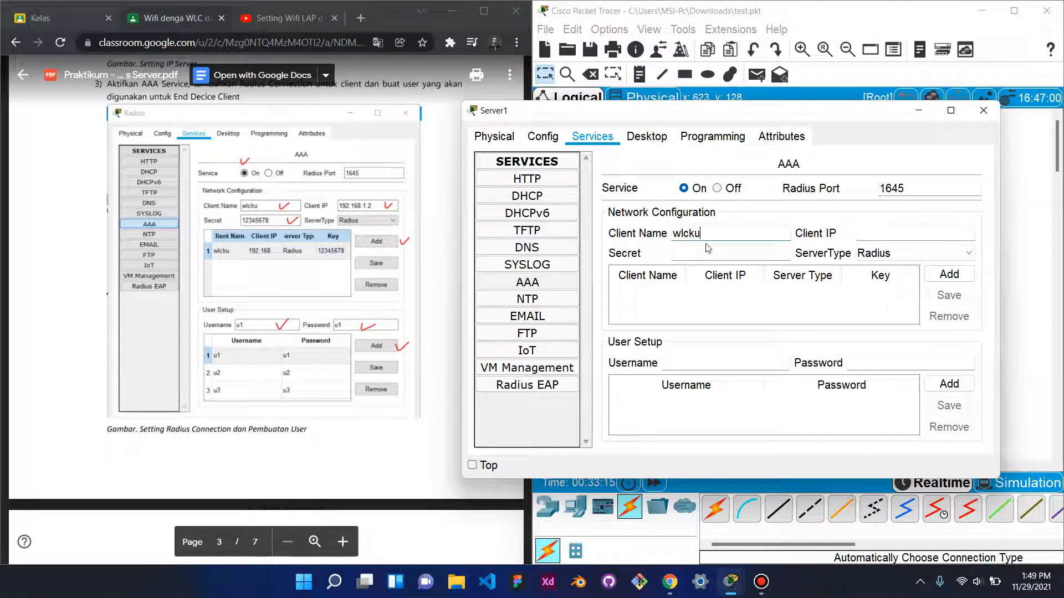
{"action": "left_click", "coordinate": [713, 253]}
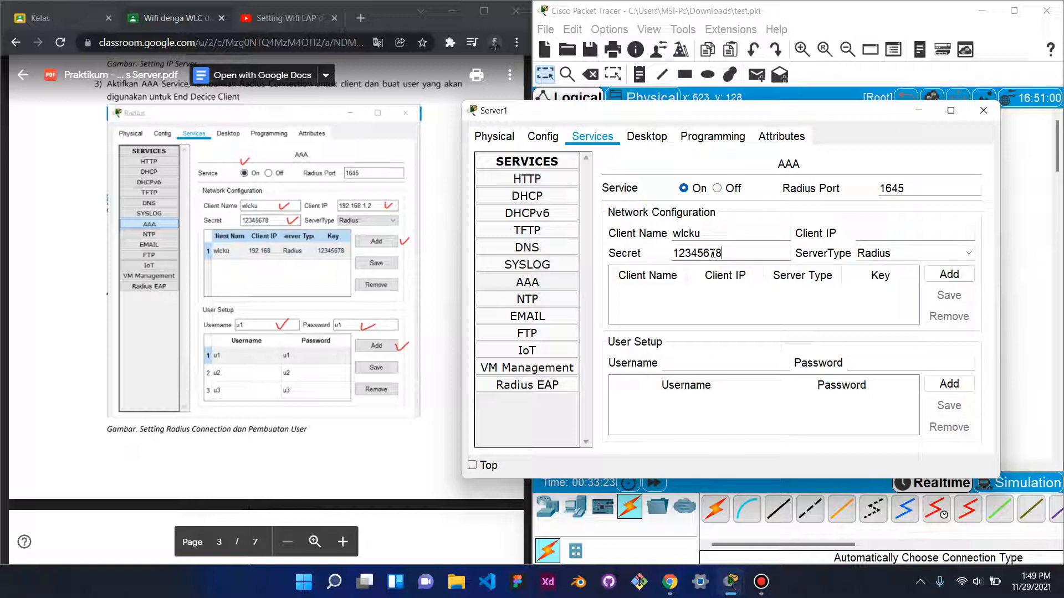
{"action": "left_click", "coordinate": [887, 234]}
{"action": "type", "text": "192.168.1.2"}
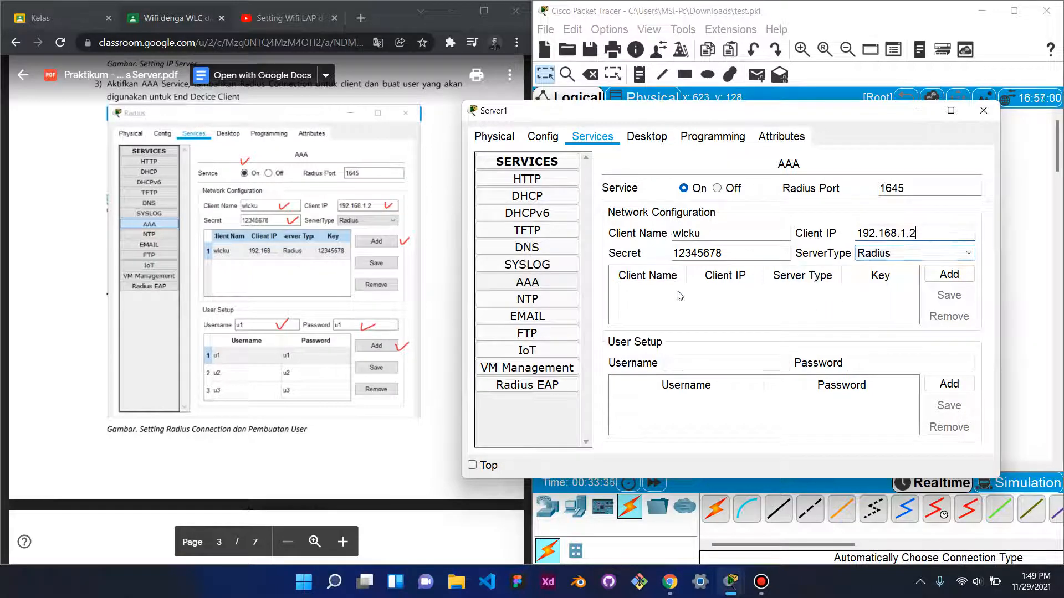
{"action": "left_click", "coordinate": [936, 274]}
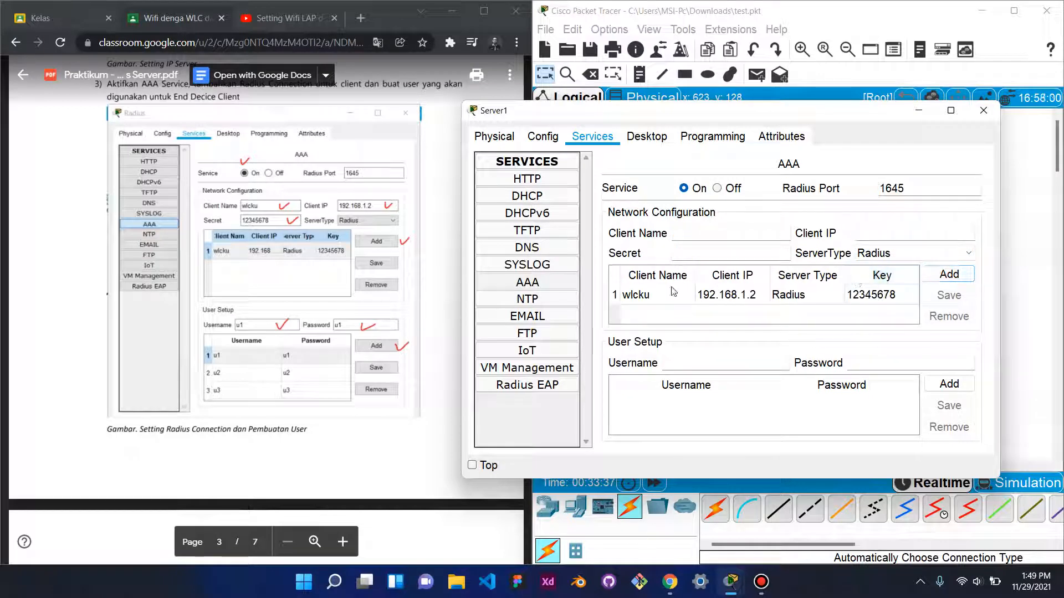
{"action": "left_click", "coordinate": [667, 295]}
{"action": "left_click", "coordinate": [950, 296]}
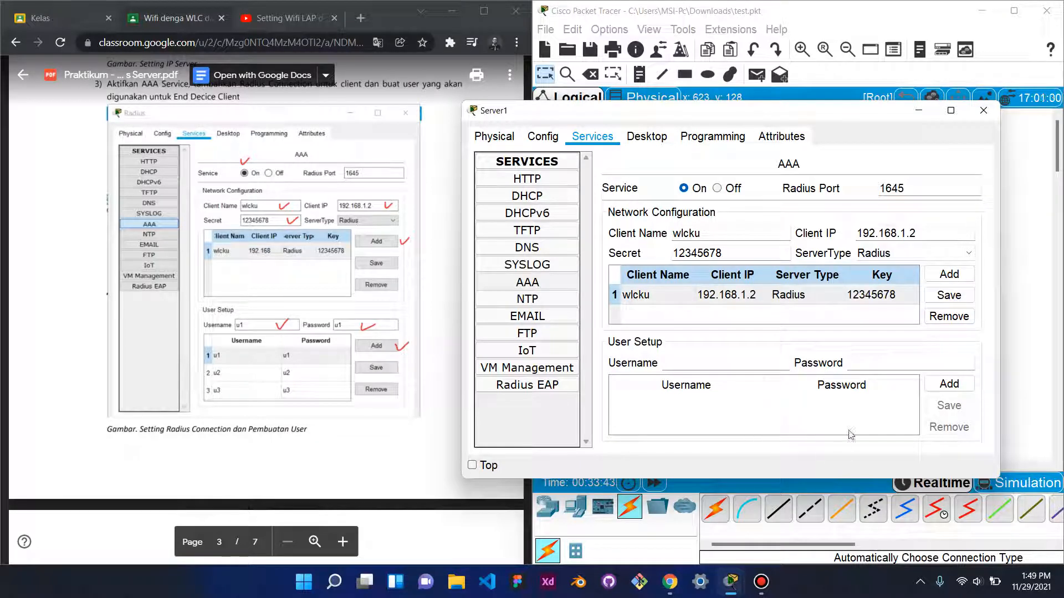
- Enlarge the Server1 window and add AAA user u1 with its password
{"action": "left_click_drag", "start_coordinate": [766, 480], "coordinate": [766, 534]}
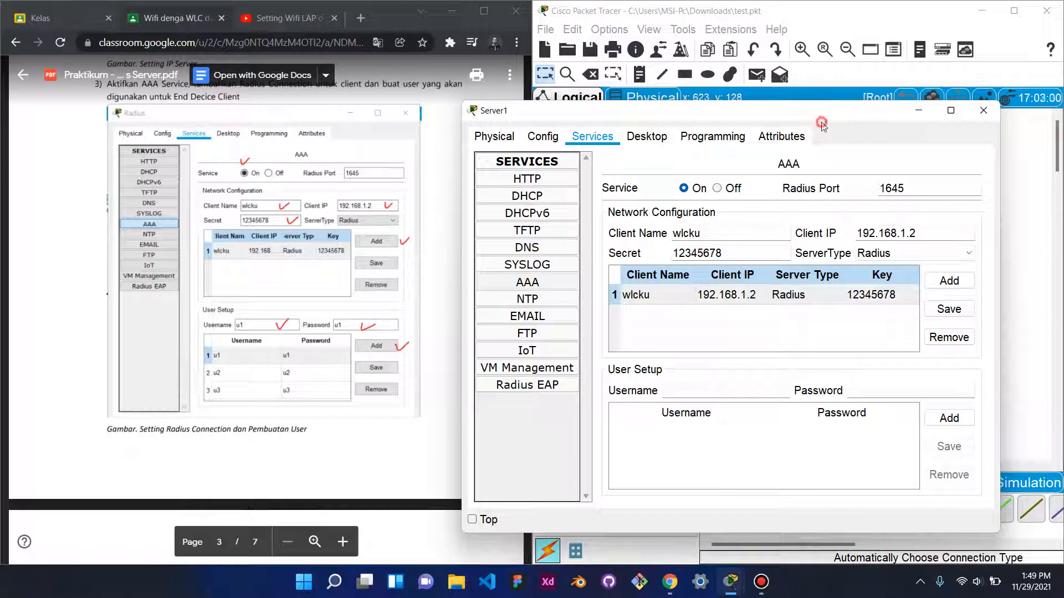
{"action": "left_click_drag", "start_coordinate": [827, 119], "coordinate": [847, 41]}
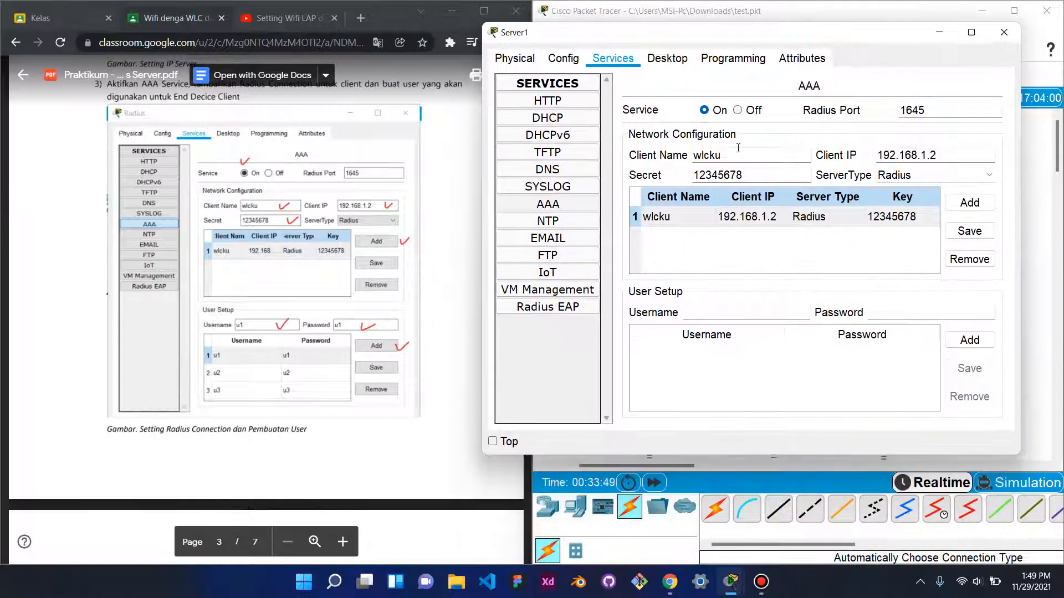
{"action": "left_click", "coordinate": [700, 313]}
{"action": "type", "text": "u1"}
{"action": "left_click", "coordinate": [904, 309]}
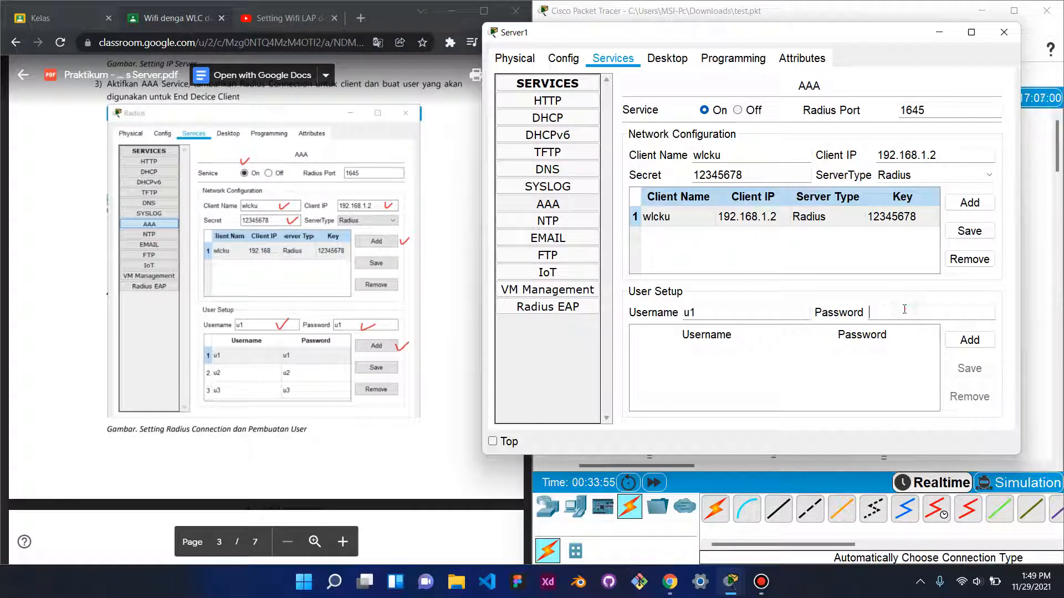
{"action": "type", "text": "u1"}
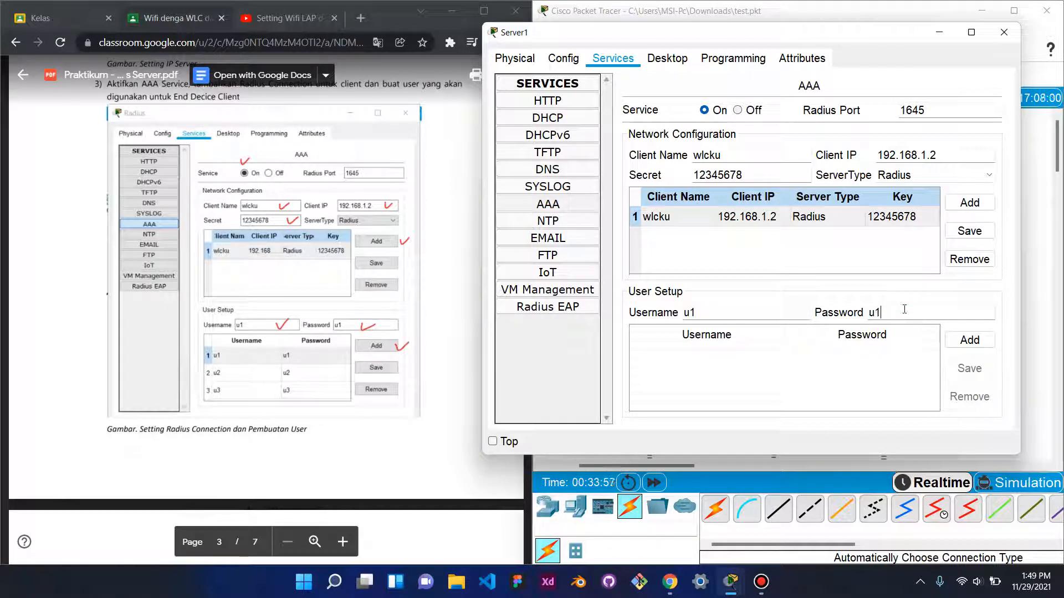
{"action": "left_click", "coordinate": [977, 339]}
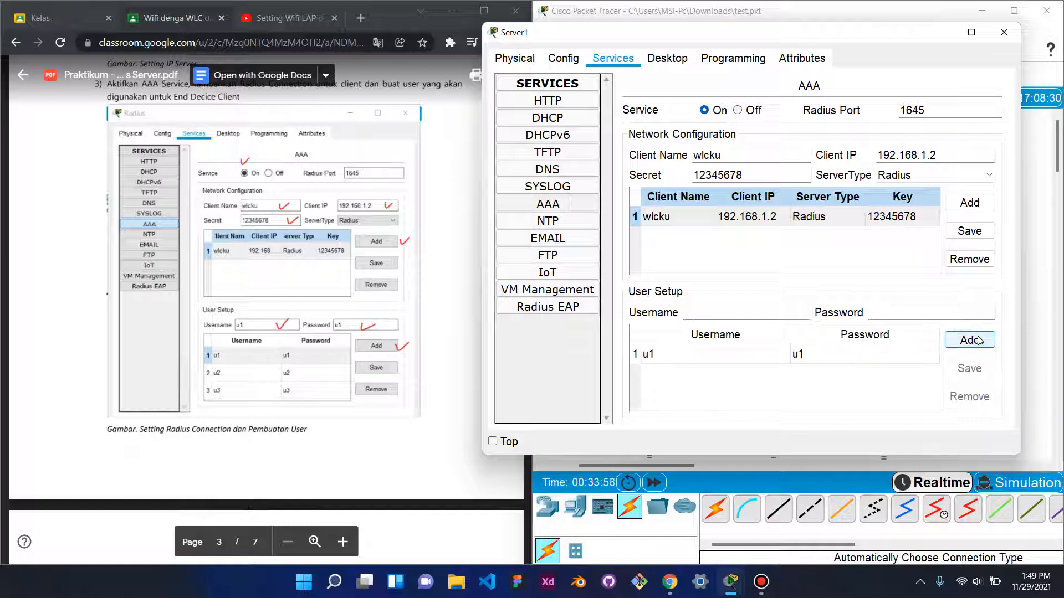
{"action": "left_click", "coordinate": [742, 359]}
{"action": "left_click", "coordinate": [969, 369]}
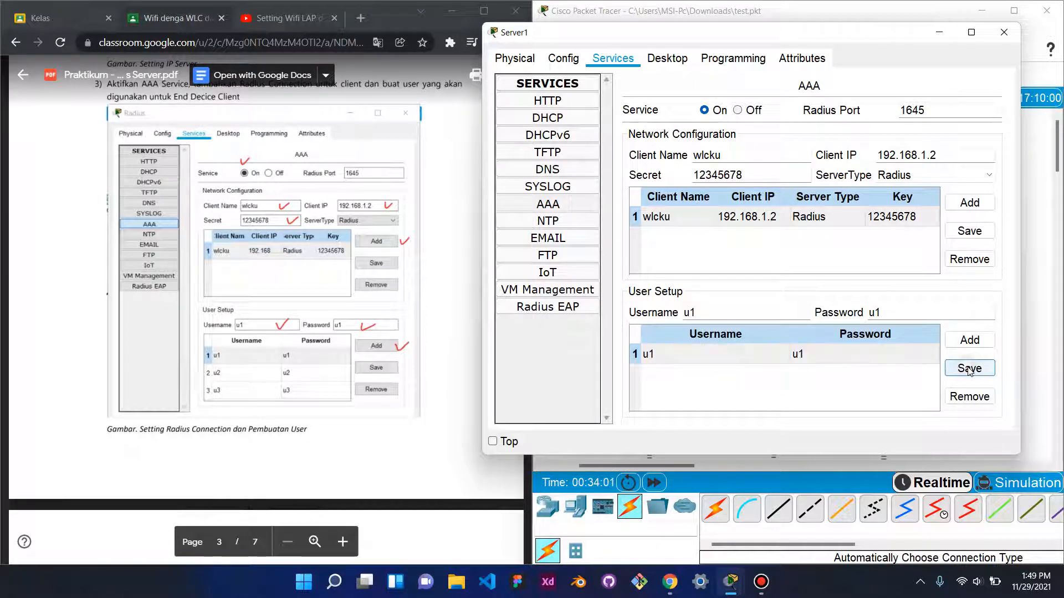
- Retry adding u1 and dismiss each duplicate-user error that appears
{"action": "left_click", "coordinate": [967, 339]}
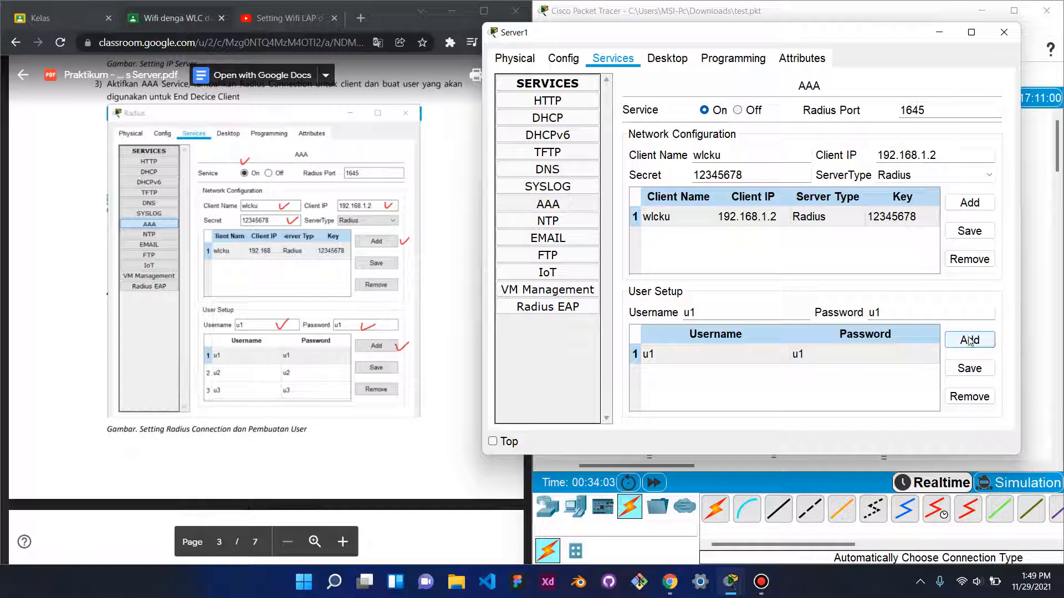
{"action": "left_click", "coordinate": [960, 340]}
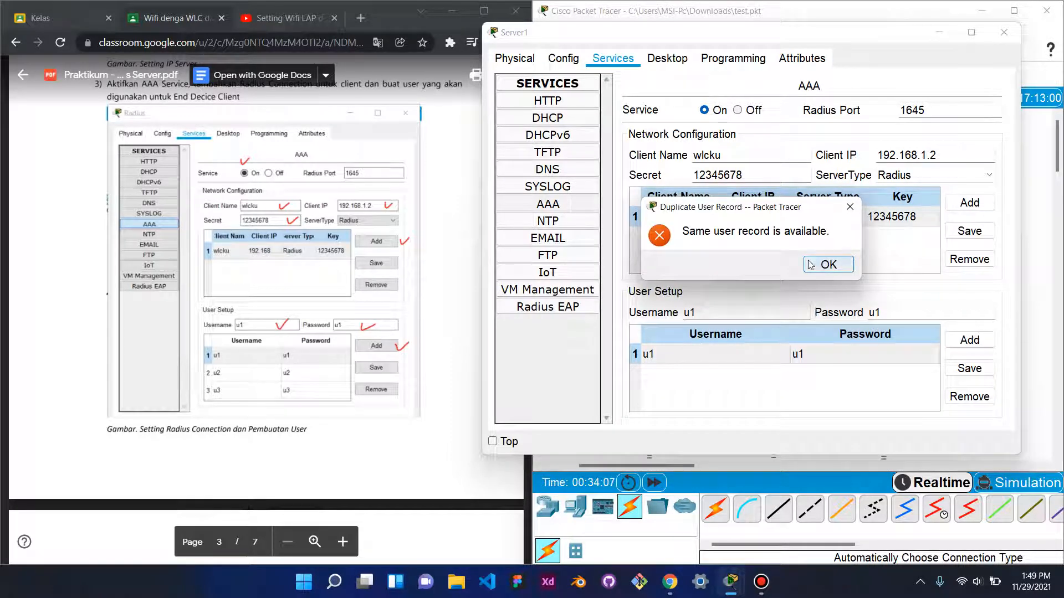
{"action": "left_click", "coordinate": [828, 265]}
{"action": "left_click", "coordinate": [954, 362]}
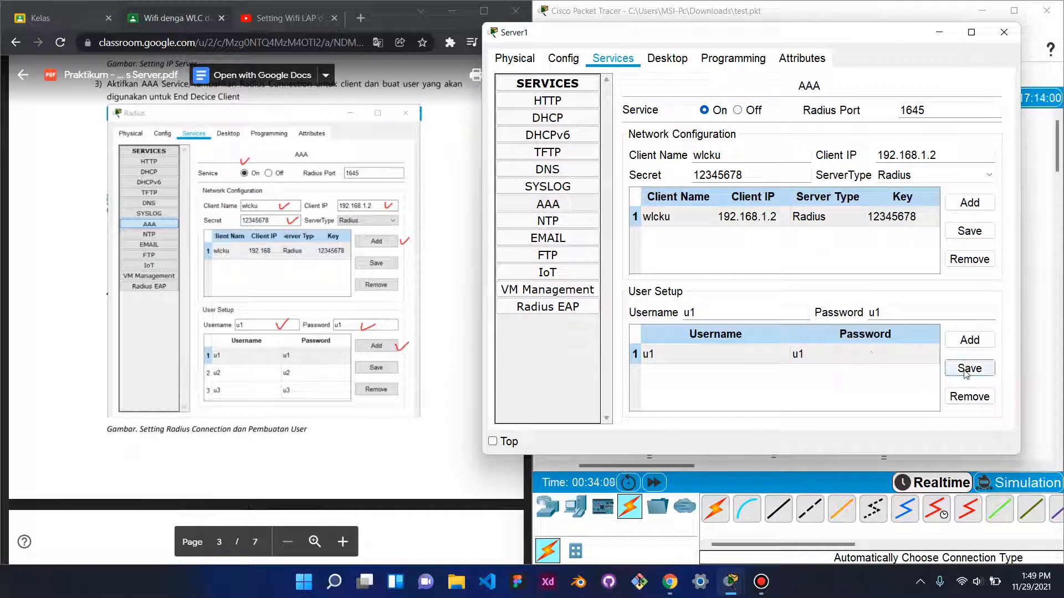
{"action": "left_click", "coordinate": [980, 344]}
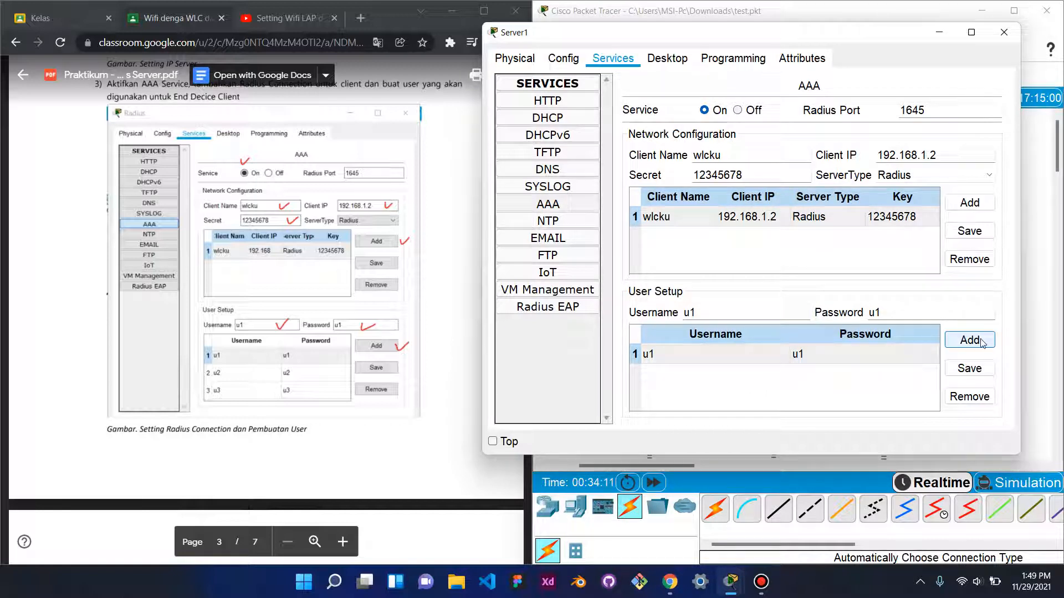
{"action": "left_click", "coordinate": [980, 343]}
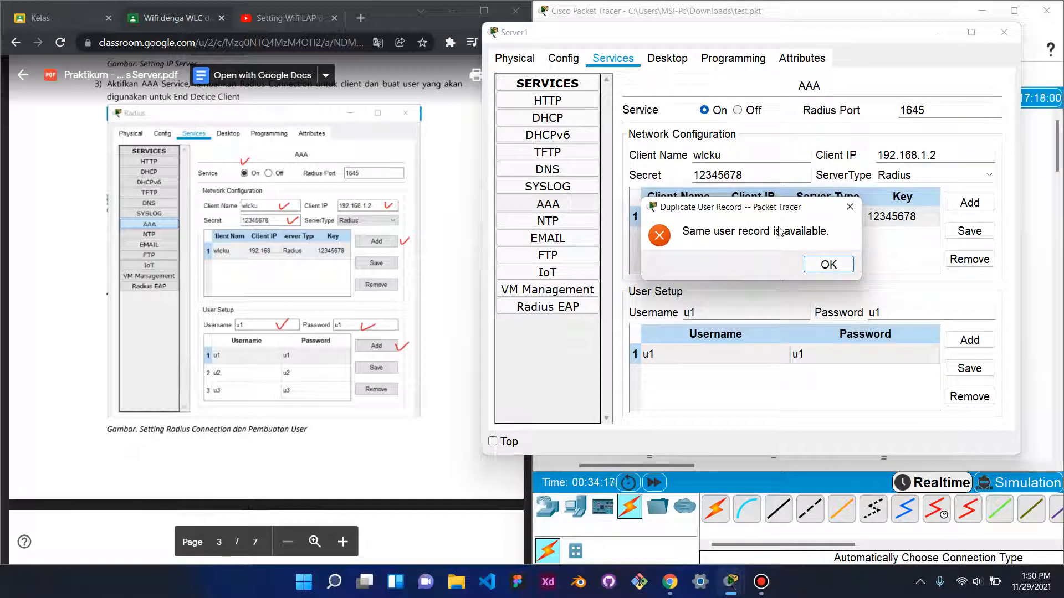
{"action": "left_click", "coordinate": [849, 208]}
{"action": "left_click", "coordinate": [783, 357]}
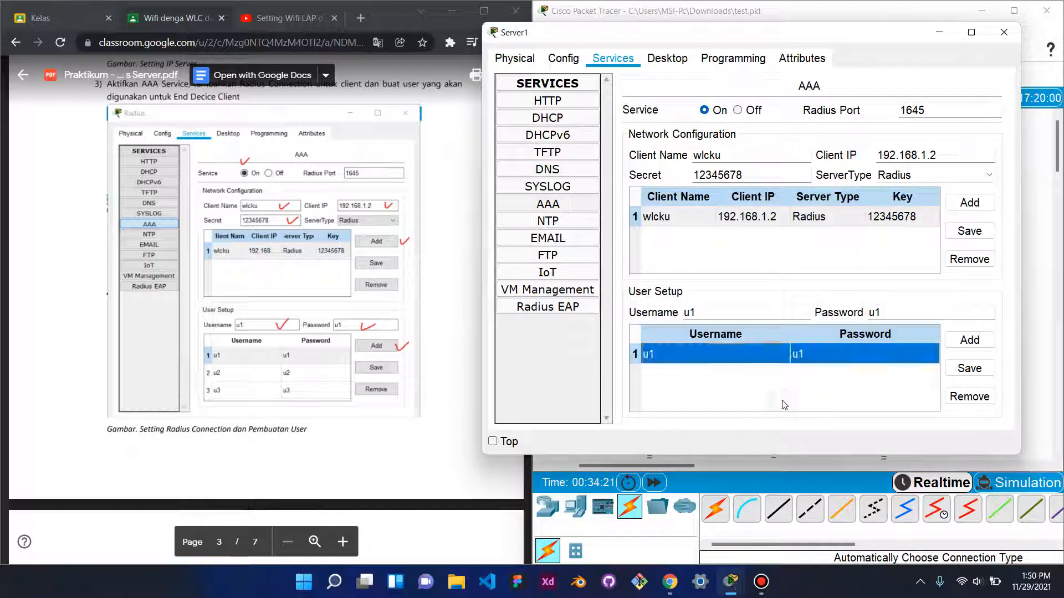
{"action": "left_click", "coordinate": [980, 349]}
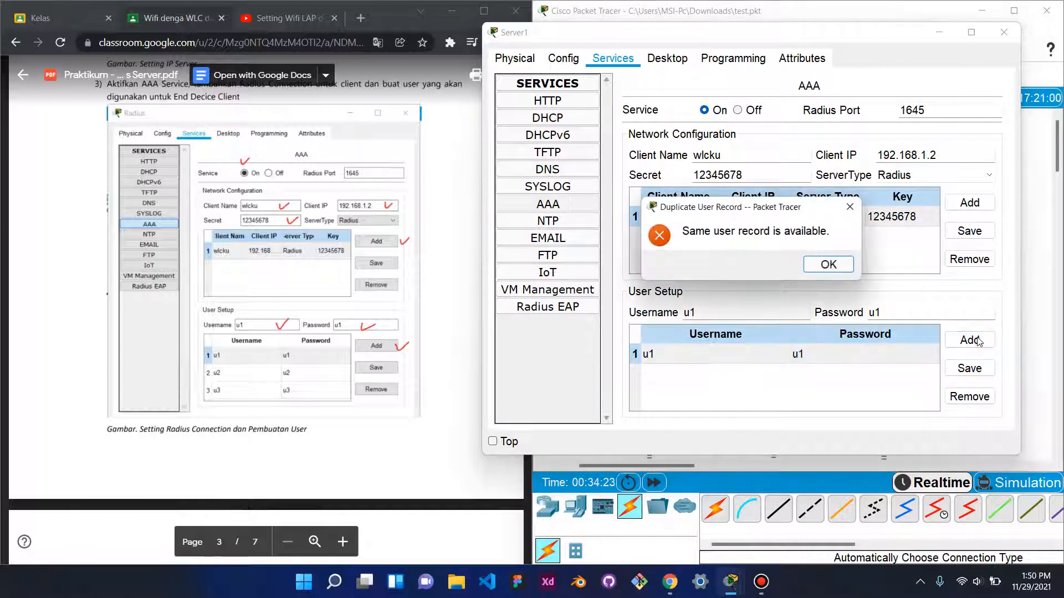
{"action": "left_click", "coordinate": [849, 208]}
{"action": "left_click", "coordinate": [704, 313]}
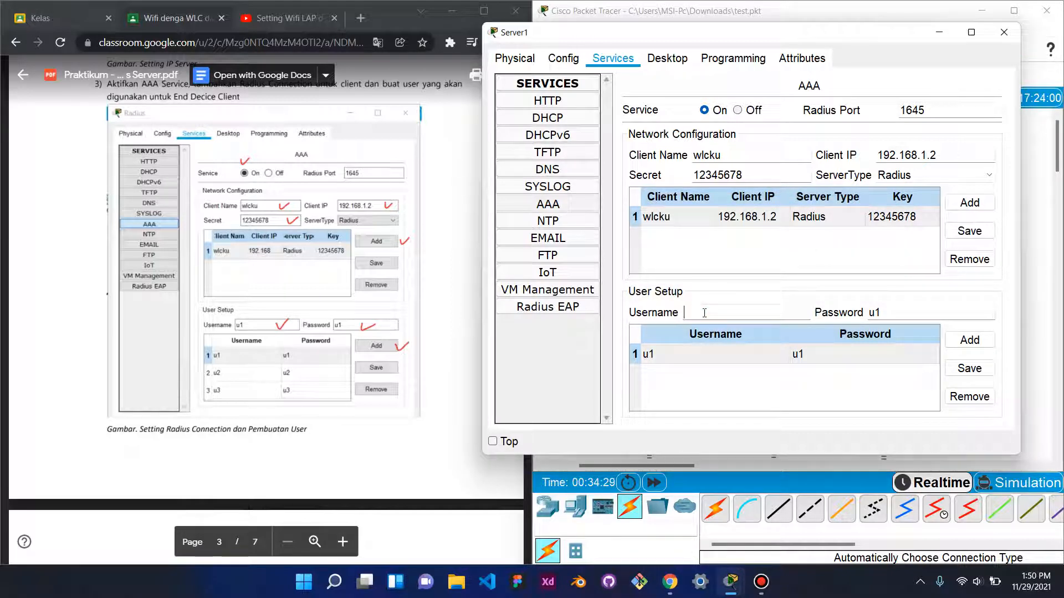
- Add AAA user u2 with its password and save the entry
{"action": "left_click", "coordinate": [887, 311]}
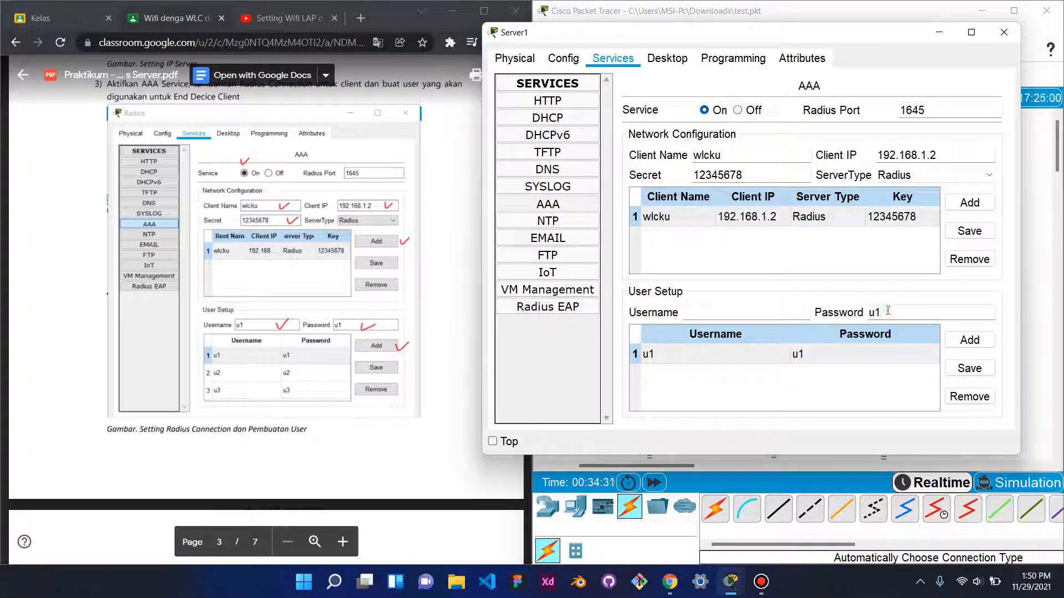
{"action": "left_click", "coordinate": [730, 312]}
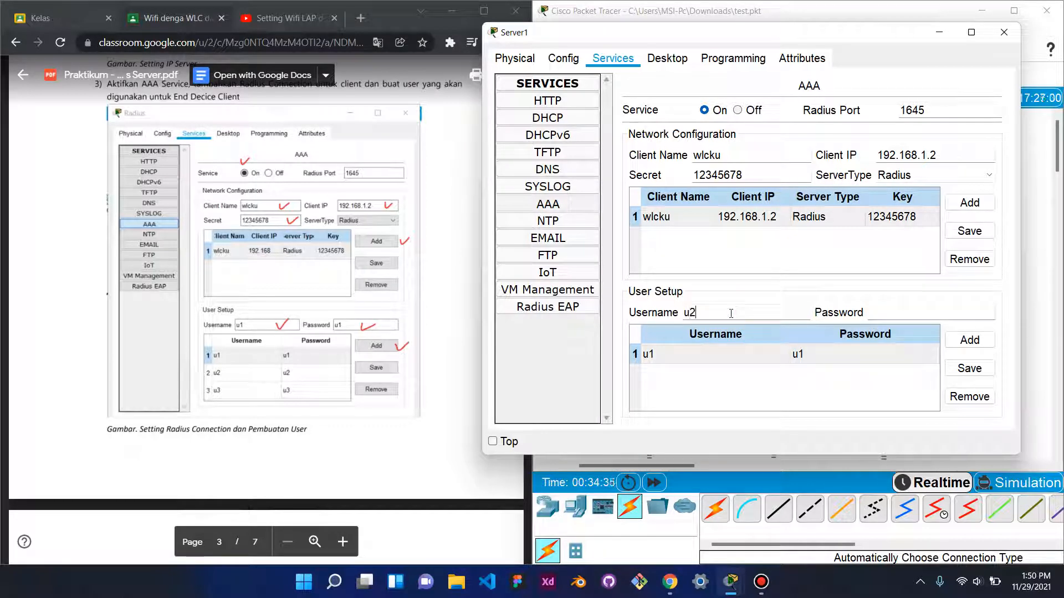
{"action": "left_click", "coordinate": [899, 311]}
{"action": "left_click", "coordinate": [968, 339]}
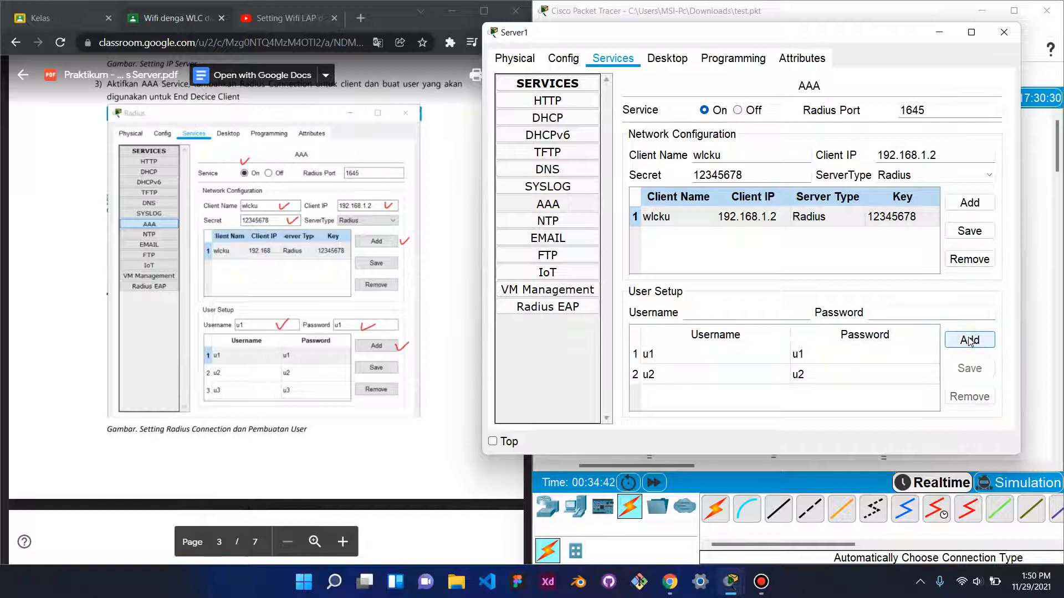
{"action": "left_click", "coordinate": [890, 374]}
{"action": "left_click", "coordinate": [970, 368]}
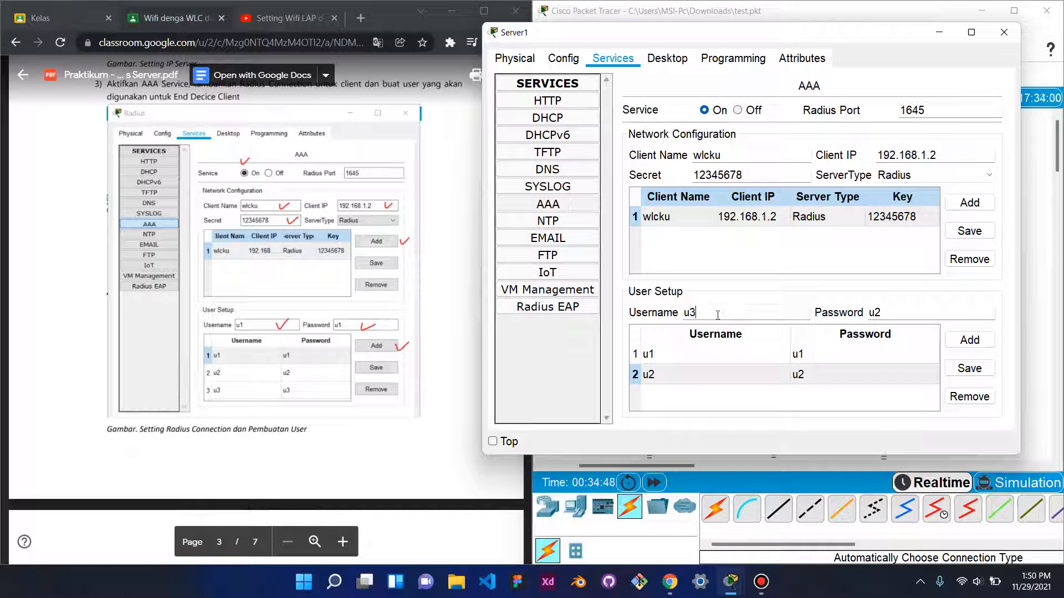
- Add AAA user u3 with its password, save it, and close the Server1 window
{"action": "left_click", "coordinate": [905, 313]}
{"action": "key", "text": "BackSpace"}
{"action": "left_click", "coordinate": [959, 348]}
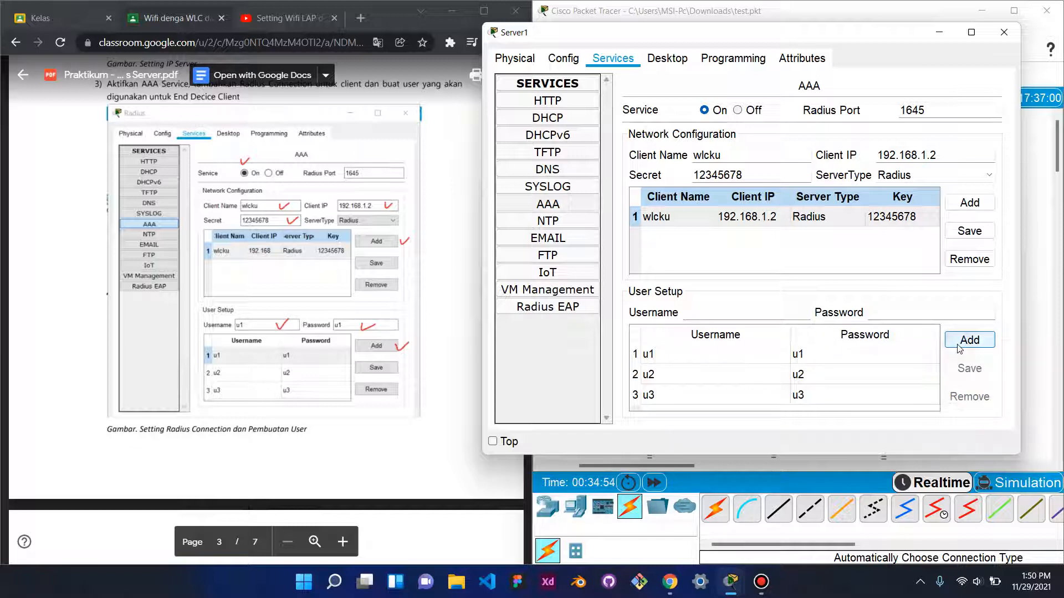
{"action": "left_click", "coordinate": [868, 401]}
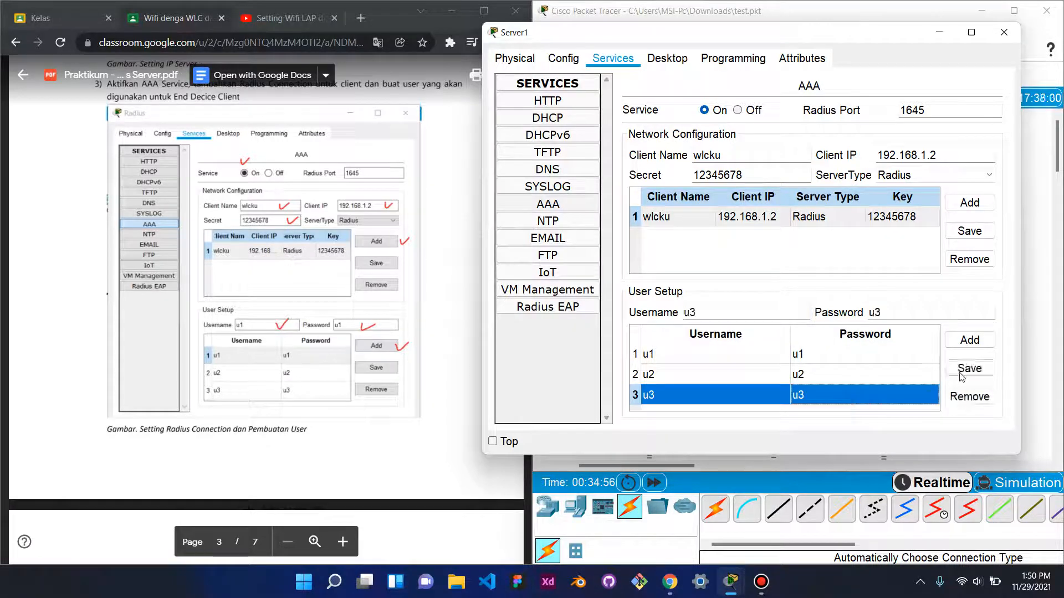
{"action": "left_click", "coordinate": [985, 370]}
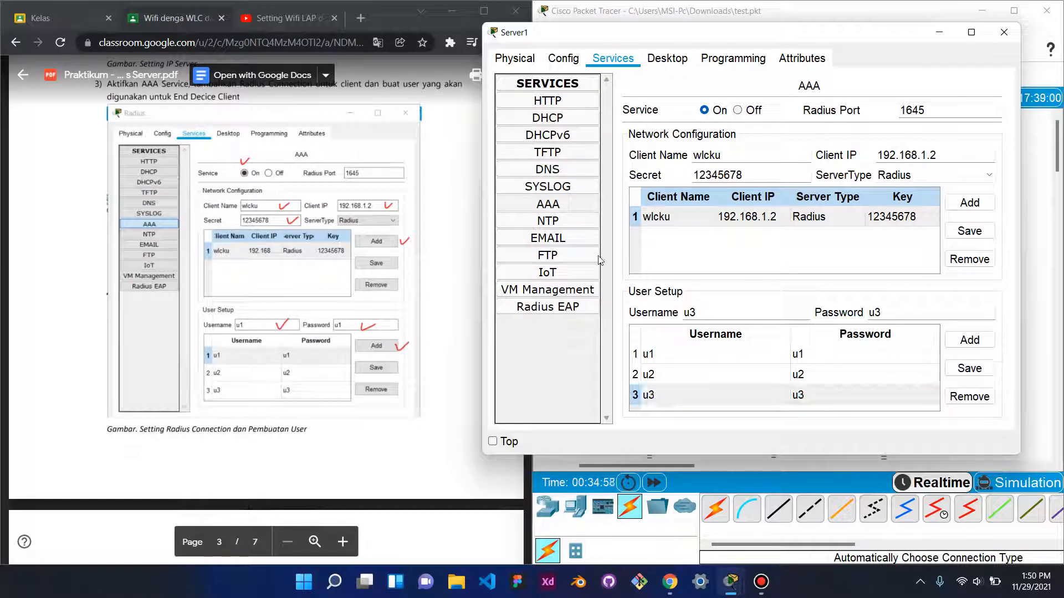
{"action": "left_click", "coordinate": [1003, 31]}
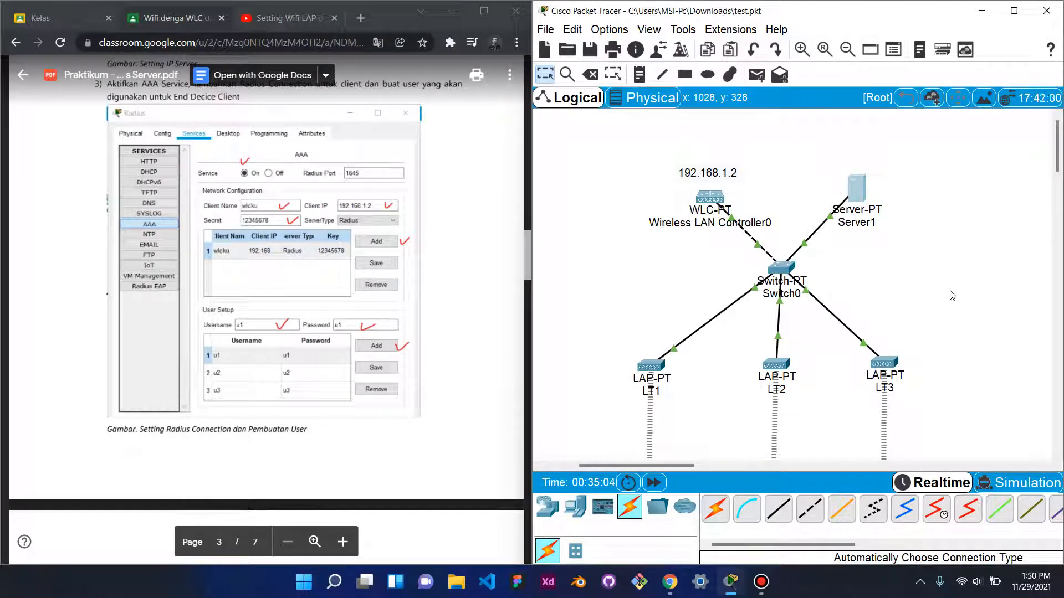
- Scroll the lab guide PDF to step 7 on page 5, creating WPA-RADIUS SSIDs AP1–AP3
{"action": "scroll", "coordinate": [372, 291], "scroll_direction": "down", "scroll_amount": 6}
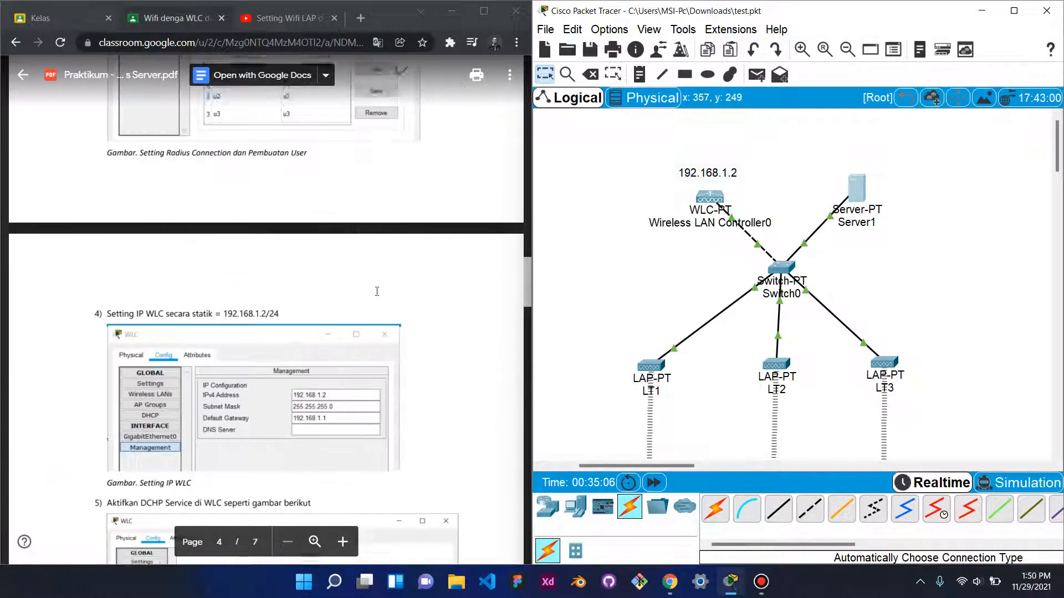
{"action": "scroll", "coordinate": [376, 291], "scroll_direction": "down", "scroll_amount": 3}
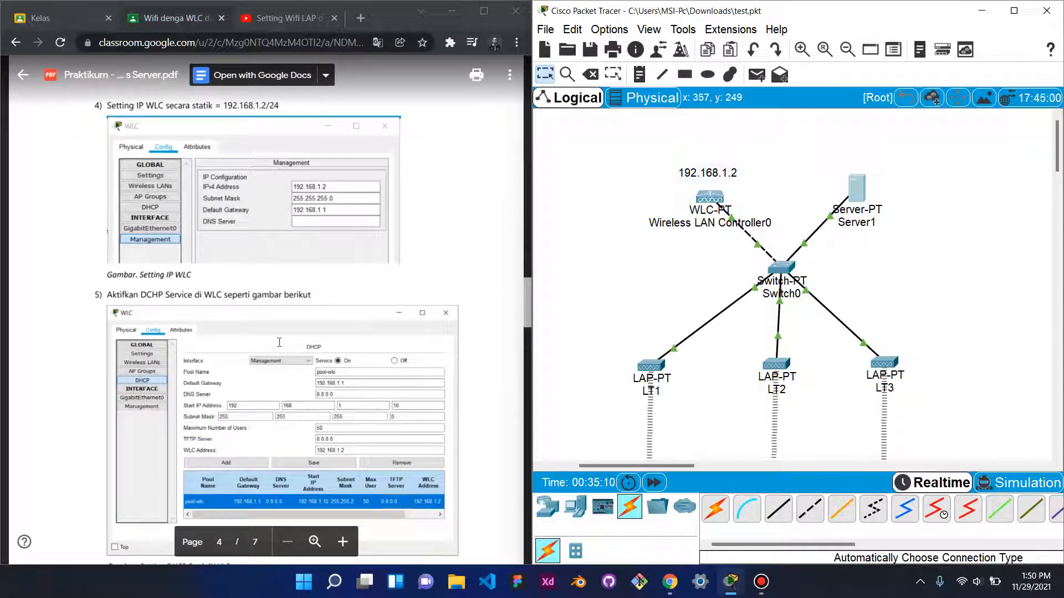
{"action": "scroll", "coordinate": [307, 344], "scroll_direction": "down", "scroll_amount": 10}
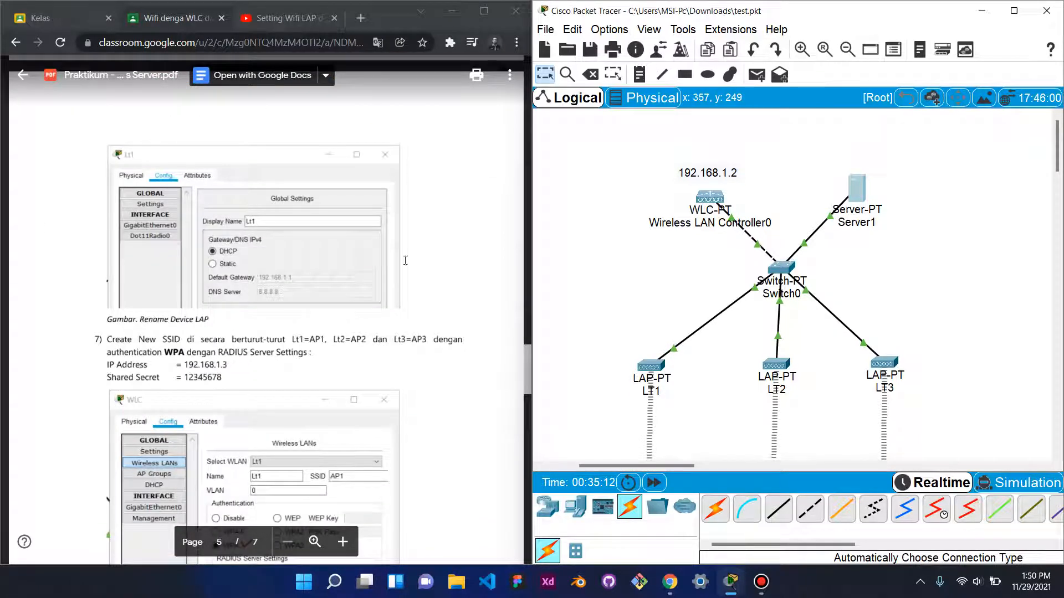
{"action": "scroll", "coordinate": [400, 256], "scroll_direction": "down", "scroll_amount": 4}
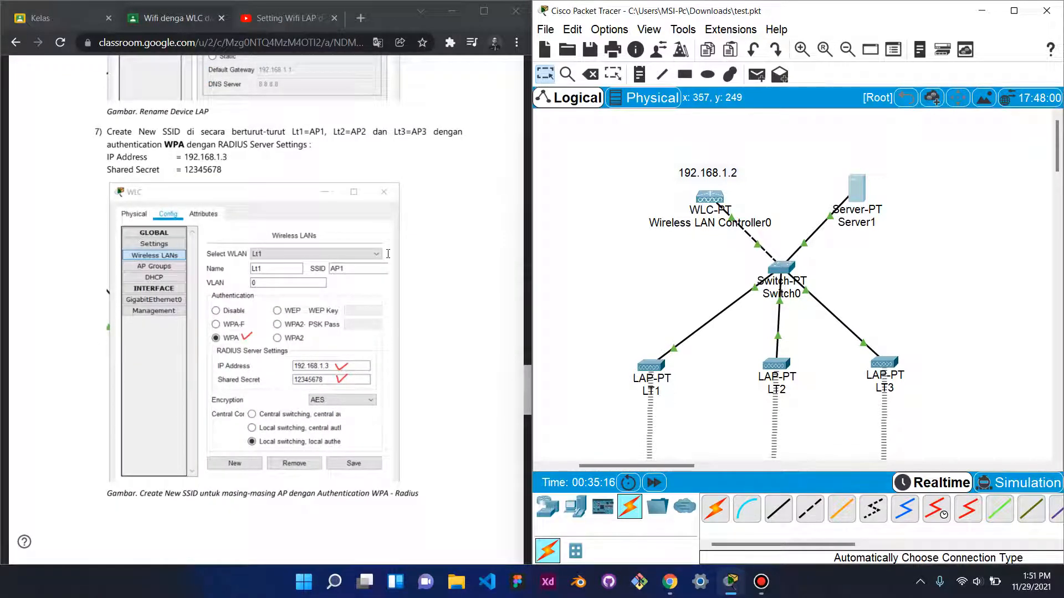
{"action": "scroll", "coordinate": [376, 250], "scroll_direction": "down", "scroll_amount": 4}
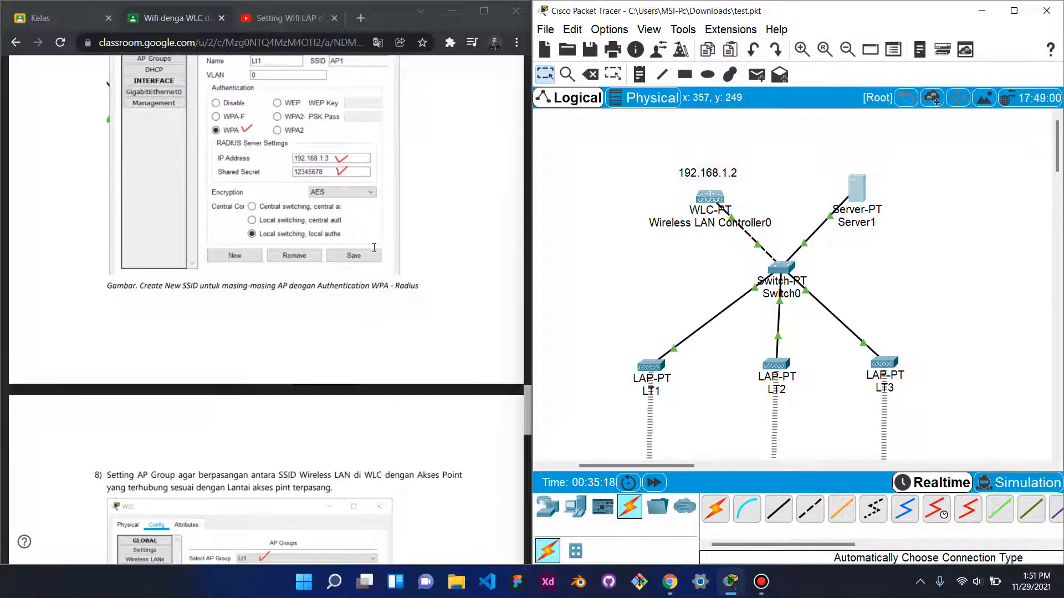
{"action": "scroll", "coordinate": [374, 248], "scroll_direction": "down", "scroll_amount": 5}
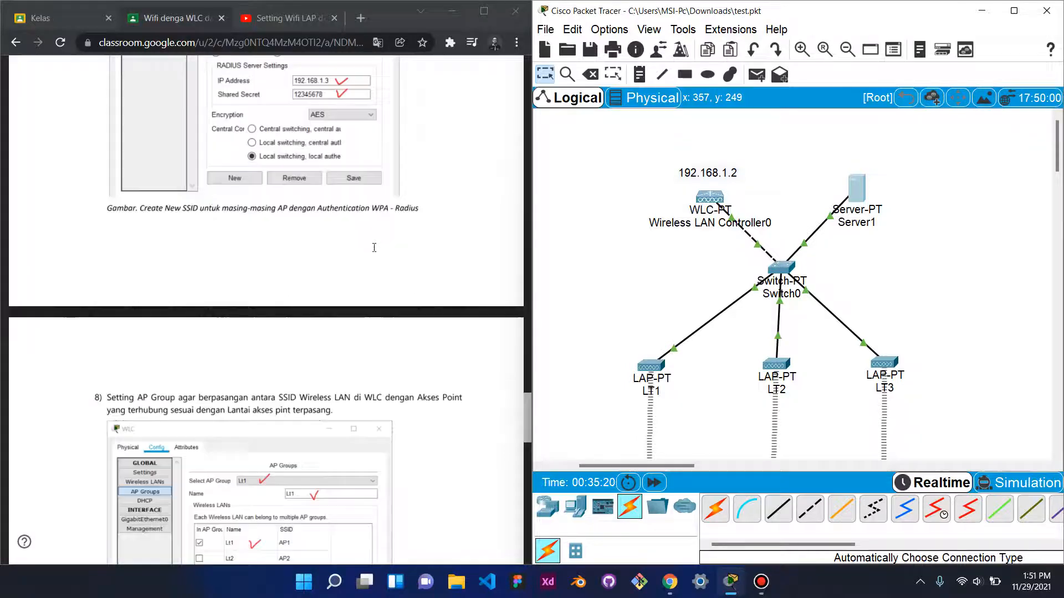
{"action": "scroll", "coordinate": [374, 248], "scroll_direction": "down", "scroll_amount": 9}
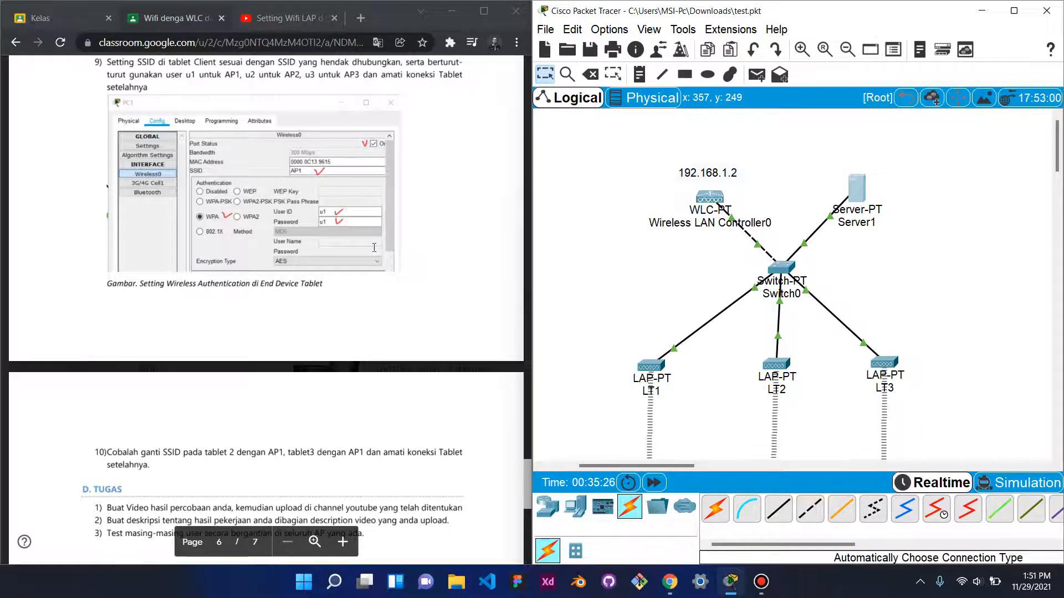
{"action": "scroll", "coordinate": [374, 248], "scroll_direction": "down", "scroll_amount": 6}
{"action": "scroll", "coordinate": [373, 248], "scroll_direction": "up", "scroll_amount": 10}
{"action": "scroll", "coordinate": [374, 248], "scroll_direction": "up", "scroll_amount": 11}
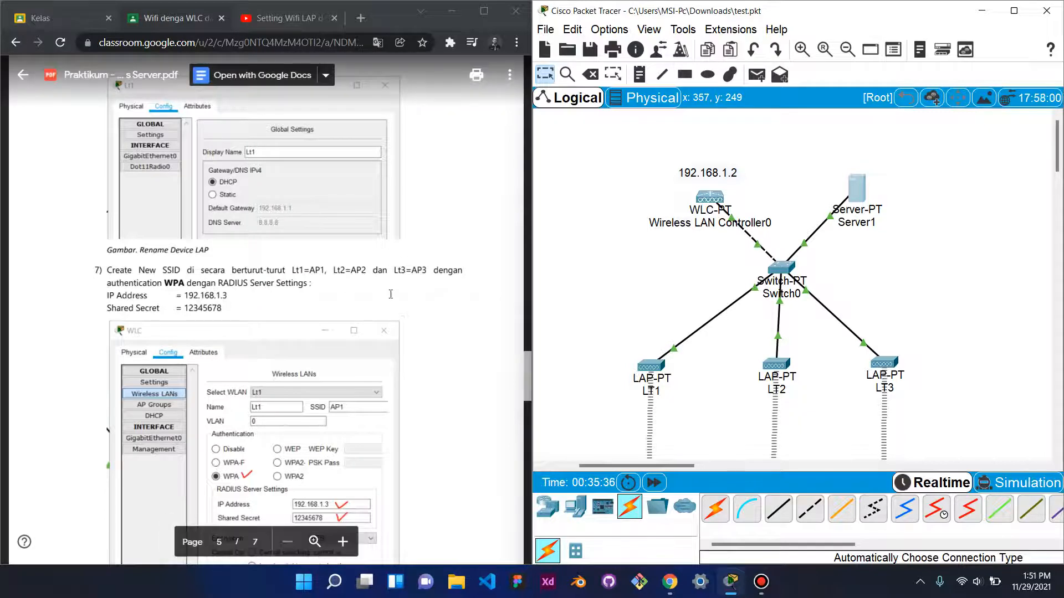
{"action": "scroll", "coordinate": [411, 293], "scroll_direction": "up", "scroll_amount": 2}
{"action": "scroll", "coordinate": [410, 293], "scroll_direction": "up", "scroll_amount": 15}
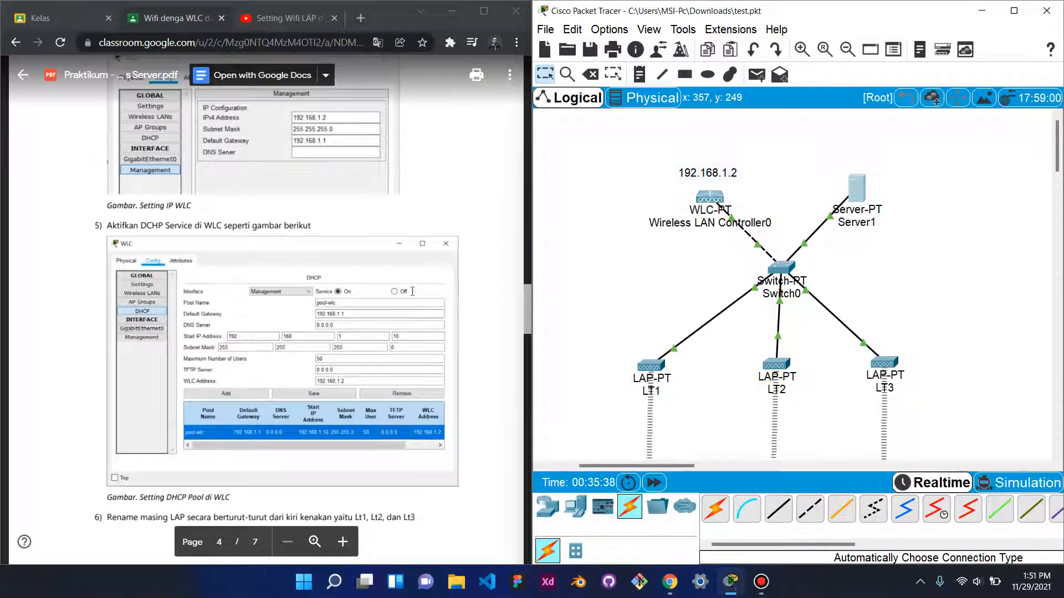
{"action": "scroll", "coordinate": [412, 291], "scroll_direction": "down", "scroll_amount": 6}
{"action": "scroll", "coordinate": [421, 292], "scroll_direction": "up", "scroll_amount": 2}
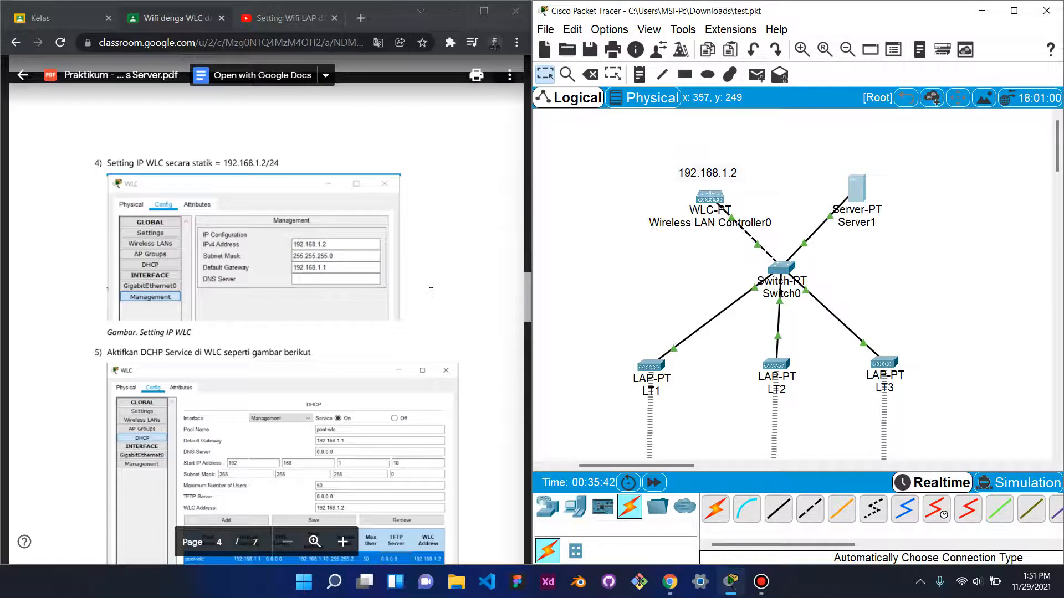
{"action": "scroll", "coordinate": [430, 292], "scroll_direction": "down", "scroll_amount": 3}
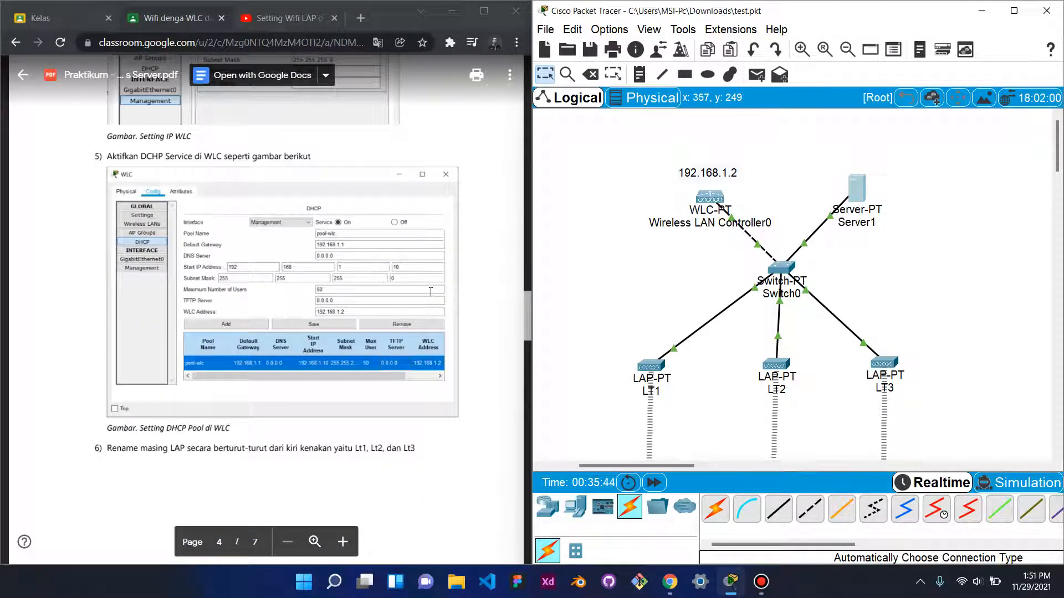
{"action": "scroll", "coordinate": [430, 292], "scroll_direction": "down", "scroll_amount": 6}
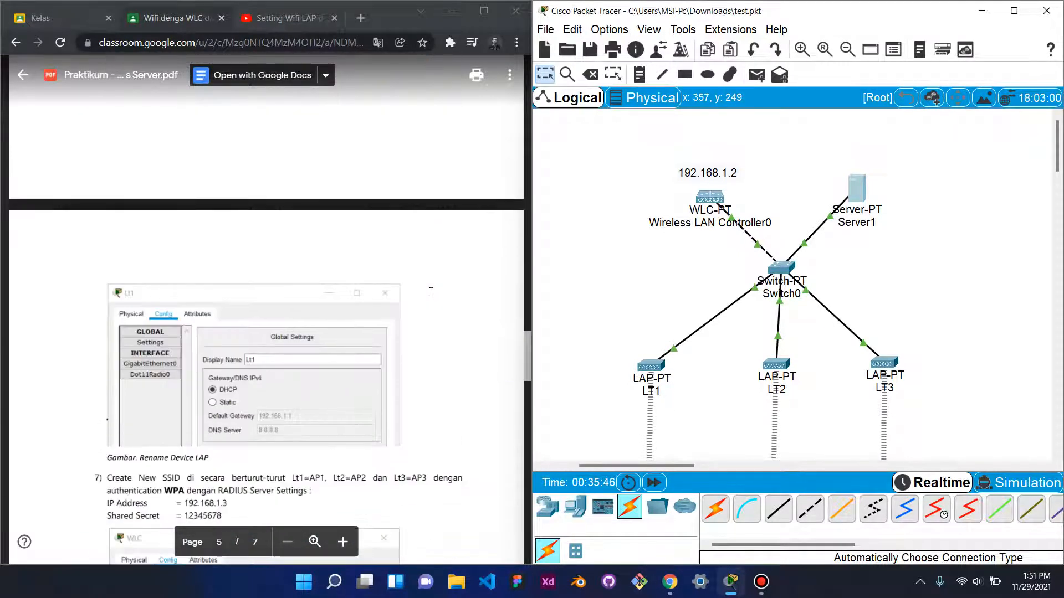
{"action": "scroll", "coordinate": [430, 292], "scroll_direction": "down", "scroll_amount": 3}
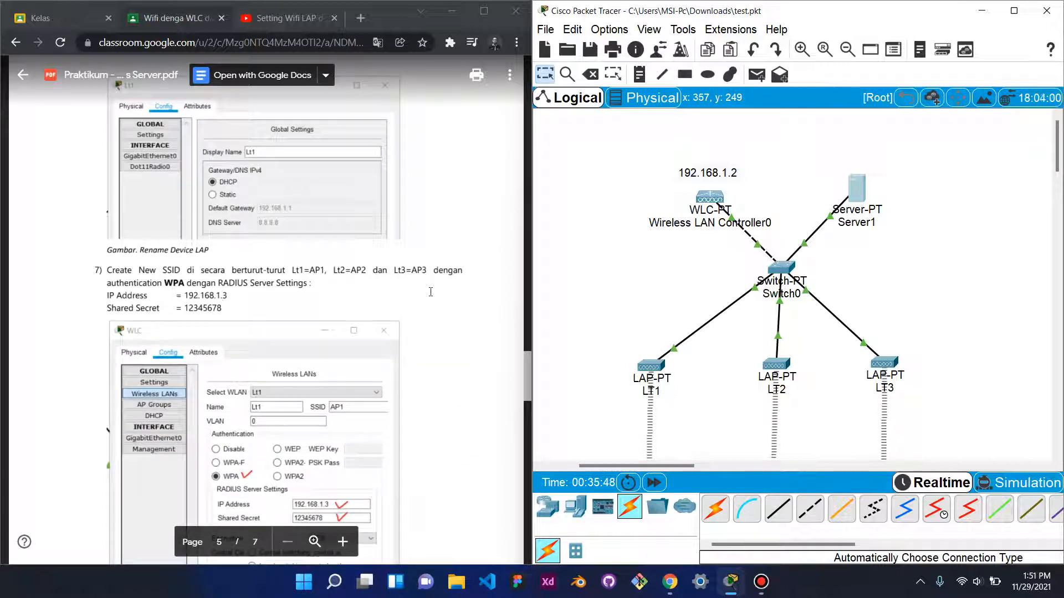
{"action": "scroll", "coordinate": [432, 291], "scroll_direction": "down", "scroll_amount": 2}
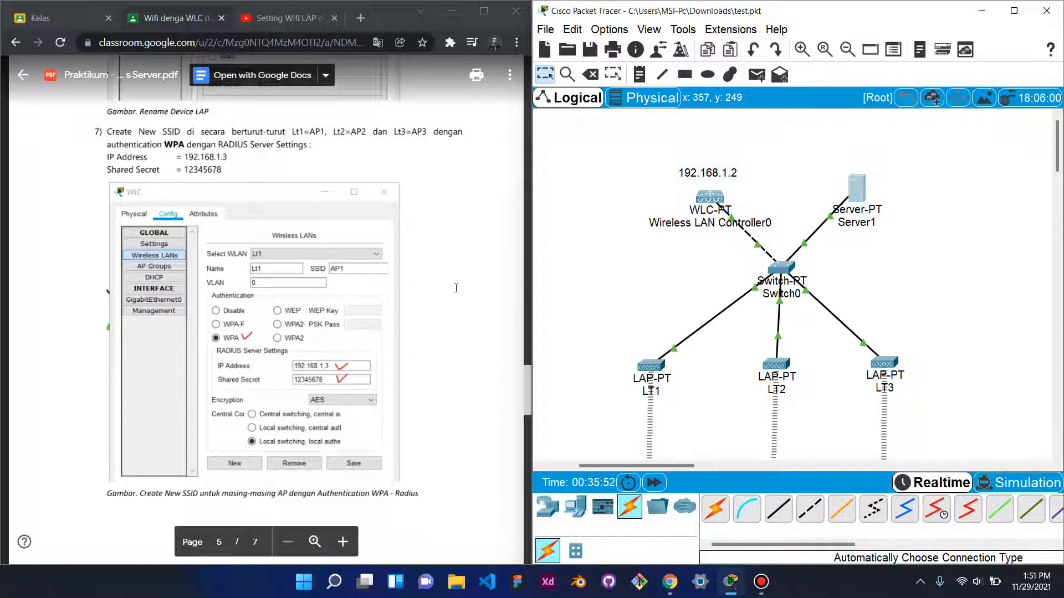
{"action": "scroll", "coordinate": [456, 288], "scroll_direction": "up", "scroll_amount": 2}
{"action": "scroll", "coordinate": [456, 289], "scroll_direction": "down", "scroll_amount": 2}
{"action": "left_click", "coordinate": [653, 366]}
- Set Wireless LAN Controller0's LT1 WLAN (SSID AP1) to WPA2-PSK authentication and close the controller
{"action": "left_click", "coordinate": [423, 122]}
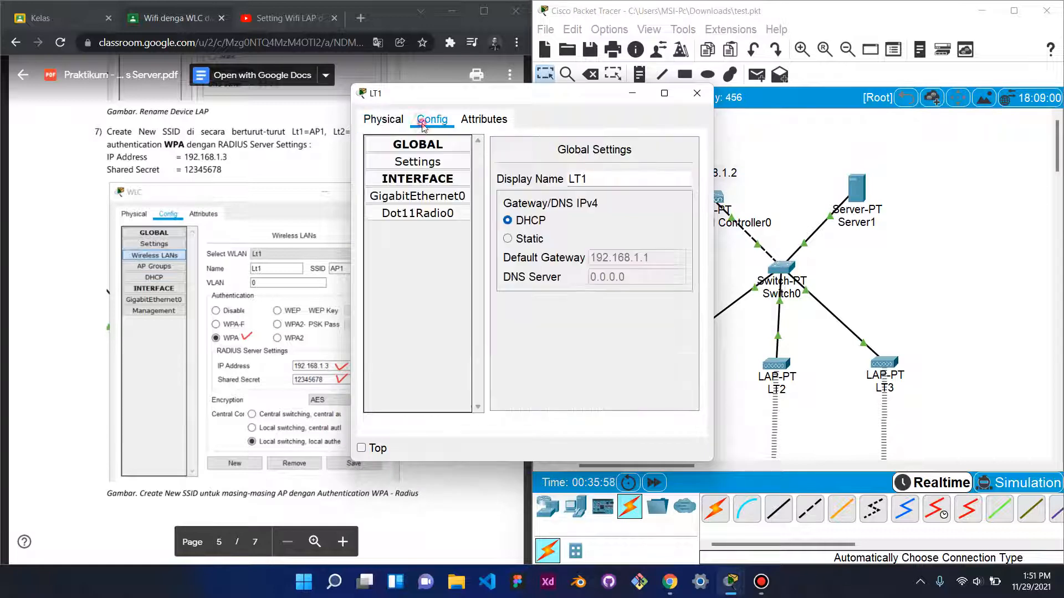
{"action": "left_click", "coordinate": [697, 93]}
{"action": "left_click", "coordinate": [717, 198]}
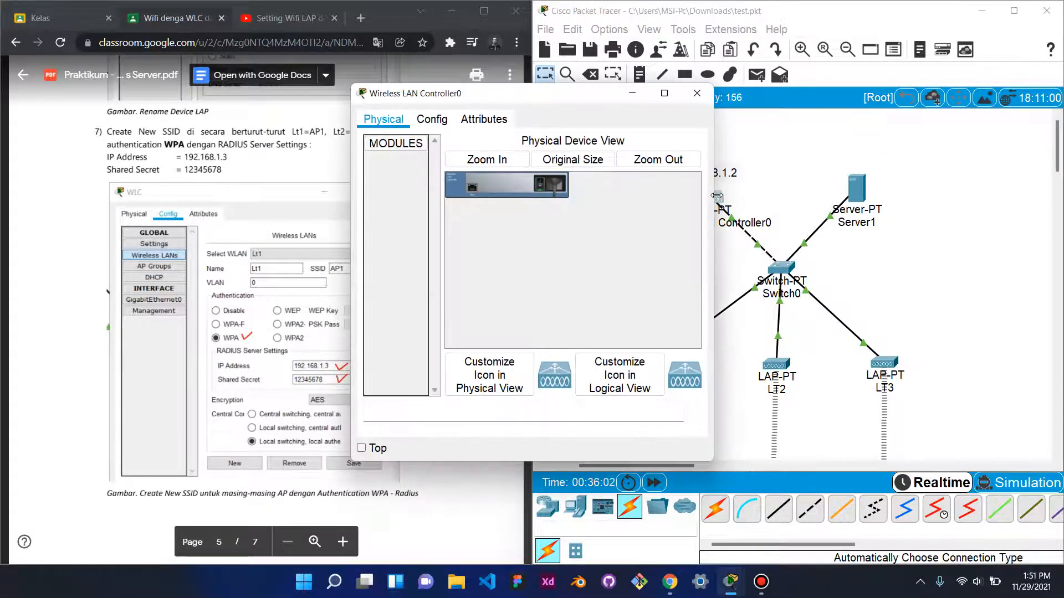
{"action": "left_click", "coordinate": [442, 123]}
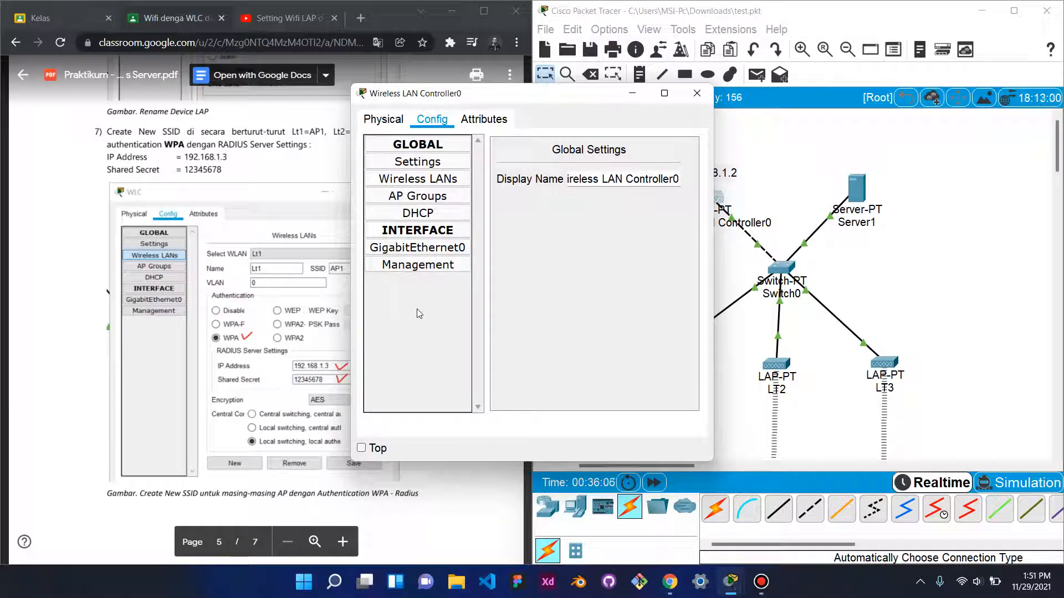
{"action": "left_click", "coordinate": [422, 179]}
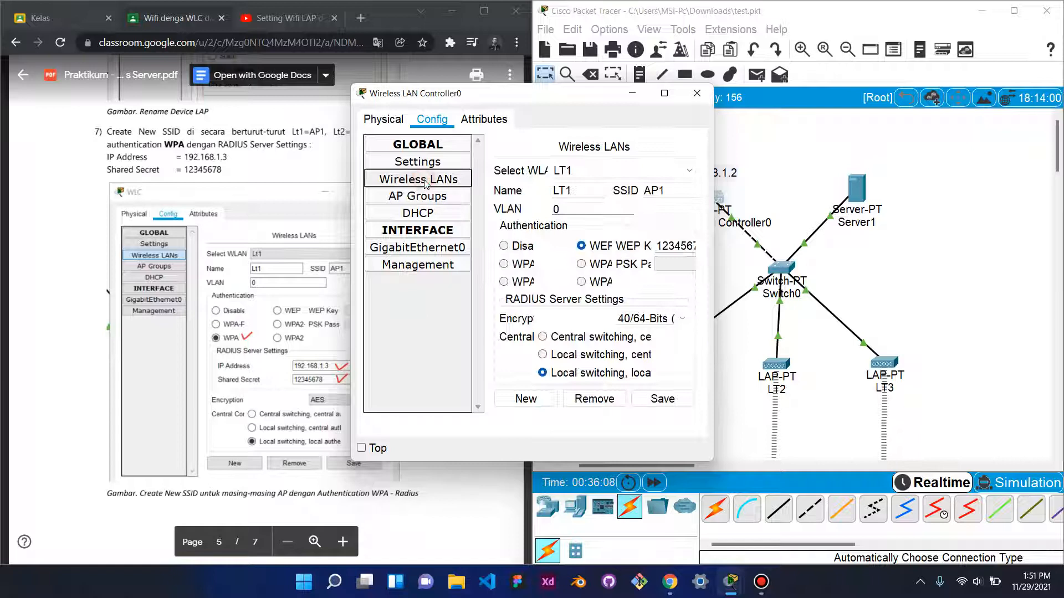
{"action": "left_click_drag", "start_coordinate": [713, 280], "coordinate": [938, 286]}
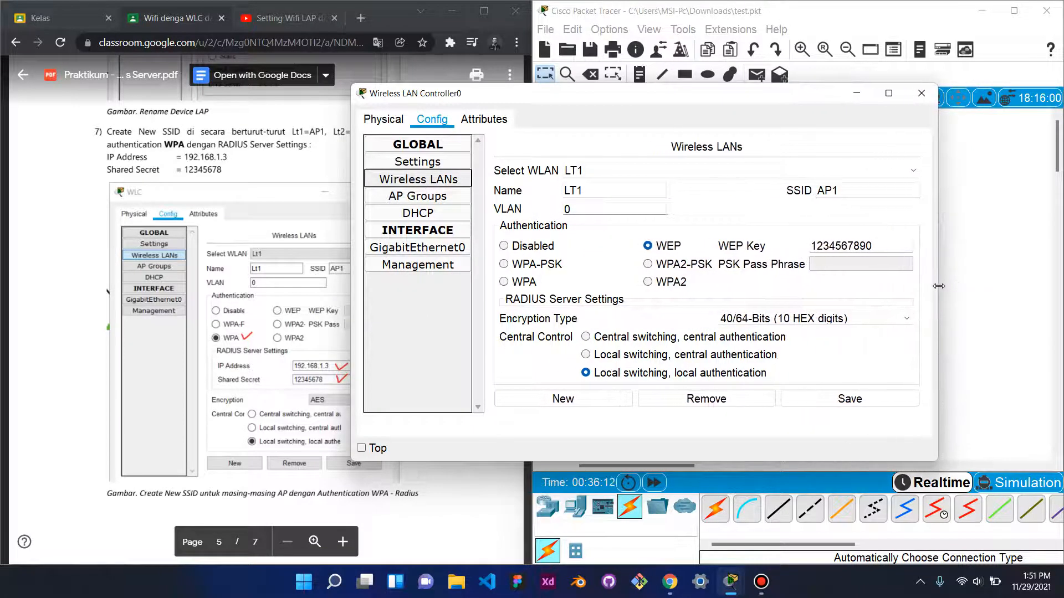
{"action": "left_click", "coordinate": [505, 282]}
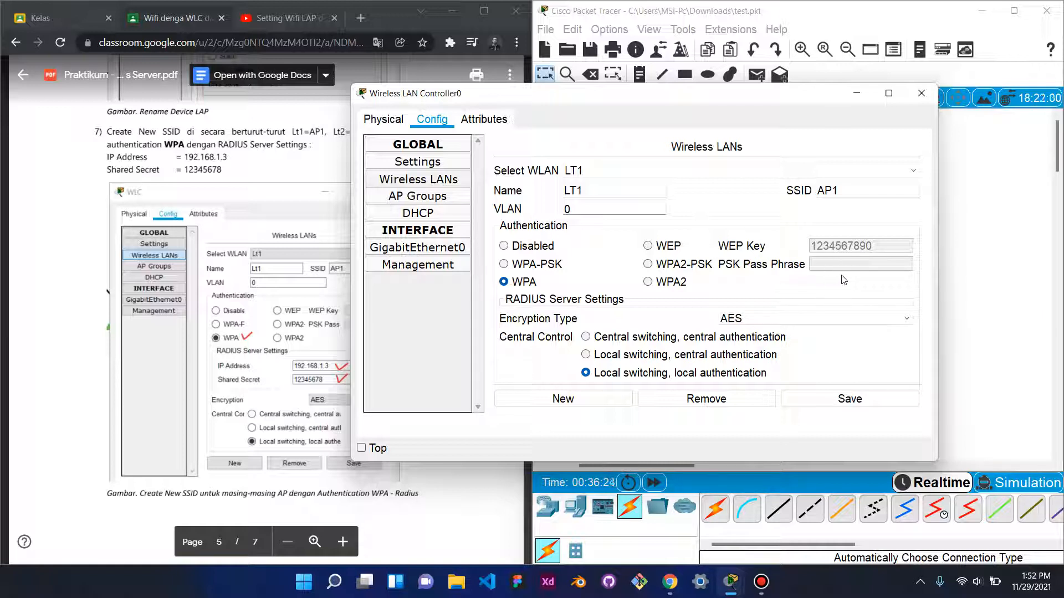
{"action": "left_click", "coordinate": [647, 264]}
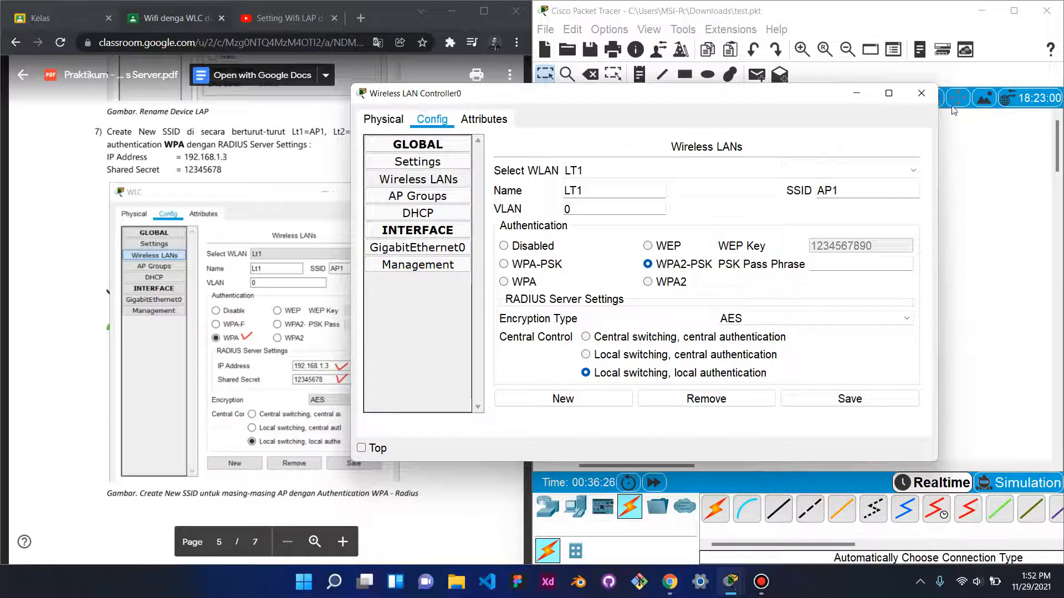
{"action": "left_click", "coordinate": [921, 96]}
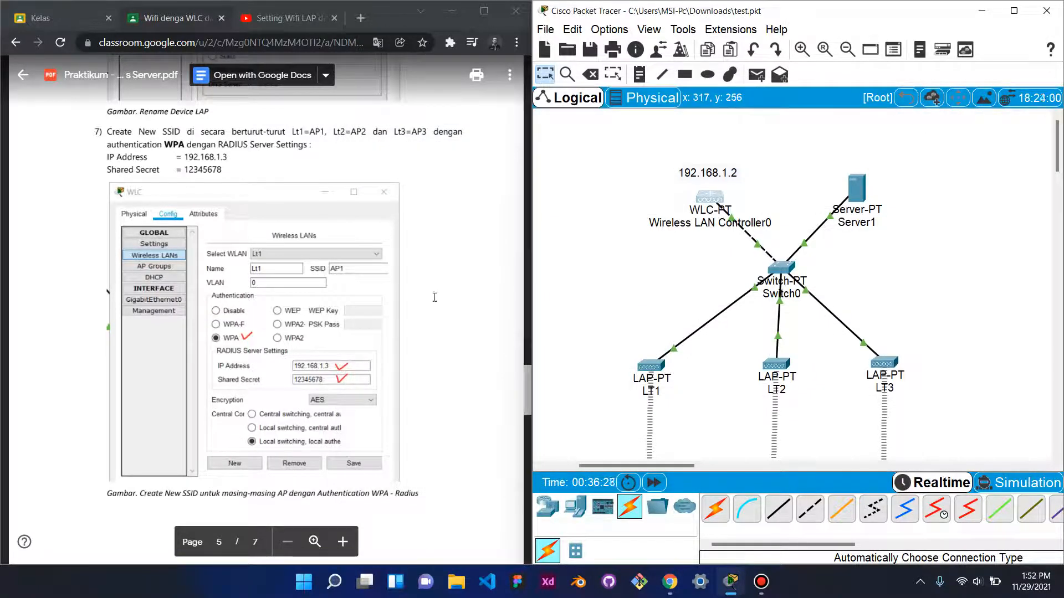
{"action": "scroll", "coordinate": [397, 287], "scroll_direction": "up", "scroll_amount": 5}
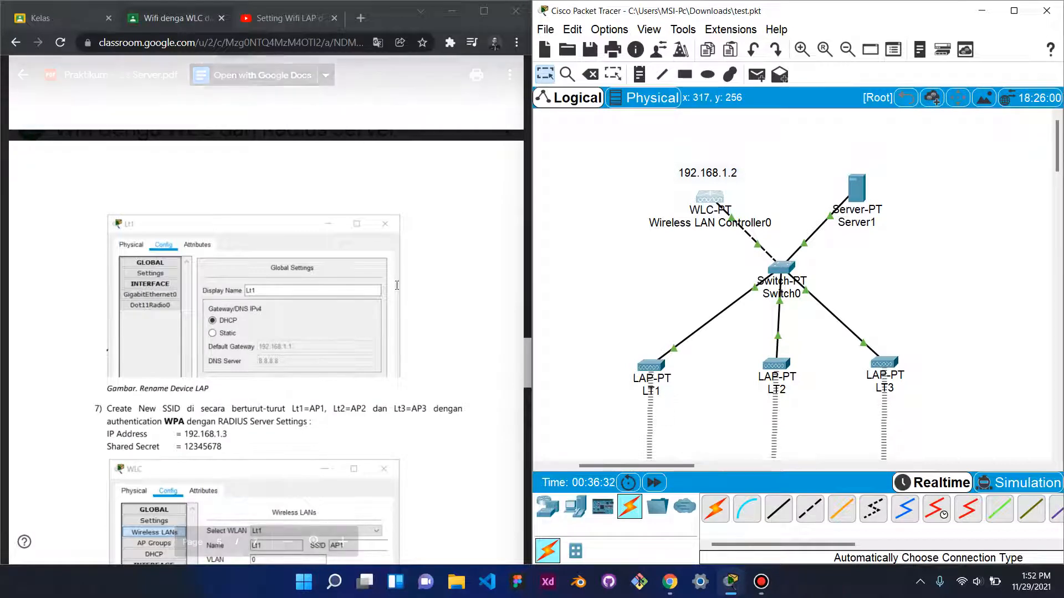
{"action": "scroll", "coordinate": [397, 285], "scroll_direction": "up", "scroll_amount": 3}
{"action": "scroll", "coordinate": [397, 285], "scroll_direction": "down", "scroll_amount": 3}
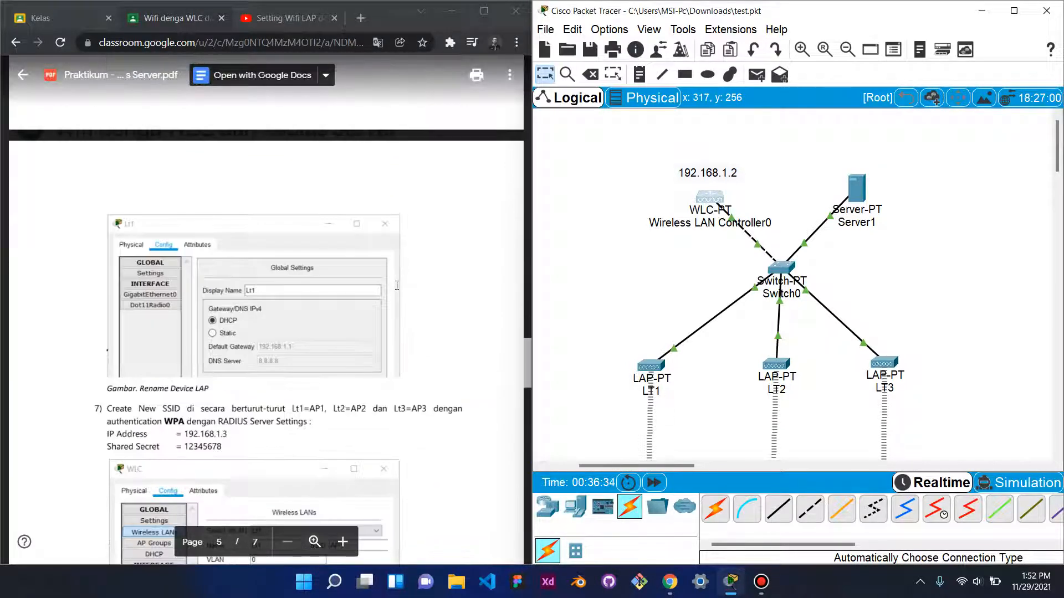
{"action": "scroll", "coordinate": [396, 285], "scroll_direction": "up", "scroll_amount": 12}
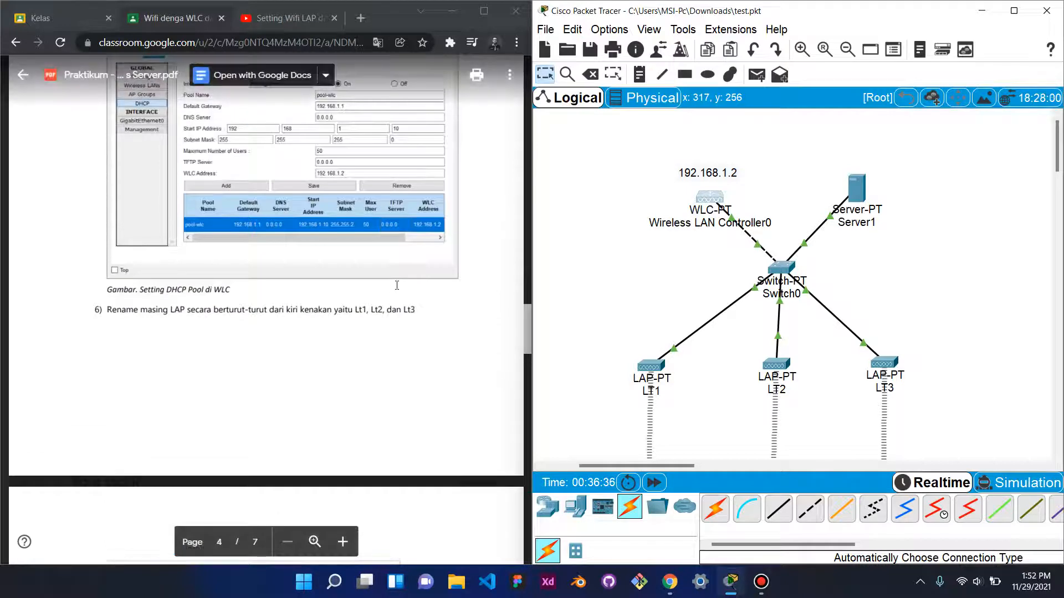
{"action": "scroll", "coordinate": [397, 285], "scroll_direction": "up", "scroll_amount": 1}
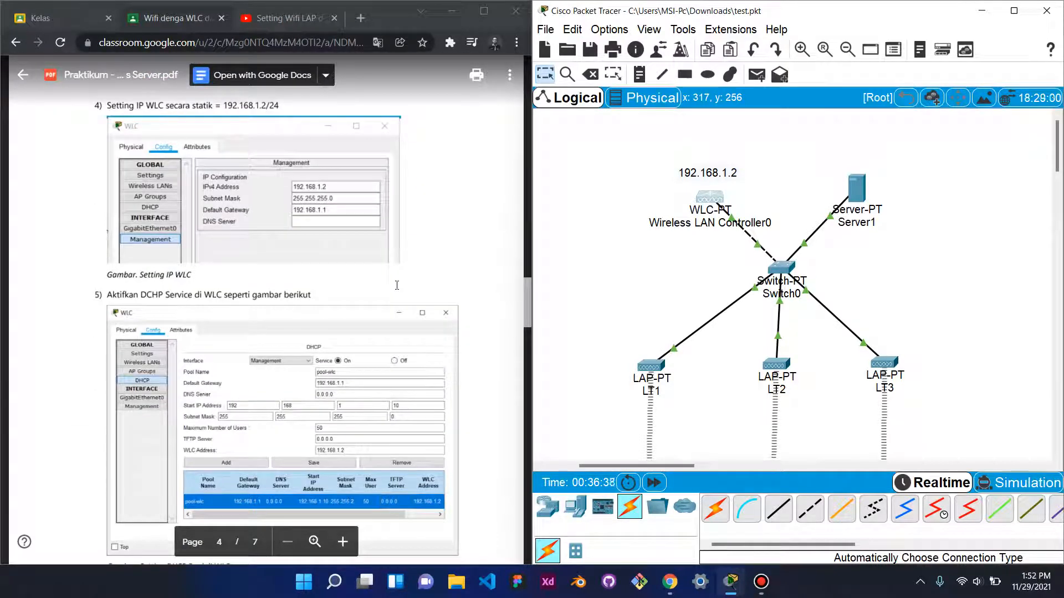
{"action": "scroll", "coordinate": [397, 284], "scroll_direction": "down", "scroll_amount": 14}
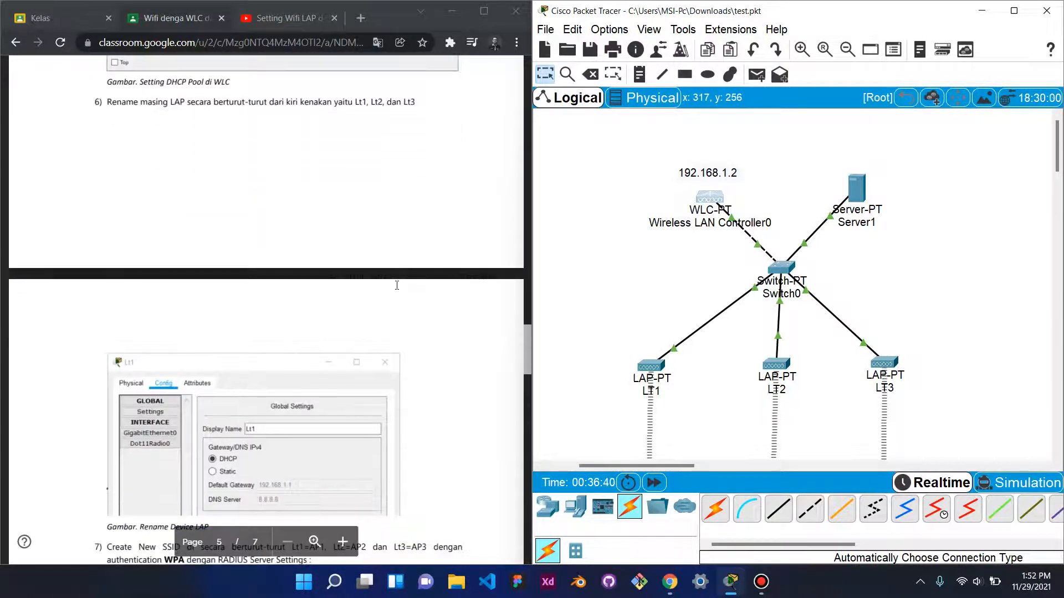
{"action": "scroll", "coordinate": [397, 284], "scroll_direction": "down", "scroll_amount": 5}
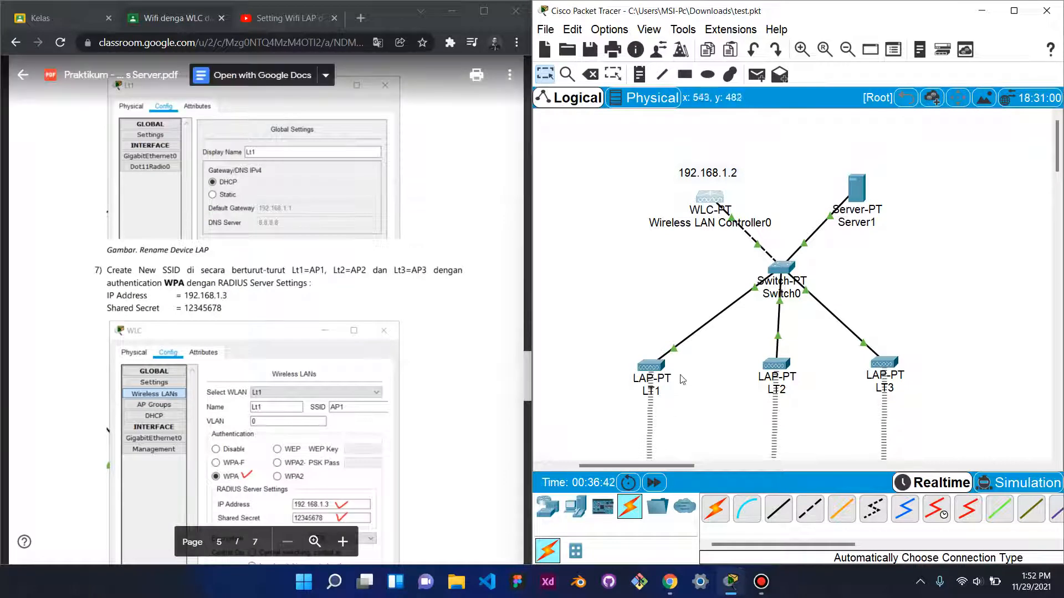
{"action": "left_click", "coordinate": [651, 366]}
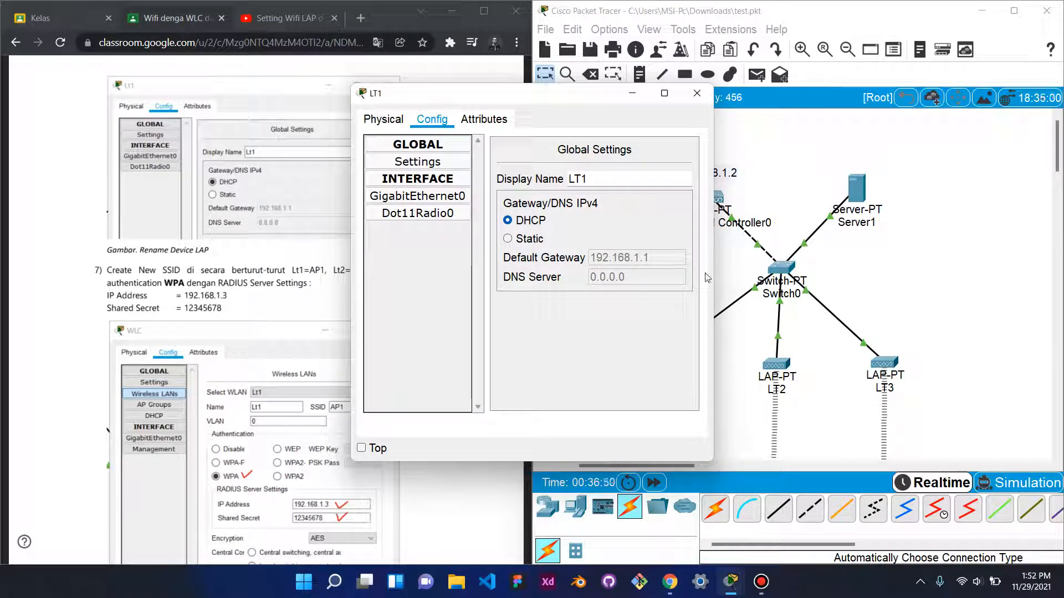
{"action": "left_click_drag", "start_coordinate": [714, 266], "coordinate": [941, 274]}
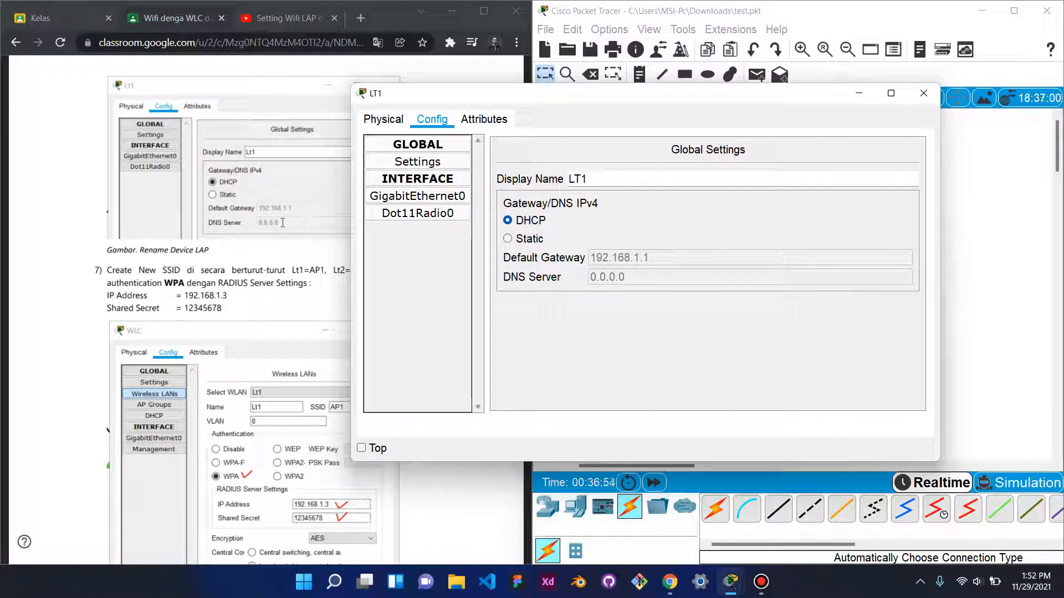
{"action": "scroll", "coordinate": [283, 223], "scroll_direction": "down", "scroll_amount": 1}
{"action": "scroll", "coordinate": [283, 223], "scroll_direction": "up", "scroll_amount": 2}
{"action": "scroll", "coordinate": [282, 223], "scroll_direction": "down", "scroll_amount": 2}
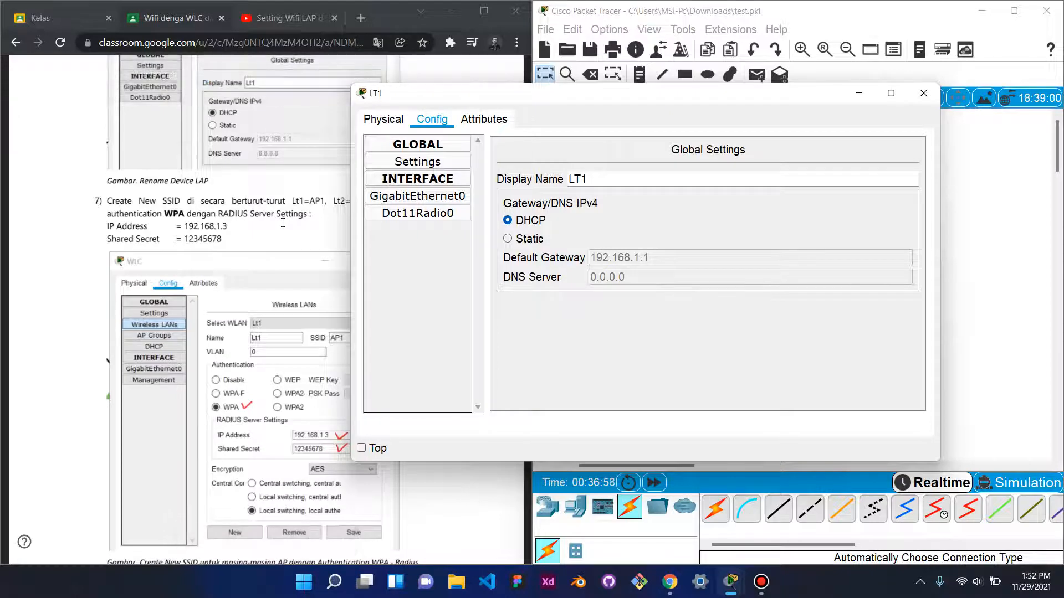
{"action": "scroll", "coordinate": [282, 222], "scroll_direction": "down", "scroll_amount": 1}
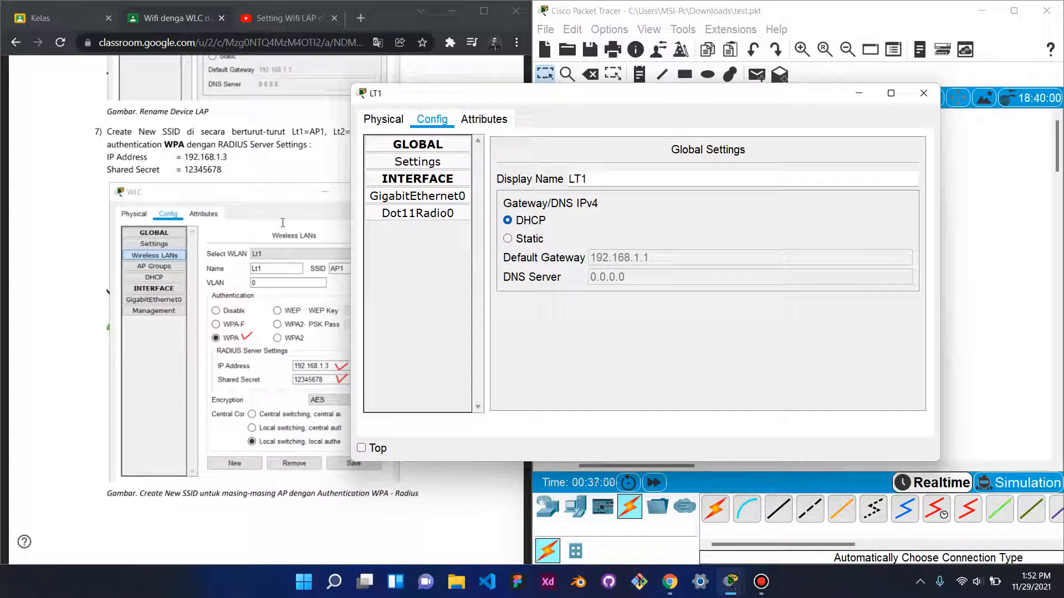
{"action": "left_click", "coordinate": [922, 94]}
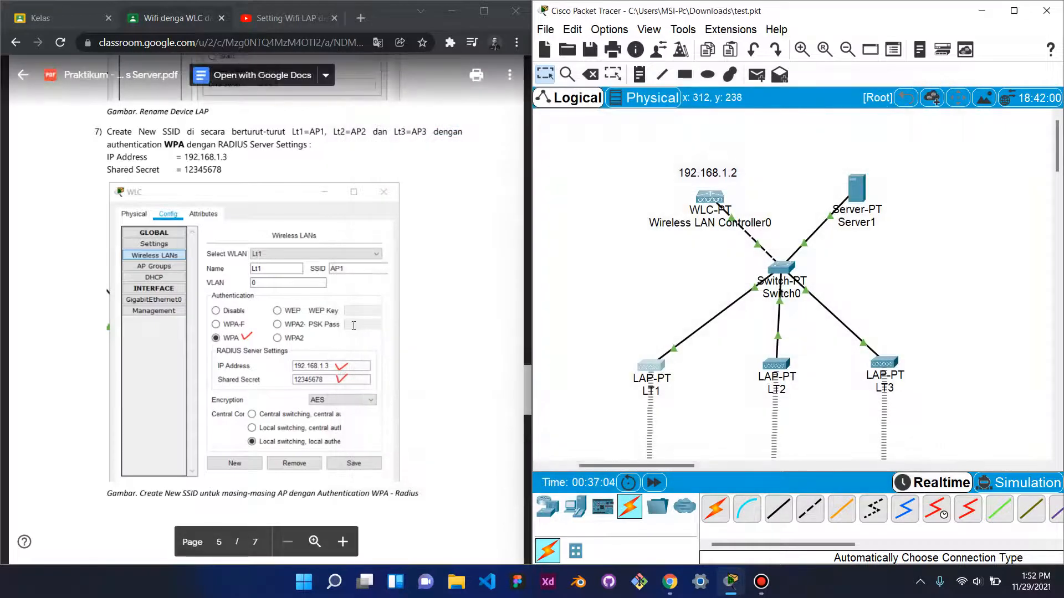
- Read step 9 of the lab guide (users u1–u3 for AP1–AP3), then scroll to the tablets and open Tablet PC0
{"action": "scroll", "coordinate": [411, 319], "scroll_direction": "down", "scroll_amount": 7}
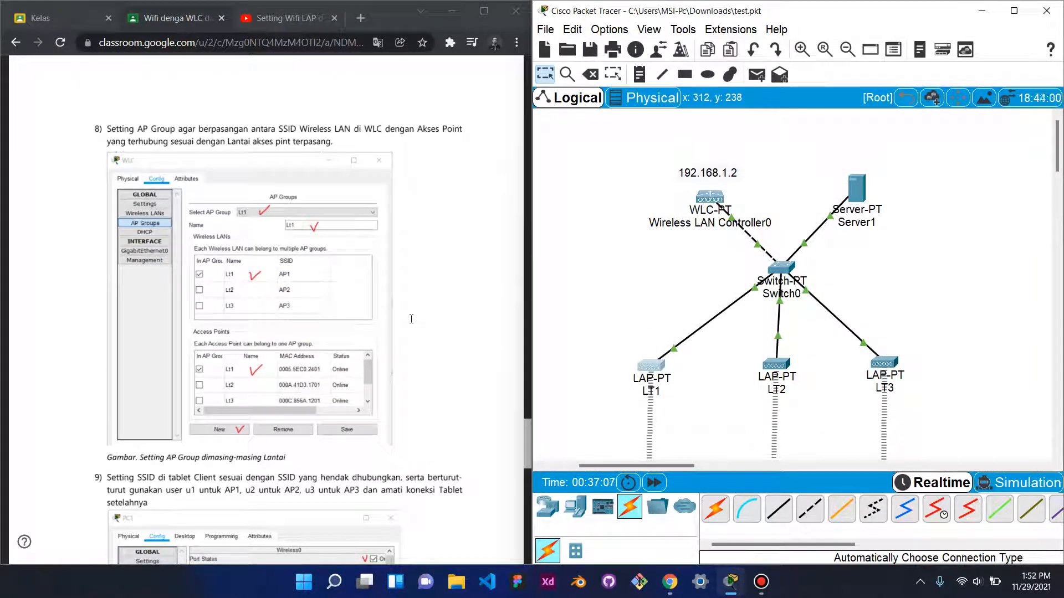
{"action": "scroll", "coordinate": [384, 344], "scroll_direction": "down", "scroll_amount": 5}
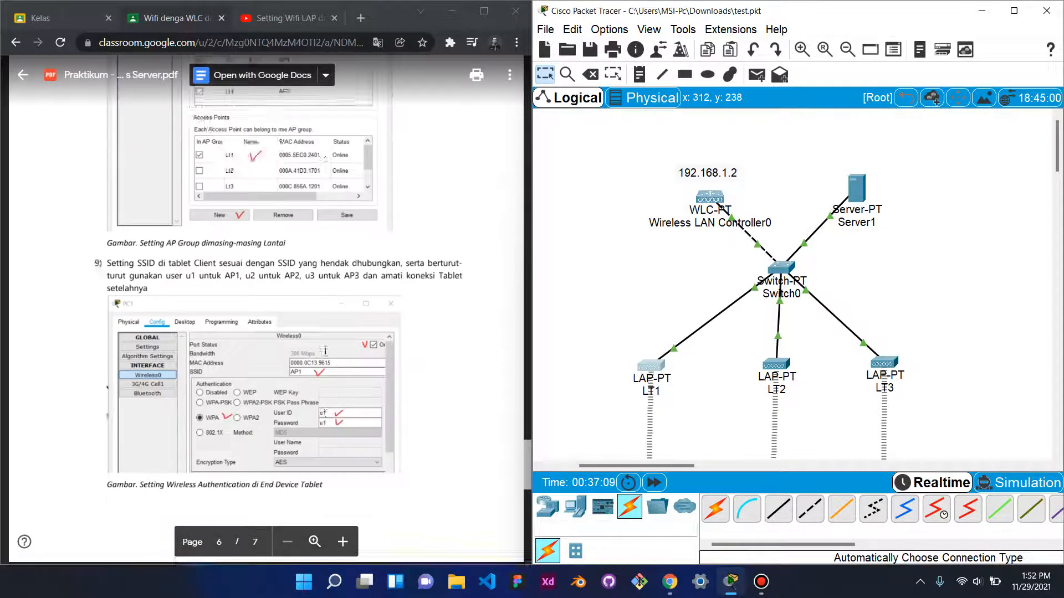
{"action": "scroll", "coordinate": [384, 343], "scroll_direction": "down", "scroll_amount": 1}
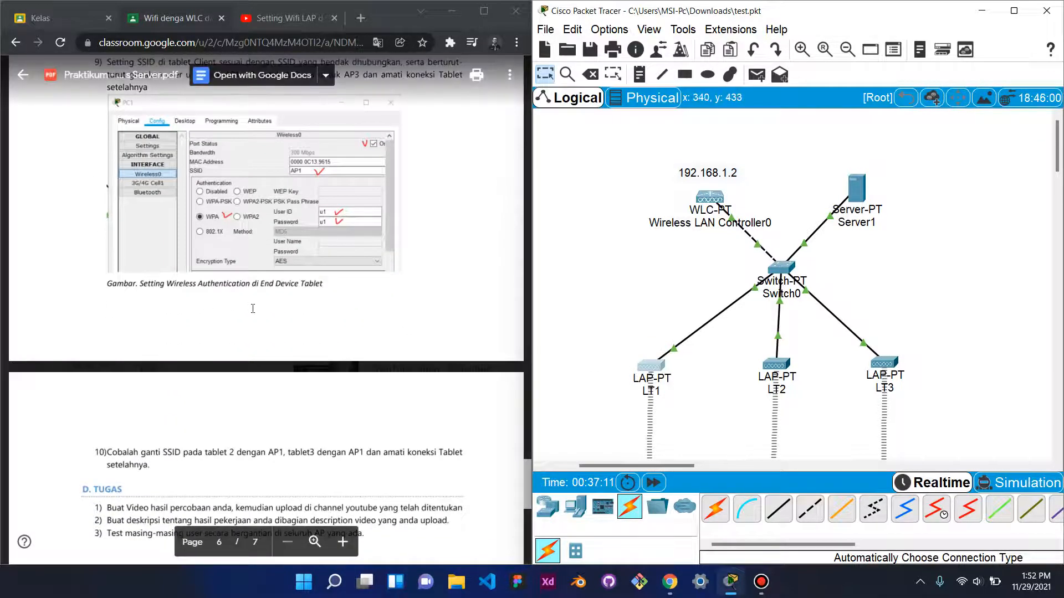
{"action": "scroll", "coordinate": [380, 309], "scroll_direction": "up", "scroll_amount": 2}
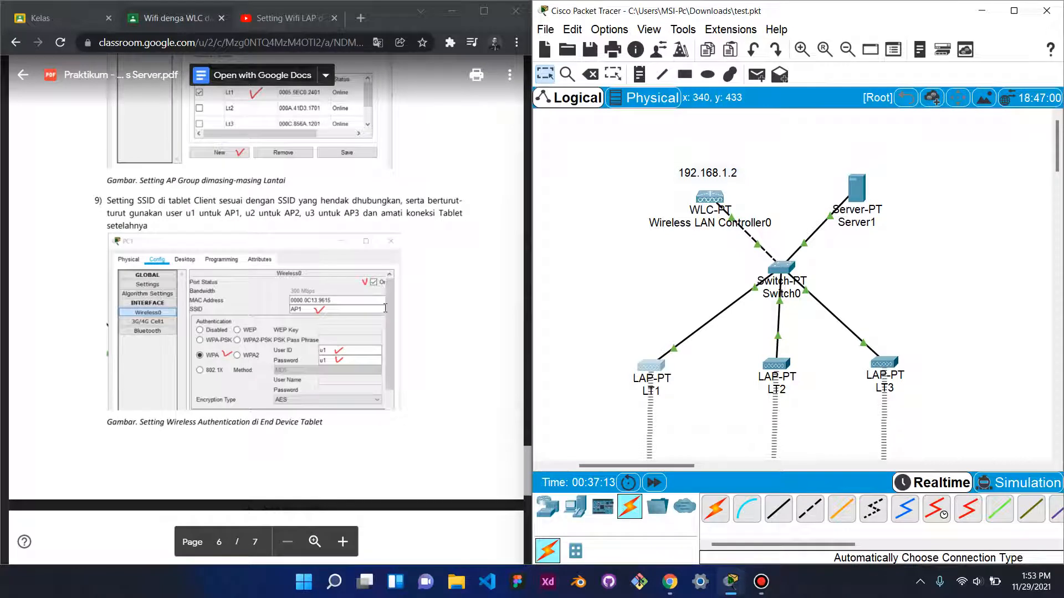
{"action": "scroll", "coordinate": [385, 308], "scroll_direction": "down", "scroll_amount": 3}
{"action": "scroll", "coordinate": [304, 240], "scroll_direction": "up", "scroll_amount": 3}
{"action": "left_click", "coordinate": [176, 207]}
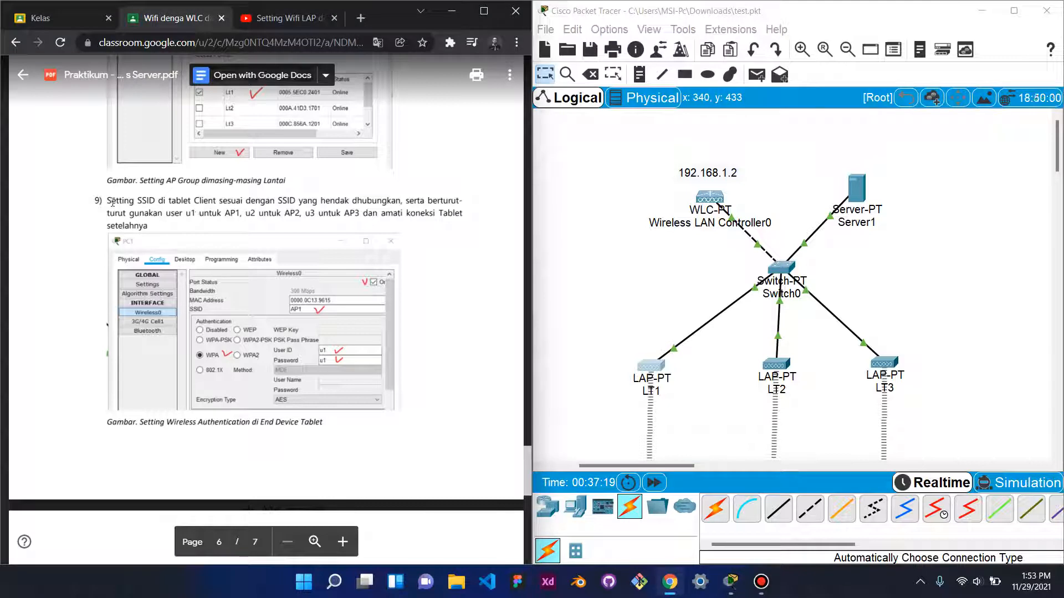
{"action": "left_click_drag", "start_coordinate": [113, 203], "coordinate": [316, 213]}
{"action": "scroll", "coordinate": [905, 322], "scroll_direction": "down", "scroll_amount": 2}
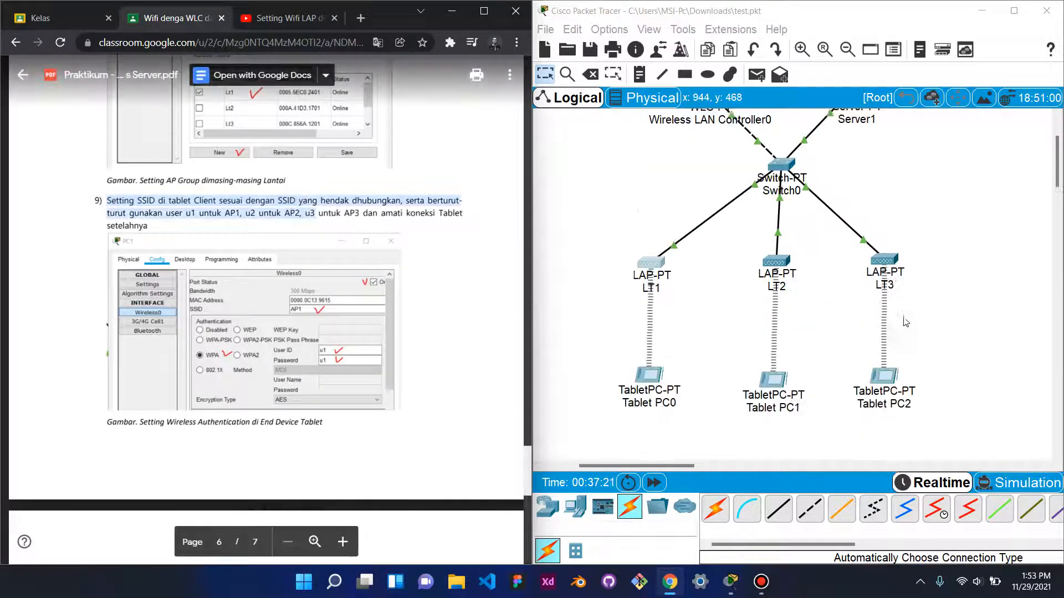
{"action": "scroll", "coordinate": [906, 321], "scroll_direction": "down", "scroll_amount": 2}
{"action": "left_click", "coordinate": [656, 329]}
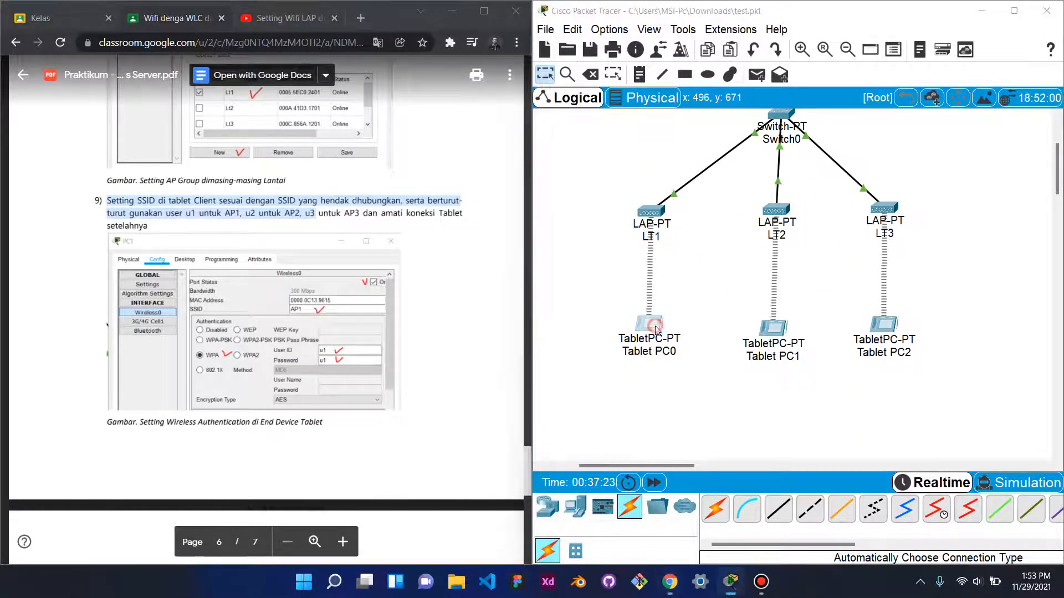
- Set Tablet PC0's Wireless0 to WPA with user ID u1 and its password, then close it
{"action": "left_click_drag", "start_coordinate": [713, 295], "coordinate": [989, 297]}
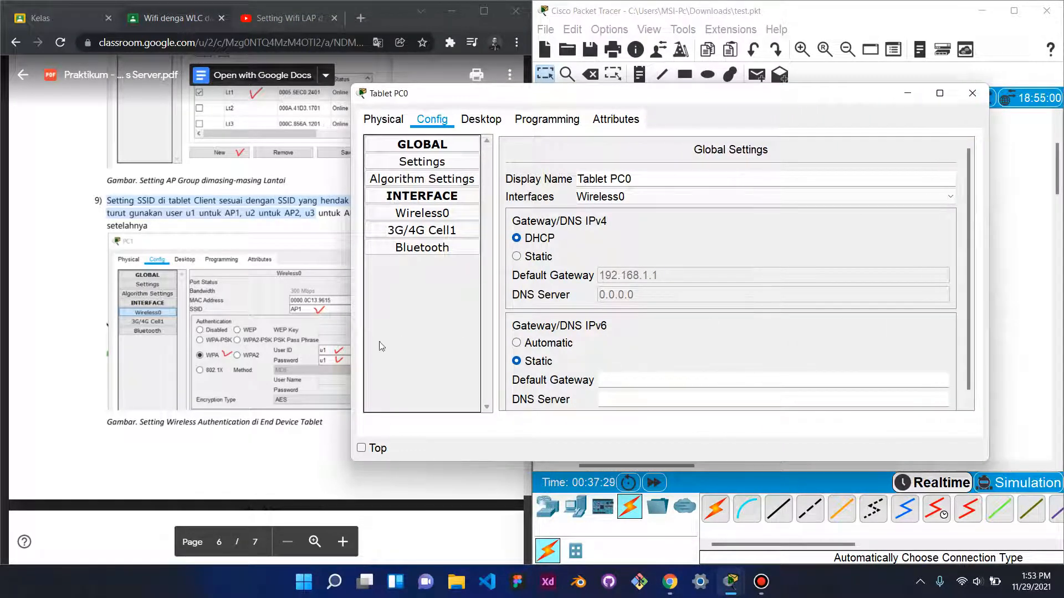
{"action": "left_click", "coordinate": [447, 215]}
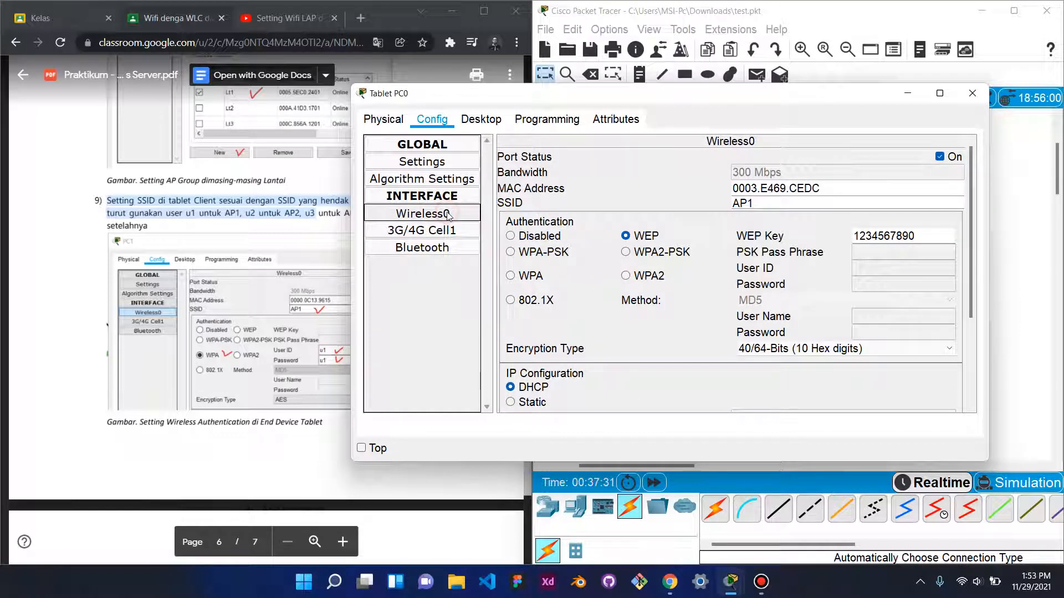
{"action": "left_click", "coordinate": [510, 276]}
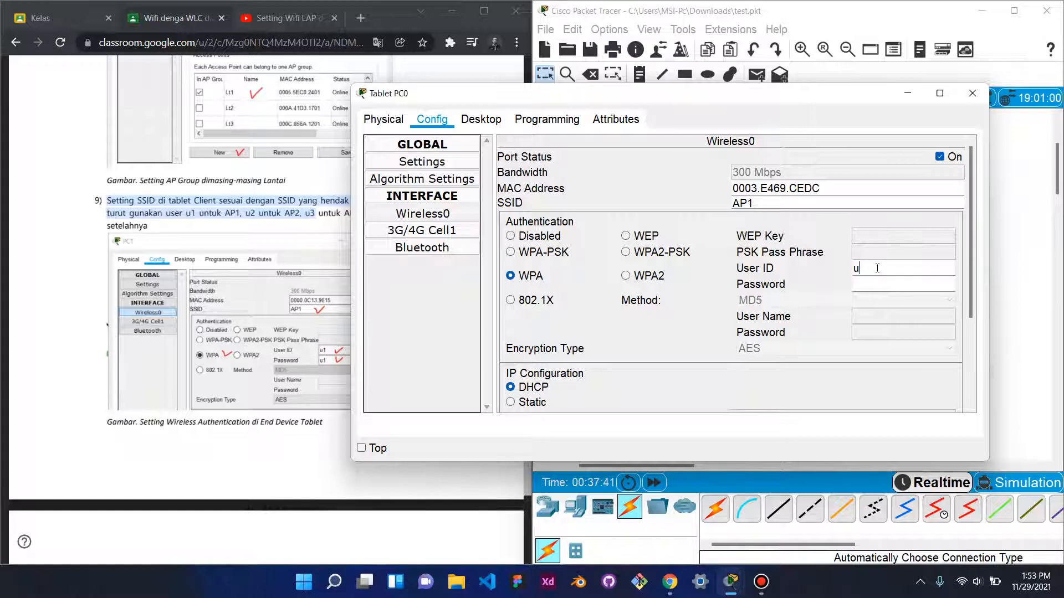
{"action": "key", "text": "Tab"}
{"action": "type", "text": "u"}
{"action": "left_click", "coordinate": [972, 93]}
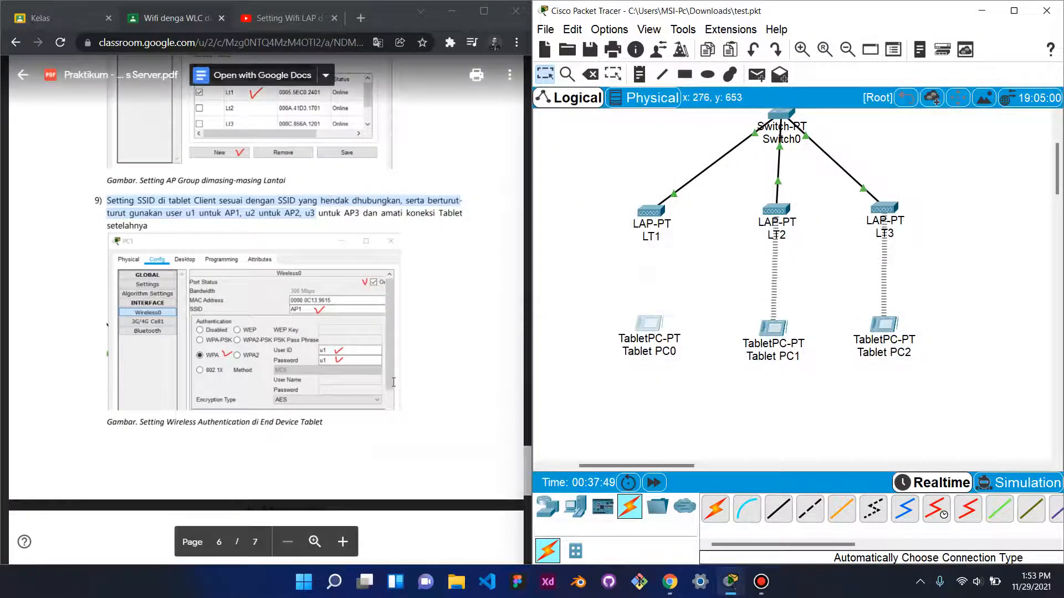
- Reopen Tablet PC0's Wireless0 settings to check them, then put its window away
{"action": "scroll", "coordinate": [393, 383], "scroll_direction": "down", "scroll_amount": 4}
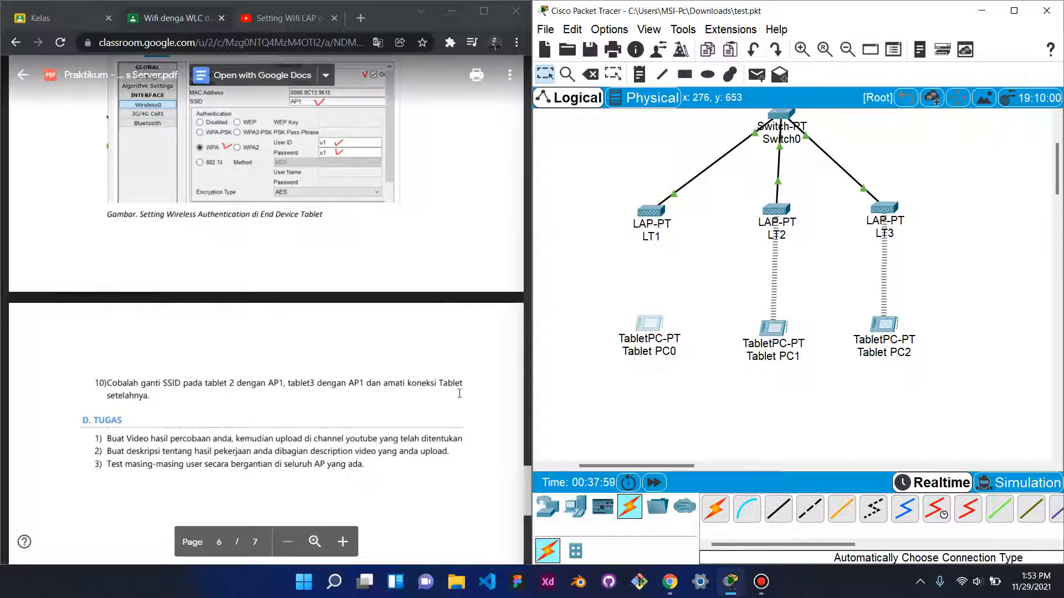
{"action": "scroll", "coordinate": [351, 258], "scroll_direction": "up", "scroll_amount": 4}
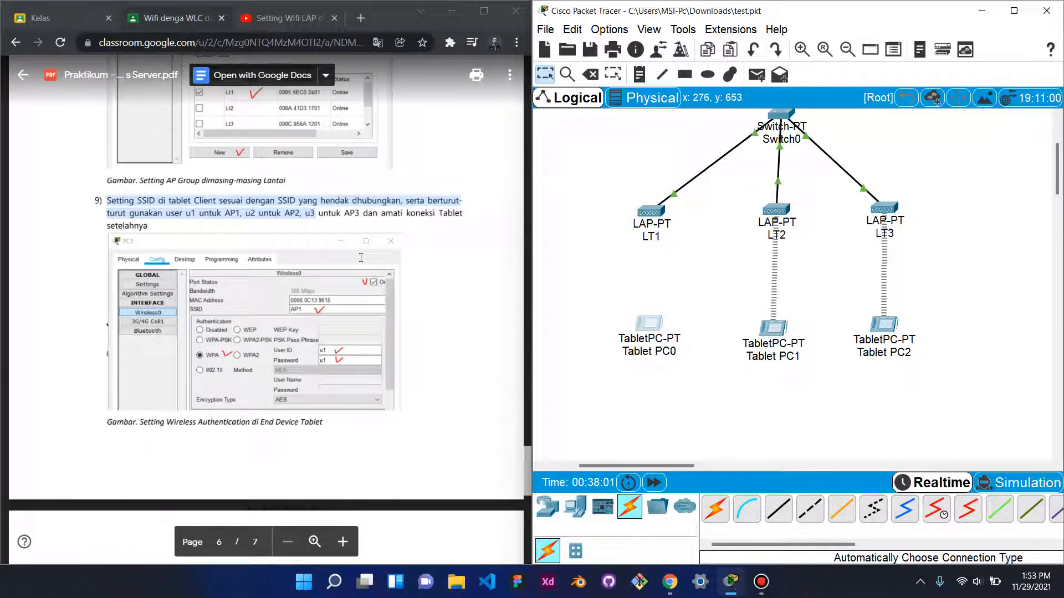
{"action": "scroll", "coordinate": [360, 258], "scroll_direction": "down", "scroll_amount": 1}
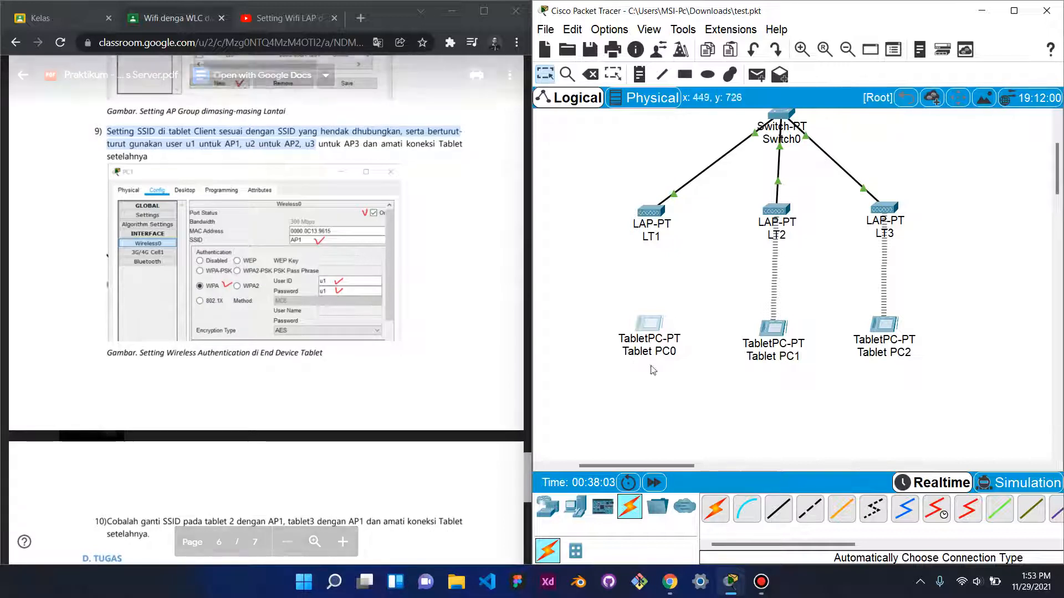
{"action": "left_click", "coordinate": [646, 323]}
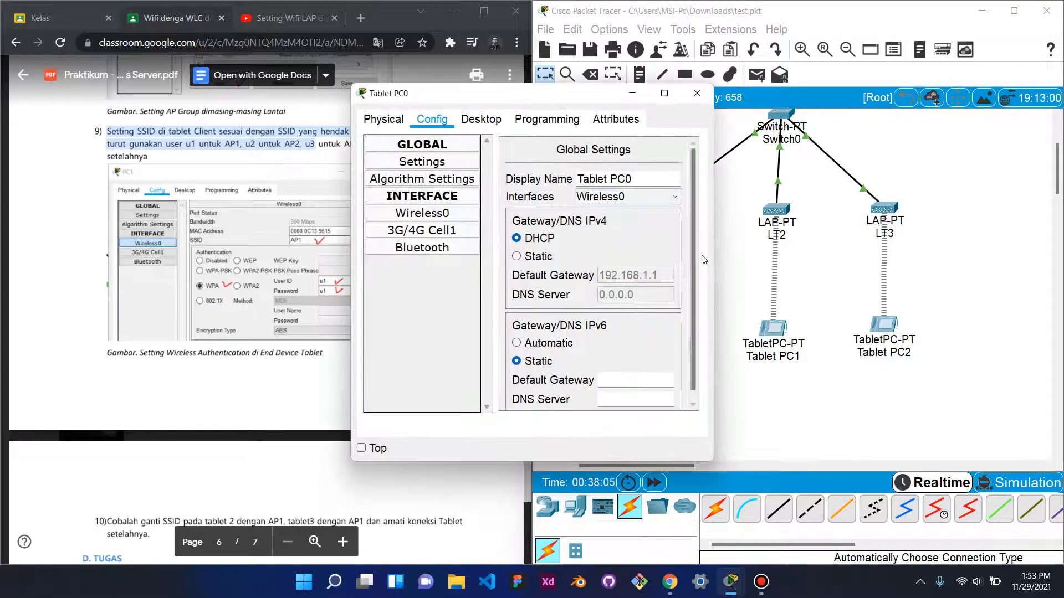
{"action": "left_click_drag", "start_coordinate": [718, 254], "coordinate": [882, 255]}
{"action": "left_click", "coordinate": [471, 221]}
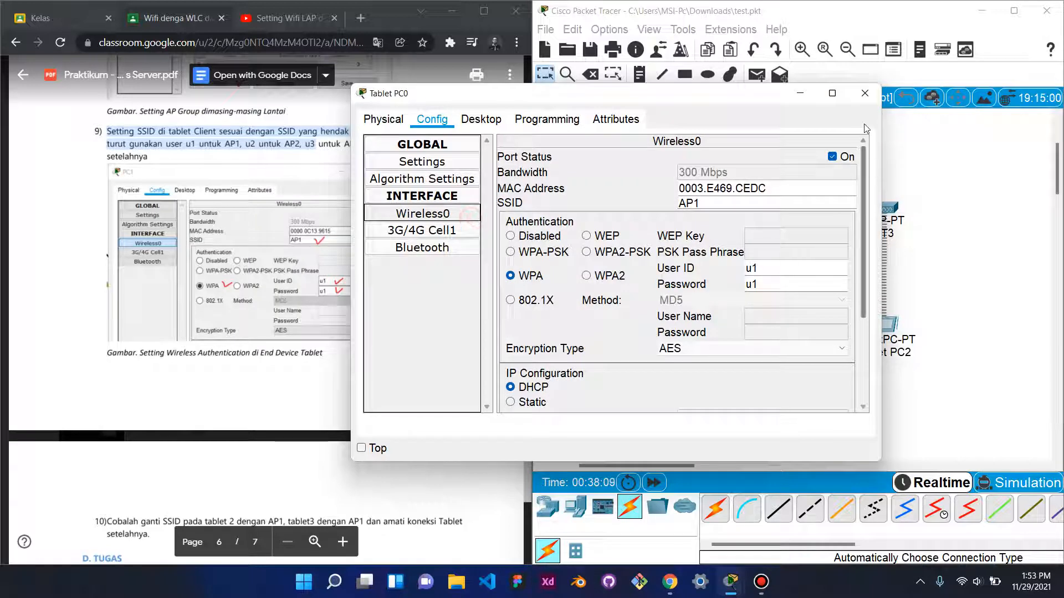
{"action": "scroll", "coordinate": [748, 326], "scroll_direction": "down", "scroll_amount": 2}
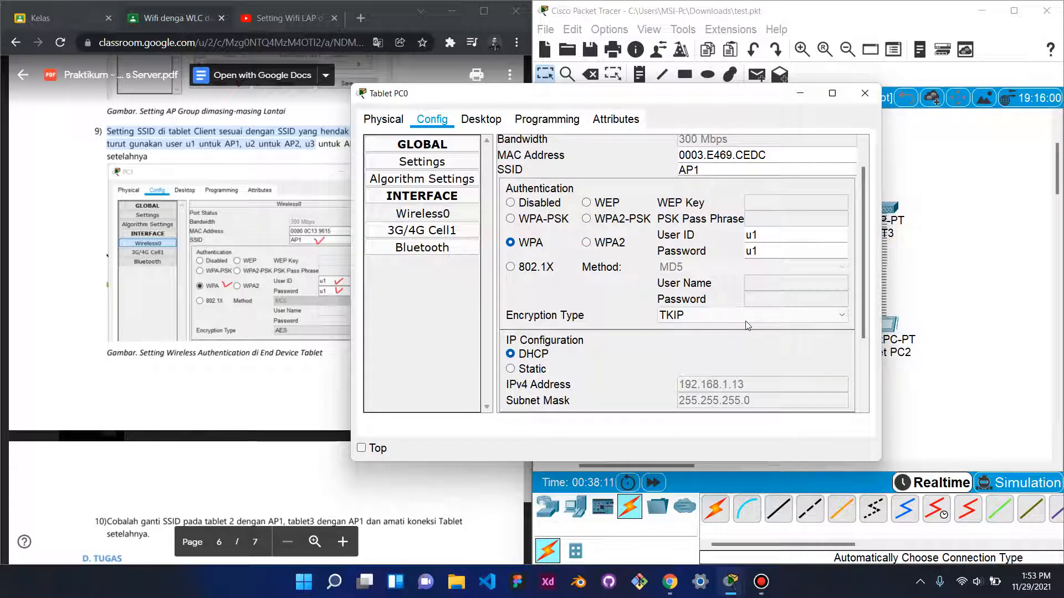
{"action": "left_click", "coordinate": [800, 93]}
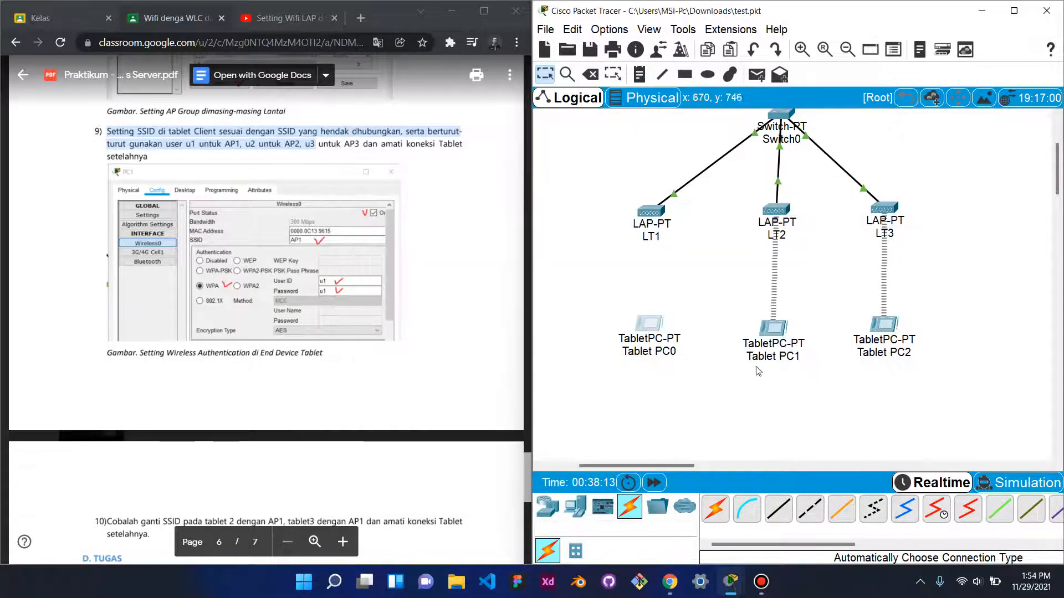
{"action": "left_click", "coordinate": [776, 328]}
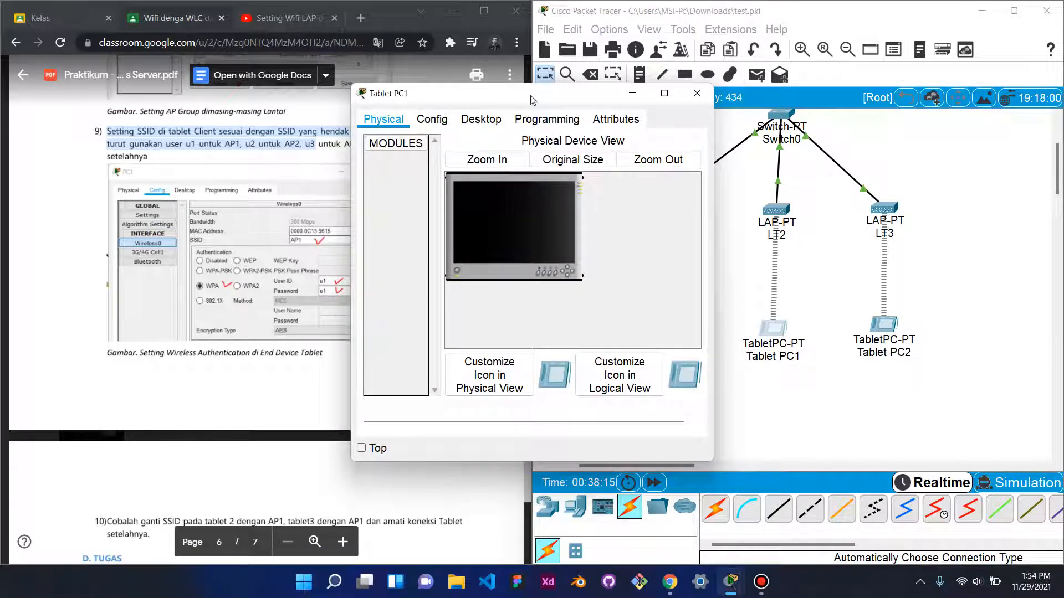
- Switch Tablet PC1's Wireless0 authentication to WPA
{"action": "left_click", "coordinate": [434, 122]}
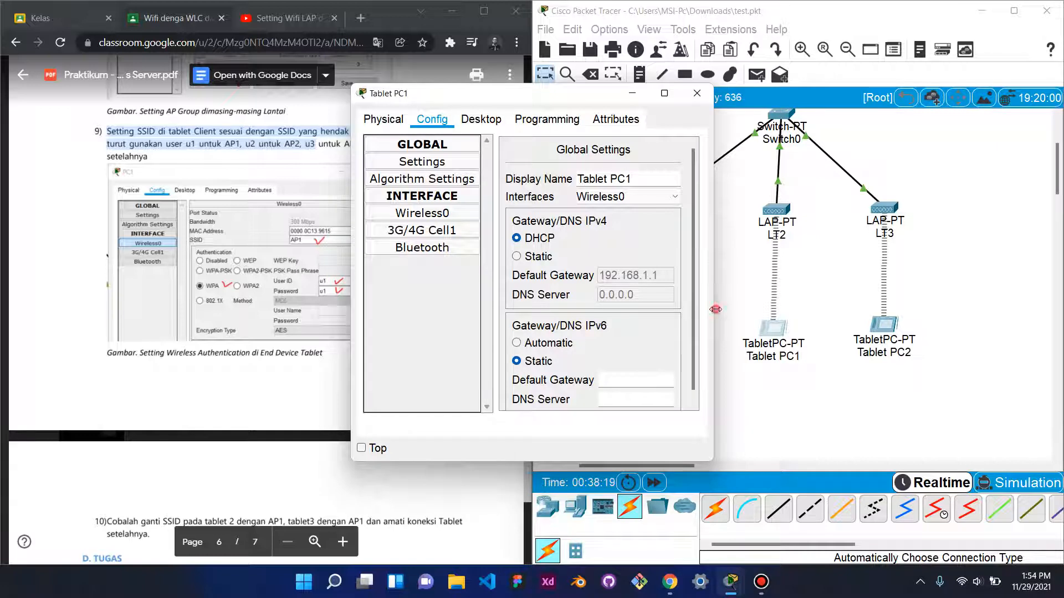
{"action": "left_click_drag", "start_coordinate": [713, 313], "coordinate": [927, 314]}
{"action": "left_click_drag", "start_coordinate": [677, 105], "coordinate": [772, 109]}
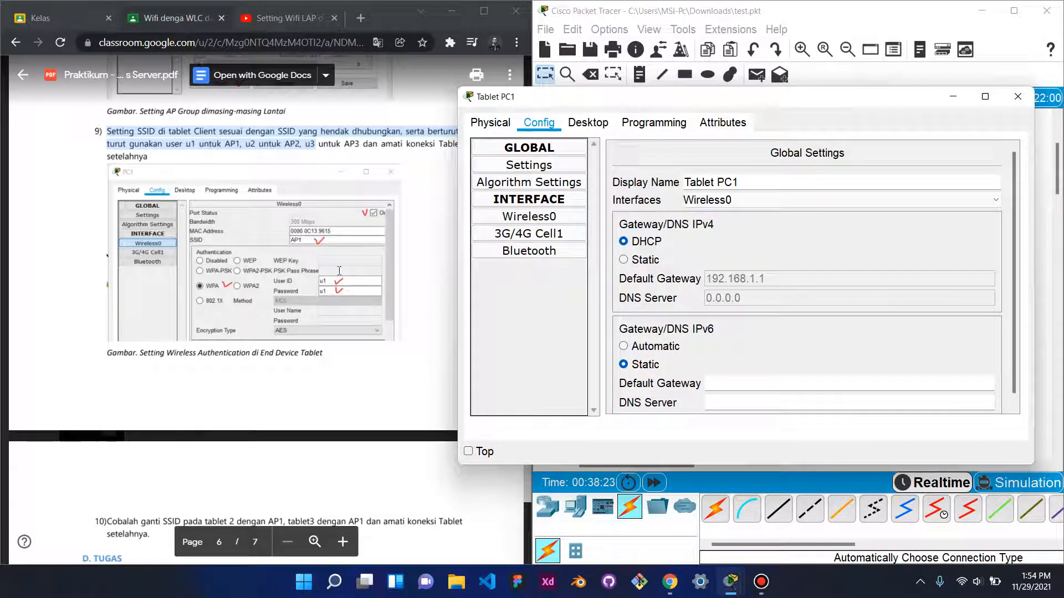
{"action": "left_click", "coordinate": [557, 216]}
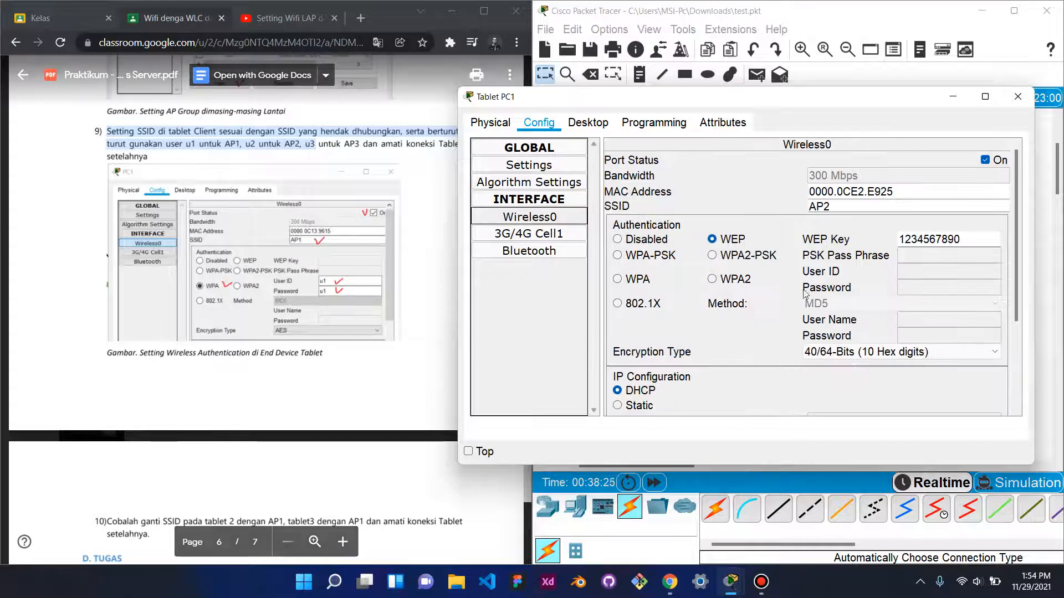
{"action": "left_click", "coordinate": [616, 280]}
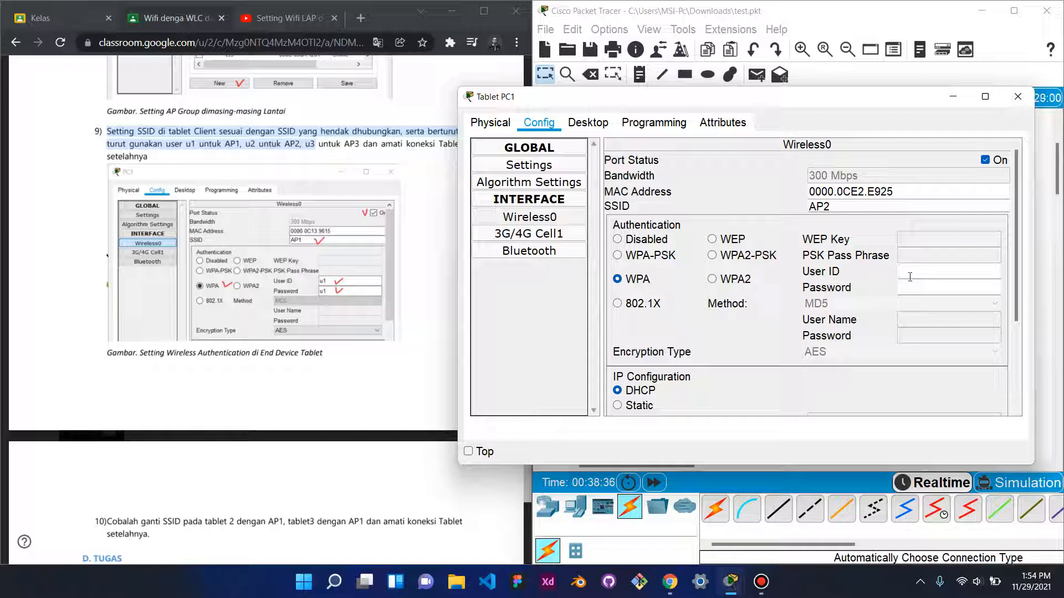
{"action": "left_click", "coordinate": [833, 206]}
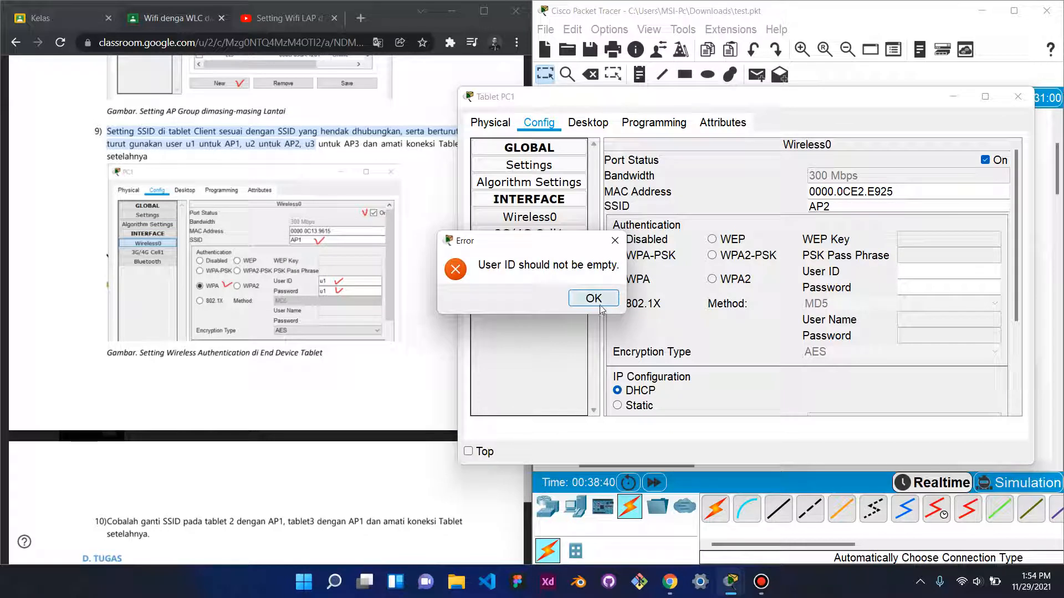
{"action": "left_click", "coordinate": [594, 298]}
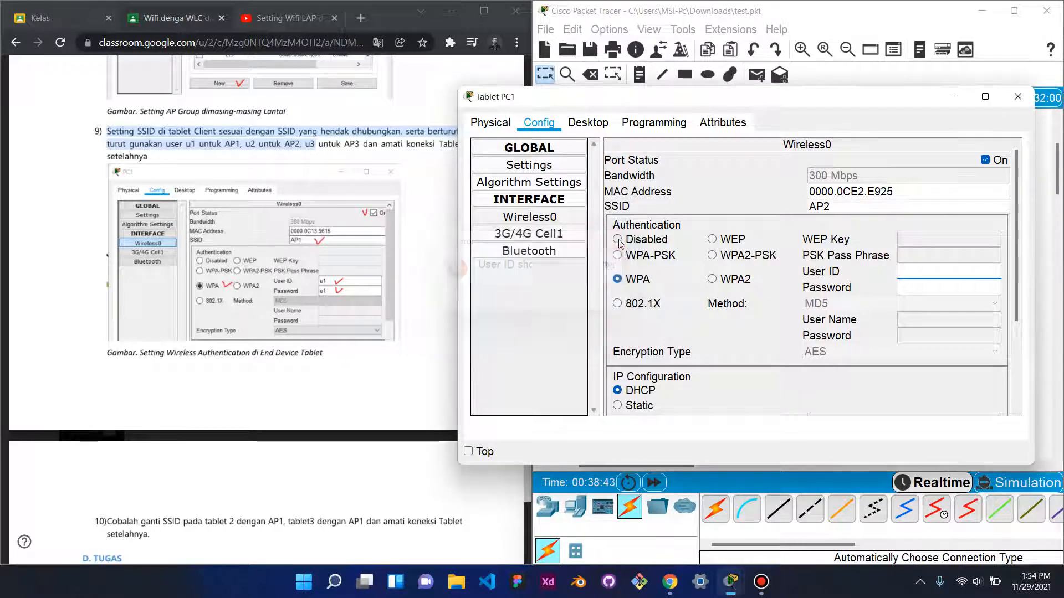
- Enter user ID u1 and its password, change the SSID to AP1, and close the window
{"action": "left_click", "coordinate": [917, 274]}
{"action": "type", "text": "u1"}
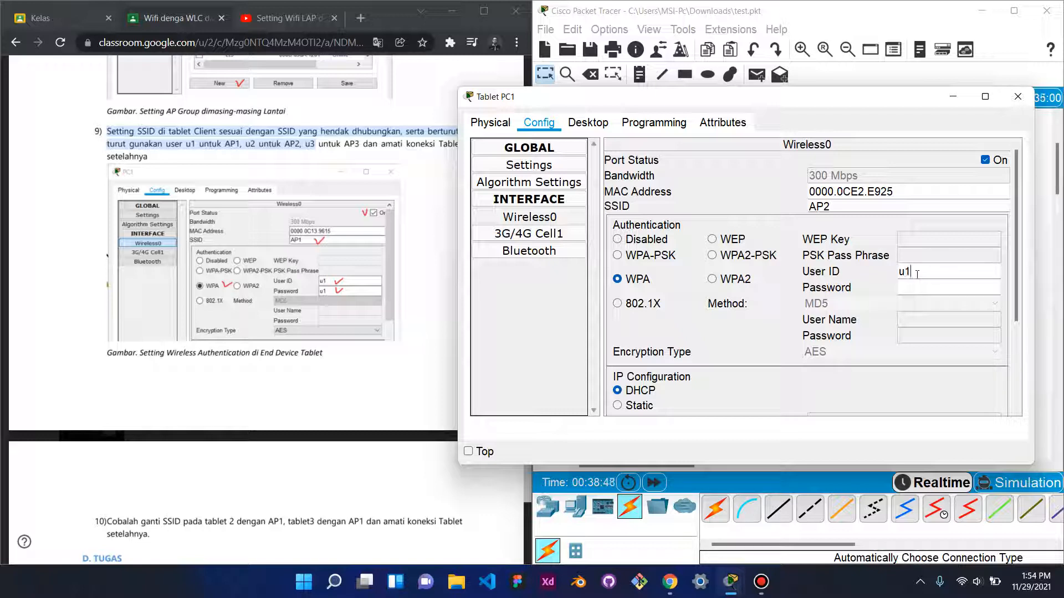
{"action": "left_click", "coordinate": [923, 286]}
{"action": "type", "text": "u"}
{"action": "left_click", "coordinate": [835, 205]}
{"action": "type", "text": "1"}
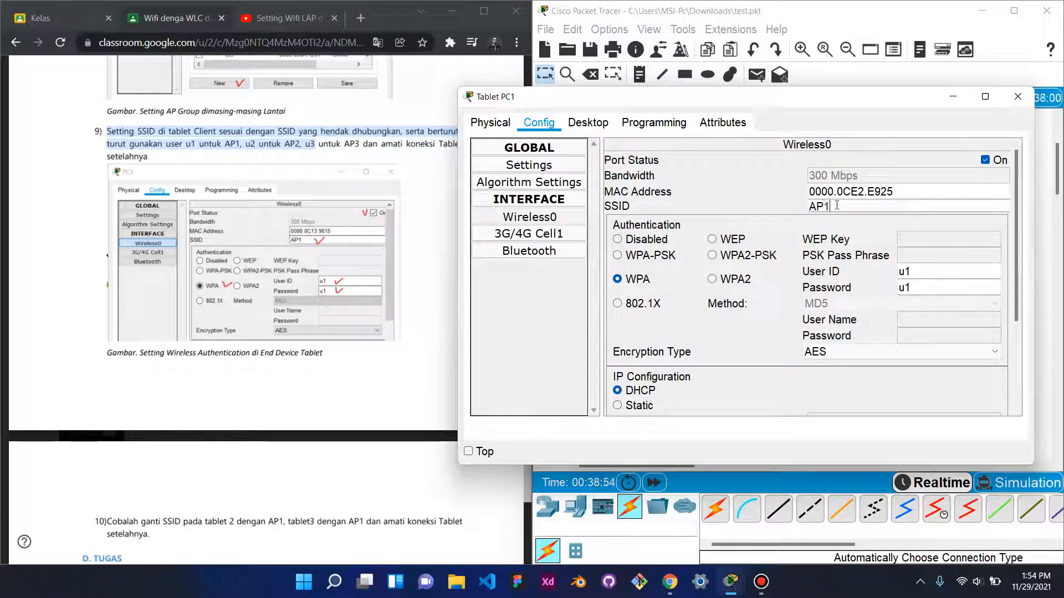
{"action": "left_click", "coordinate": [1018, 98]}
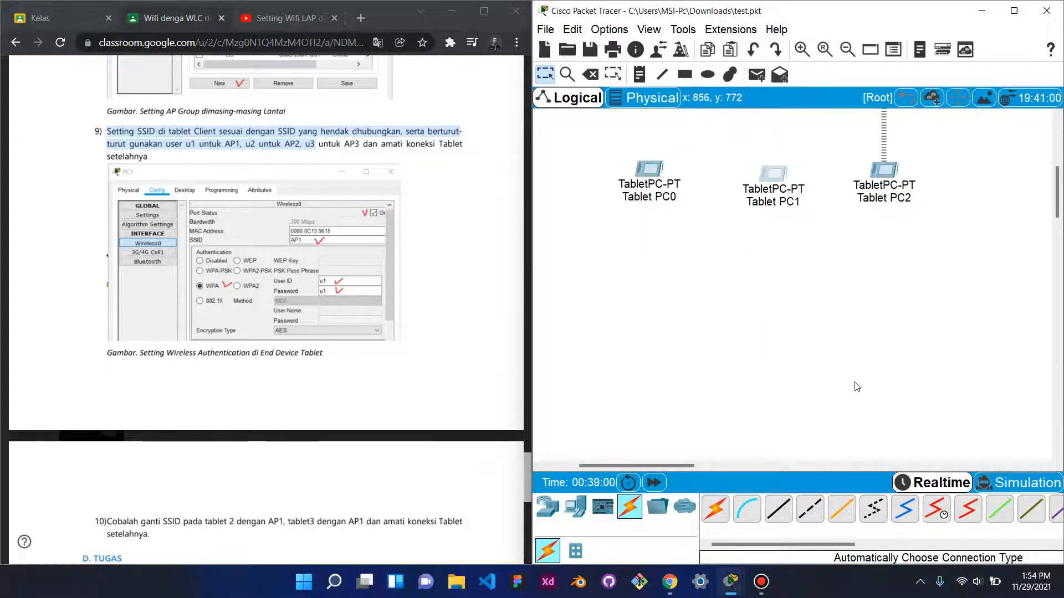
{"action": "scroll", "coordinate": [857, 387], "scroll_direction": "up", "scroll_amount": 3}
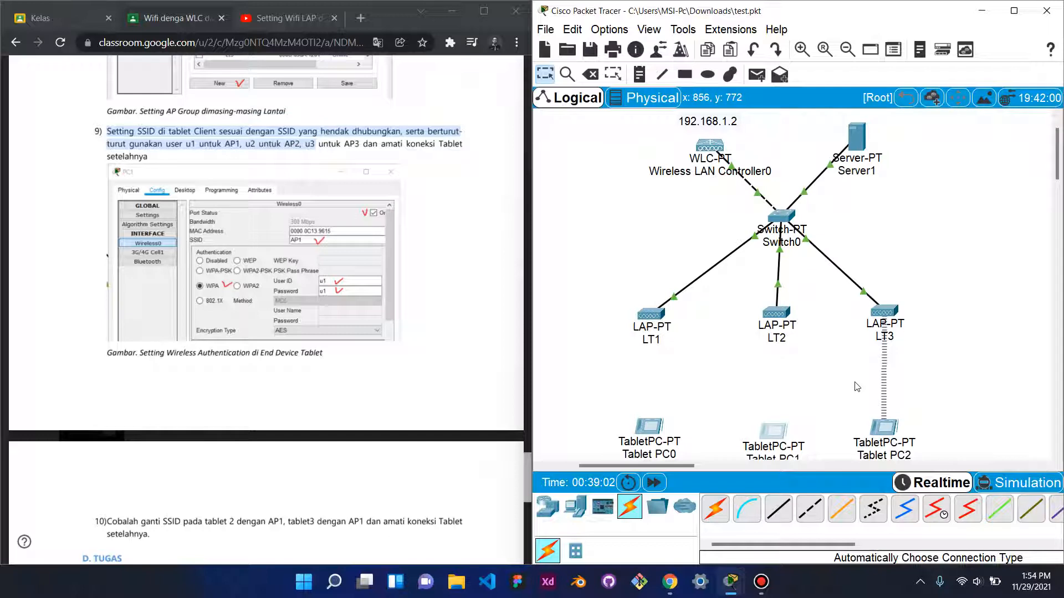
{"action": "scroll", "coordinate": [862, 369], "scroll_direction": "down", "scroll_amount": 3}
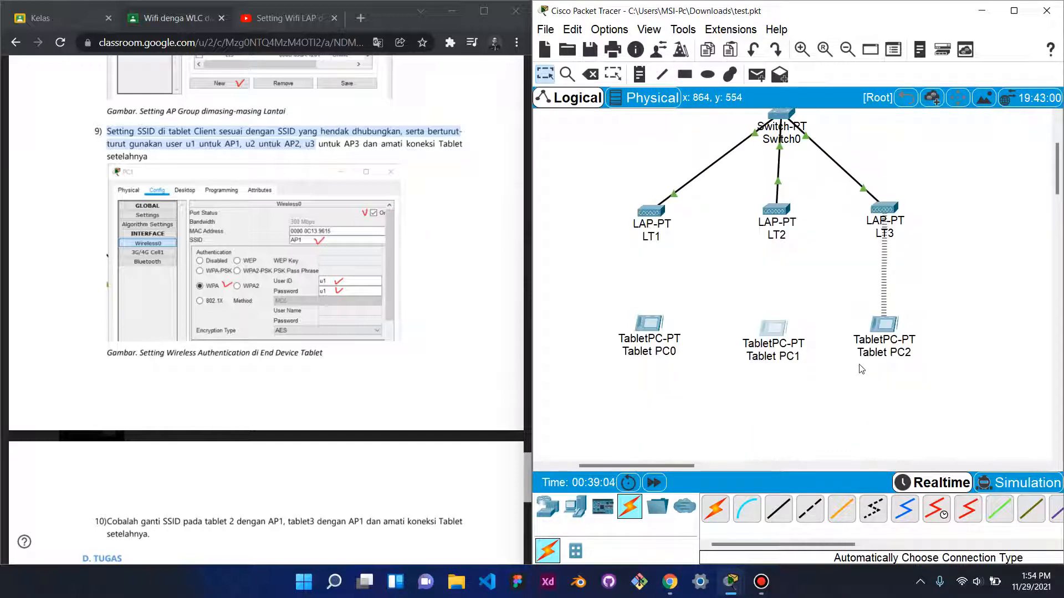
- Clear Tablet PC0's WPA user credentials and switch it to WPA2-PSK with a pass phrase
{"action": "left_click", "coordinate": [643, 324]}
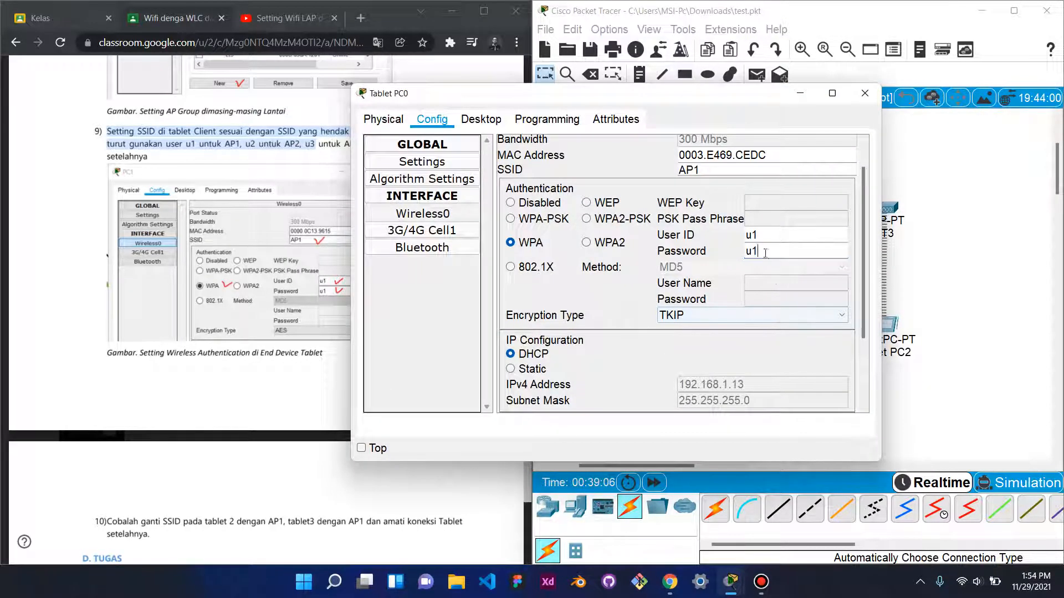
{"action": "left_click", "coordinate": [763, 235]}
{"action": "key", "text": "BackSpace"}
{"action": "key", "text": "BackSpace"}
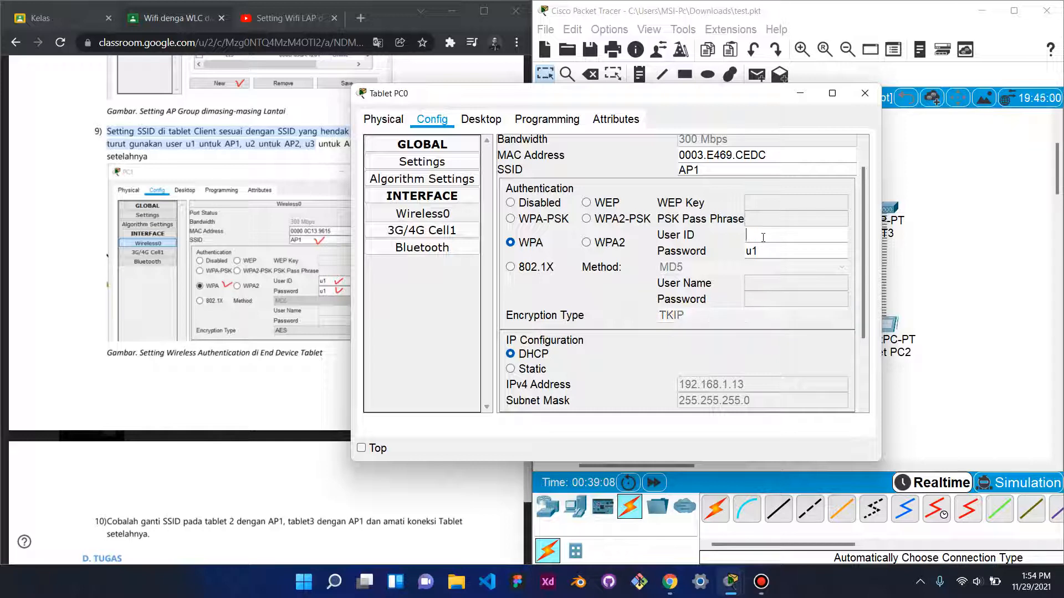
{"action": "left_click", "coordinate": [773, 252]}
{"action": "key", "text": "BackSpace"}
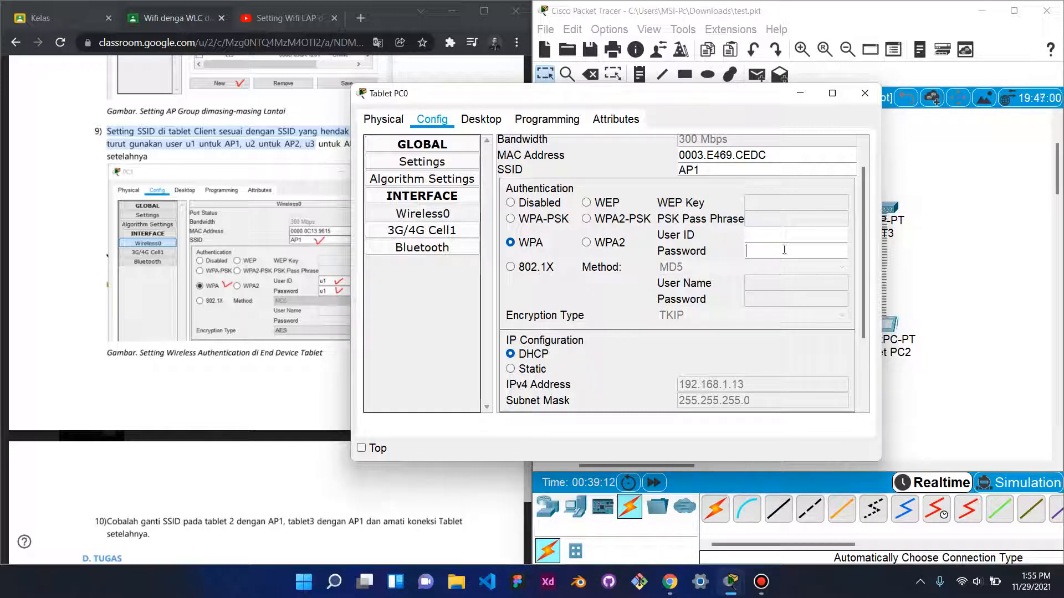
{"action": "left_click", "coordinate": [587, 220]}
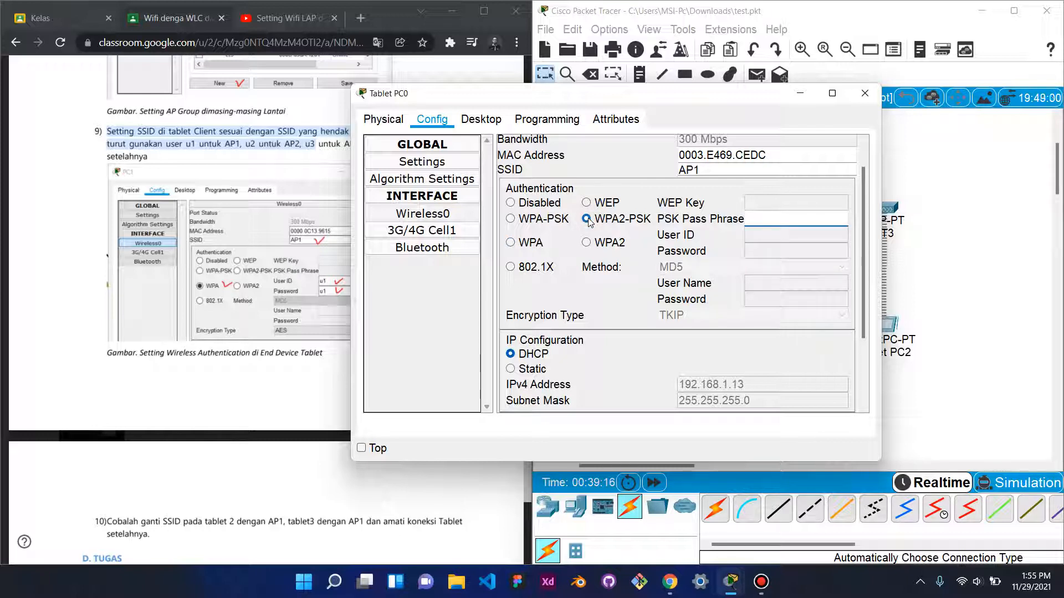
{"action": "left_click", "coordinate": [789, 204]}
{"action": "left_click", "coordinate": [590, 304]}
{"action": "type", "text": "123456789"}
{"action": "left_click", "coordinate": [864, 94]}
{"action": "left_click", "coordinate": [887, 322]}
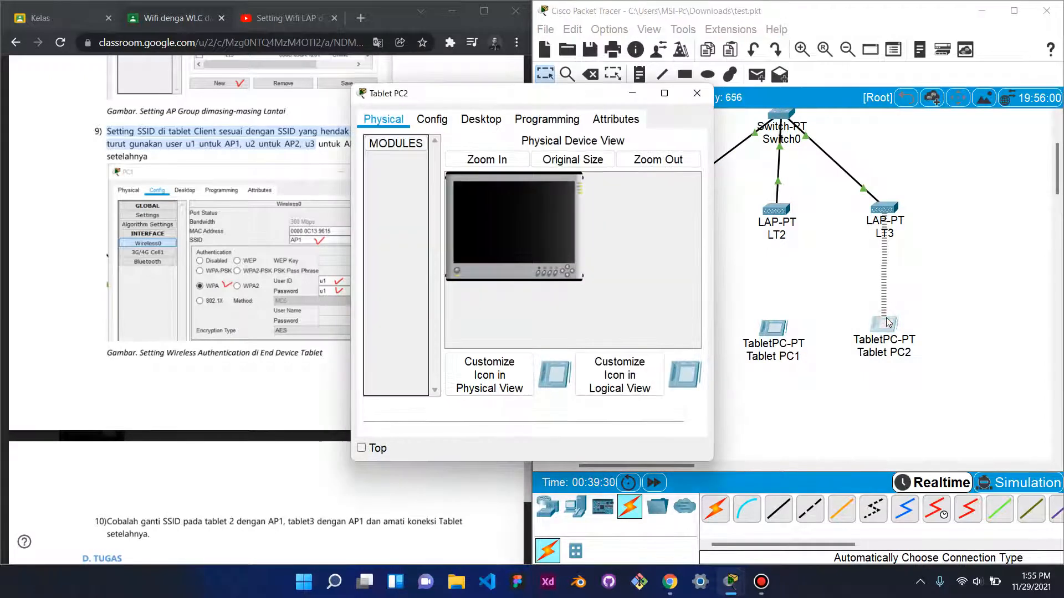
- Inspect Tablet PC2's Wireless0 settings and close its window
{"action": "left_click", "coordinate": [432, 120]}
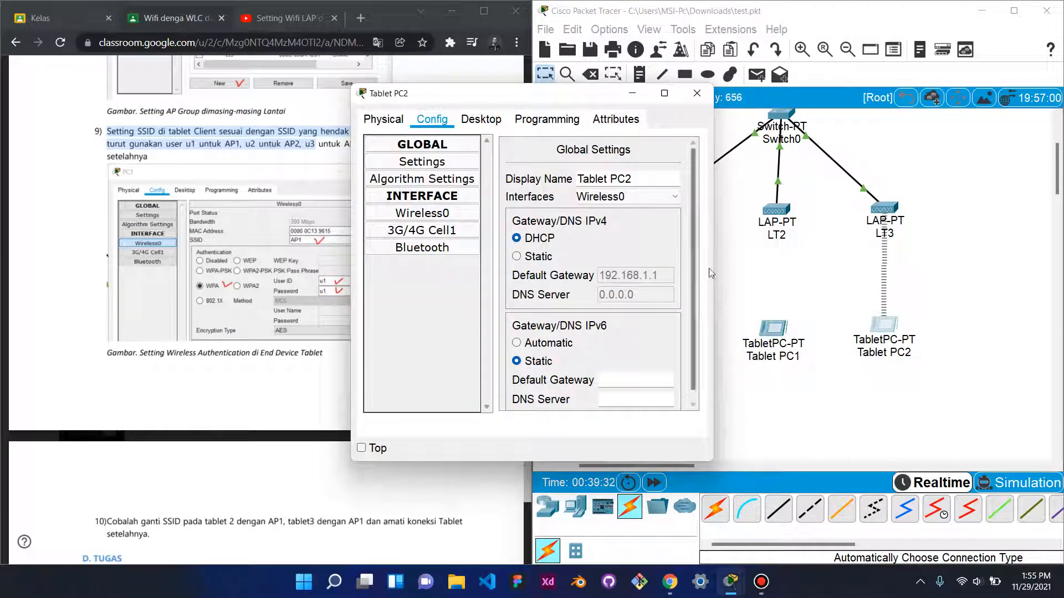
{"action": "left_click_drag", "start_coordinate": [714, 266], "coordinate": [922, 266]}
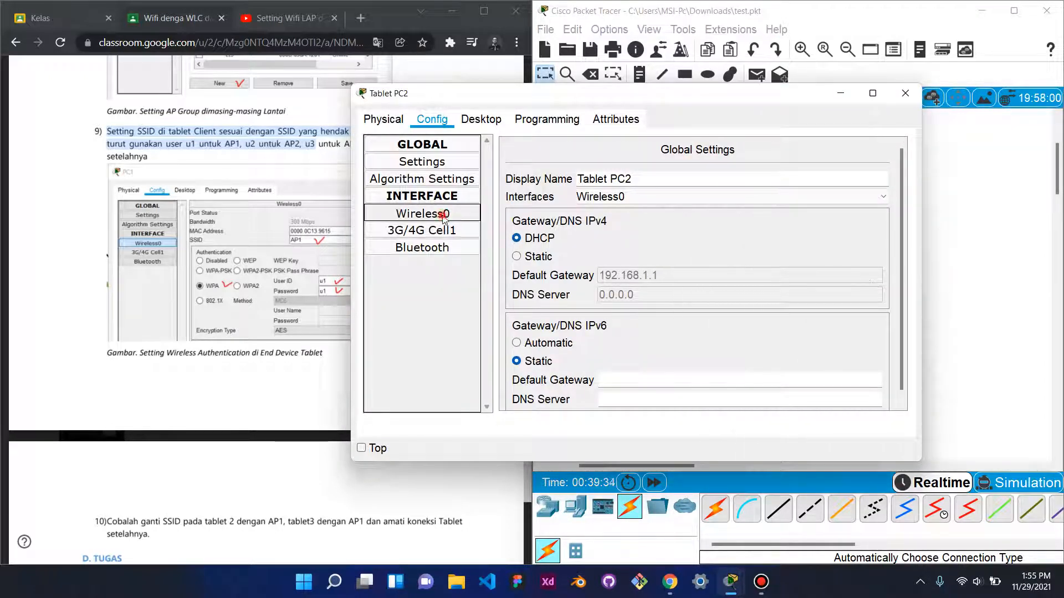
{"action": "left_click", "coordinate": [456, 218]}
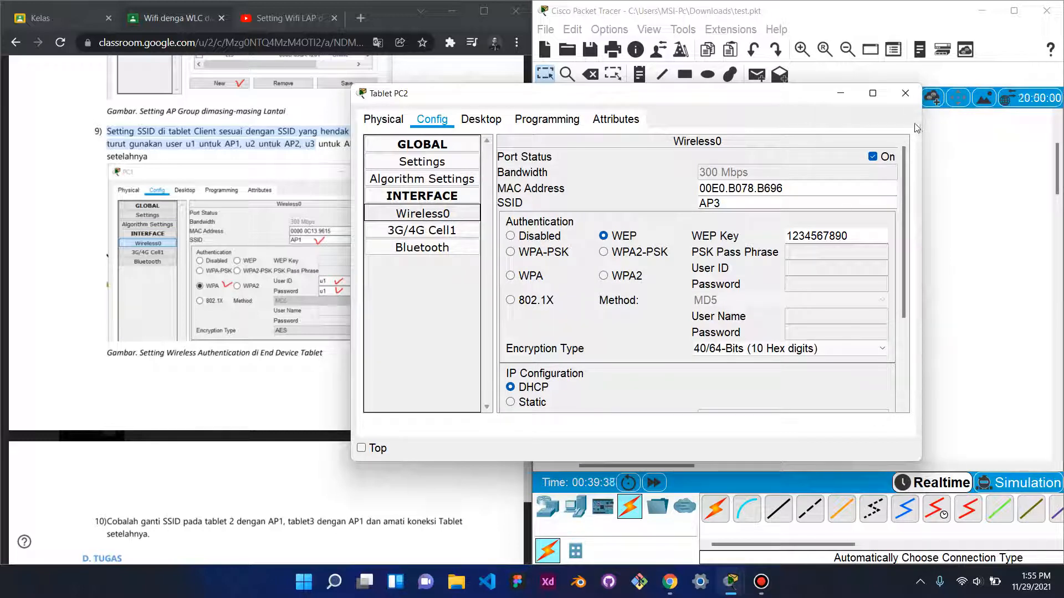
{"action": "left_click", "coordinate": [905, 94]}
- Set Tablet PC0's Wireless0 back to WEP with a 10-digit key and close it
{"action": "left_click", "coordinate": [650, 329]}
{"action": "left_click_drag", "start_coordinate": [708, 264], "coordinate": [978, 258]}
{"action": "left_click", "coordinate": [440, 212]}
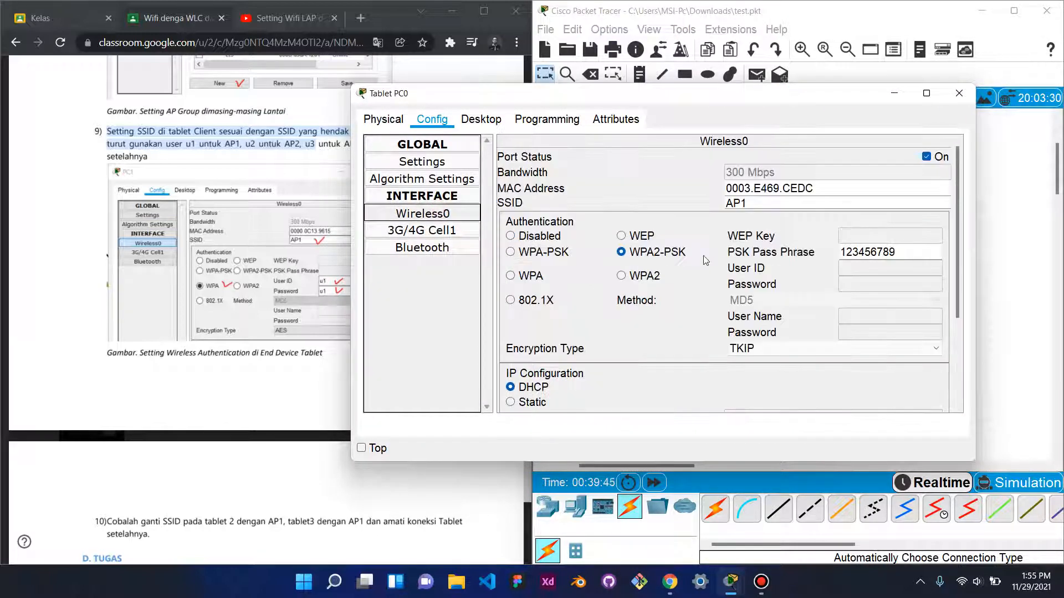
{"action": "left_click", "coordinate": [621, 235]}
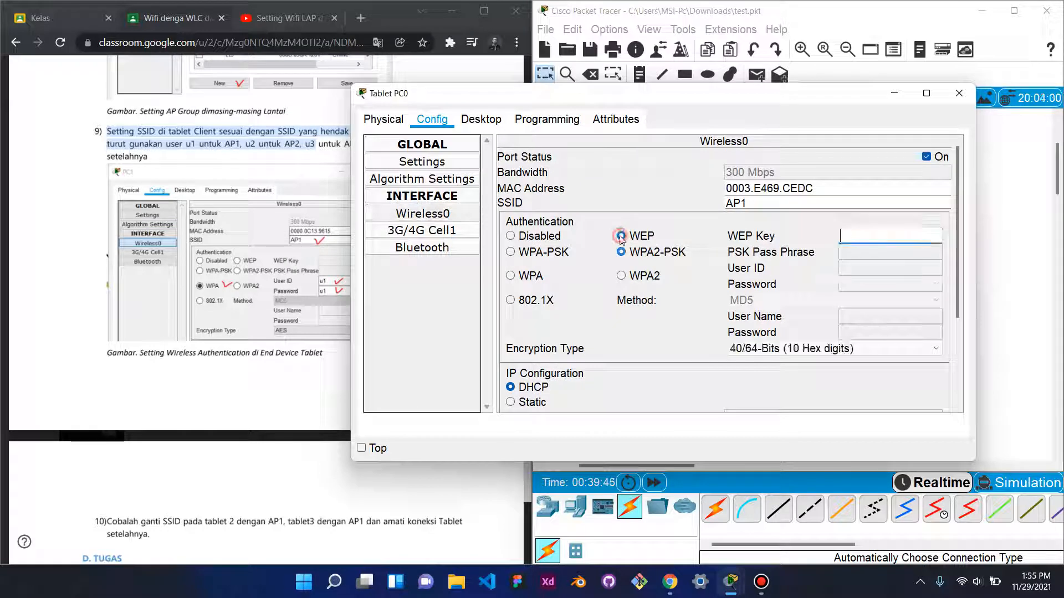
{"action": "left_click", "coordinate": [912, 235]}
{"action": "type", "text": "1234567890"}
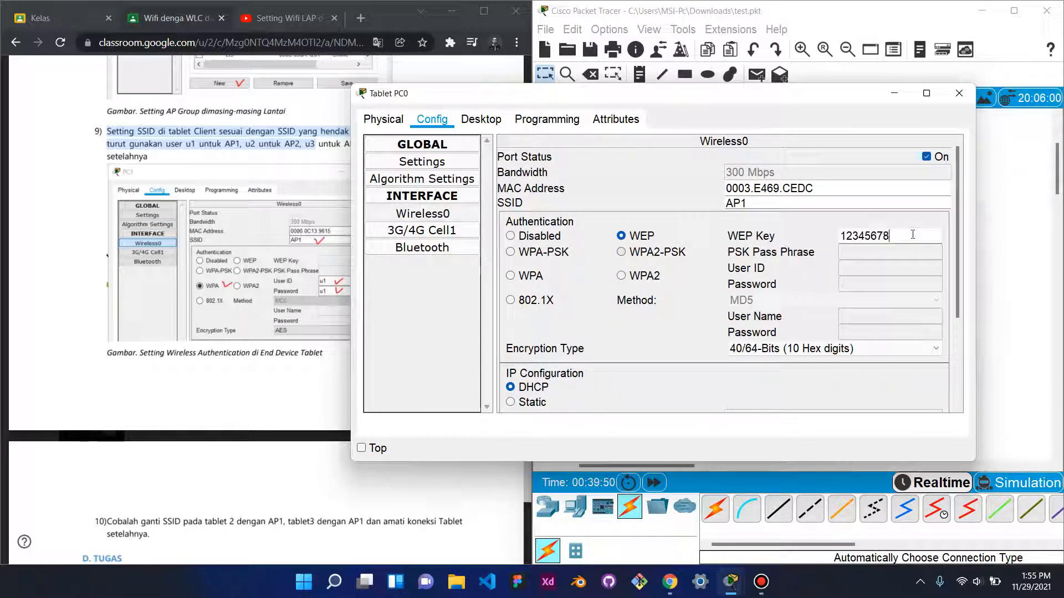
{"action": "left_click", "coordinate": [959, 93]}
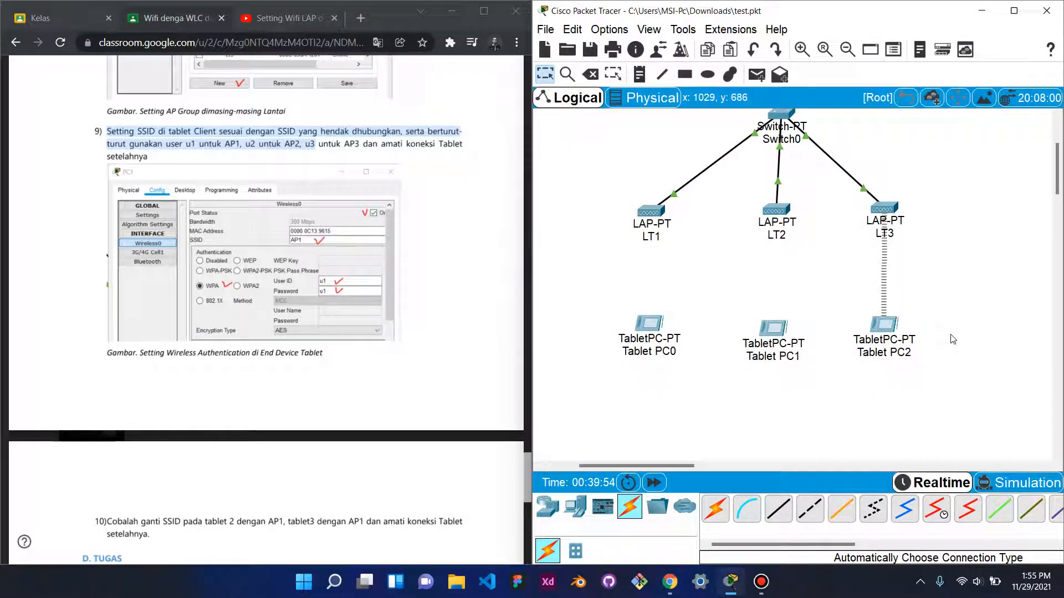
- Check Tablet PC1's Wireless0 settings (SSID AP1, WPA, AES encryption), then close its window
{"action": "left_click", "coordinate": [781, 327]}
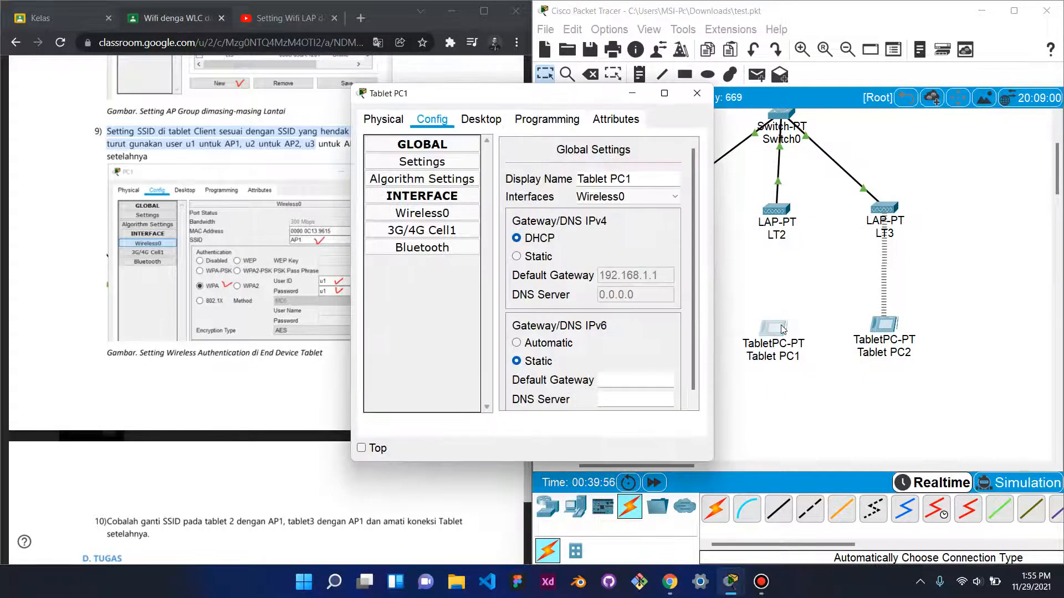
{"action": "left_click_drag", "start_coordinate": [713, 296], "coordinate": [1039, 291]}
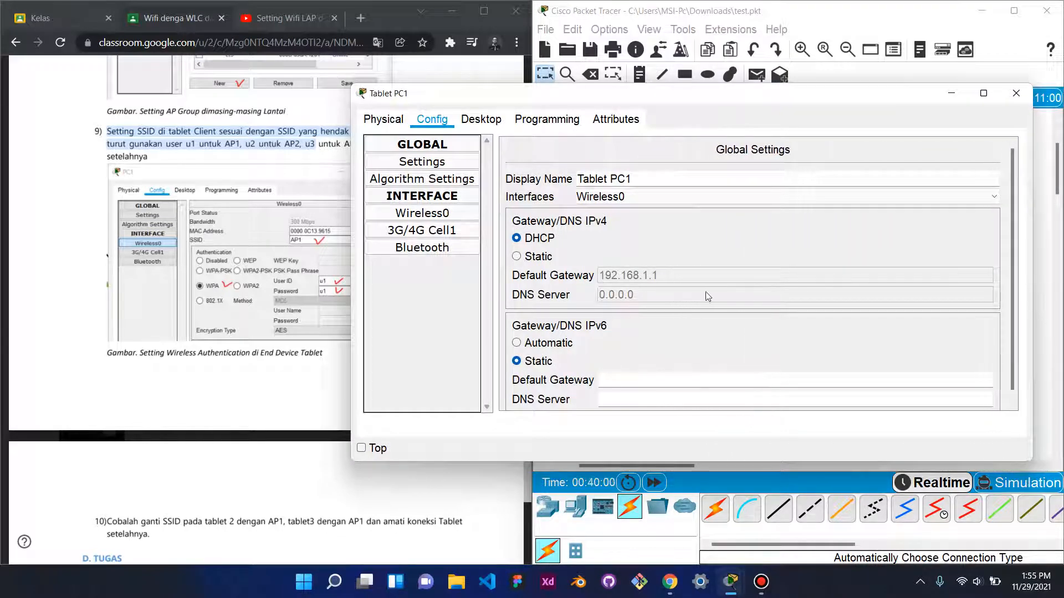
{"action": "left_click", "coordinate": [460, 213]}
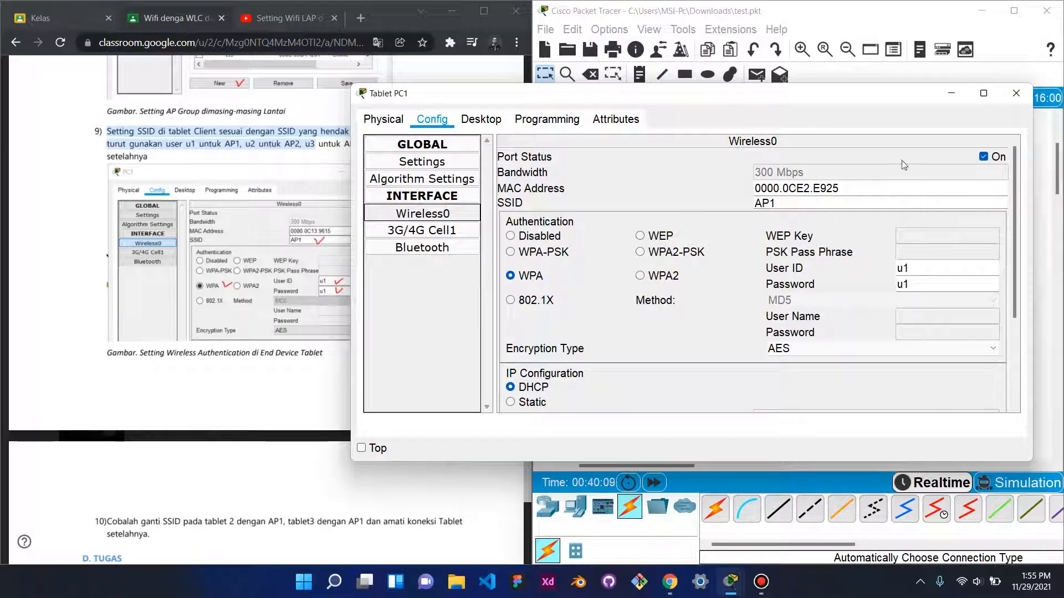
{"action": "left_click", "coordinate": [1015, 100]}
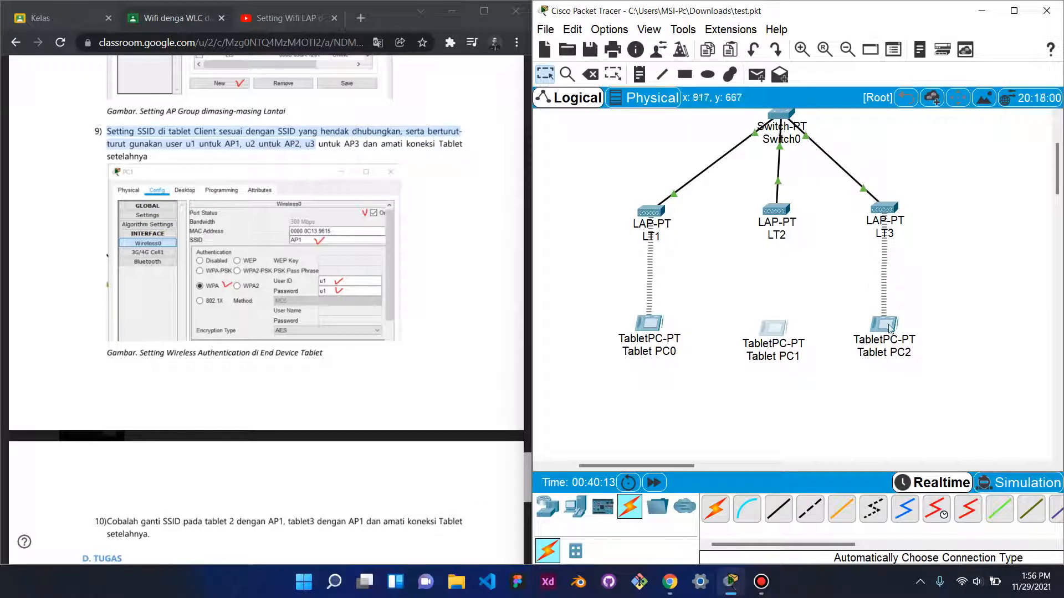
- Configure Tablet PC2's Wireless0 for WPA with the third RADIUS user's ID and password on SSID AP1
{"action": "left_click", "coordinate": [888, 326]}
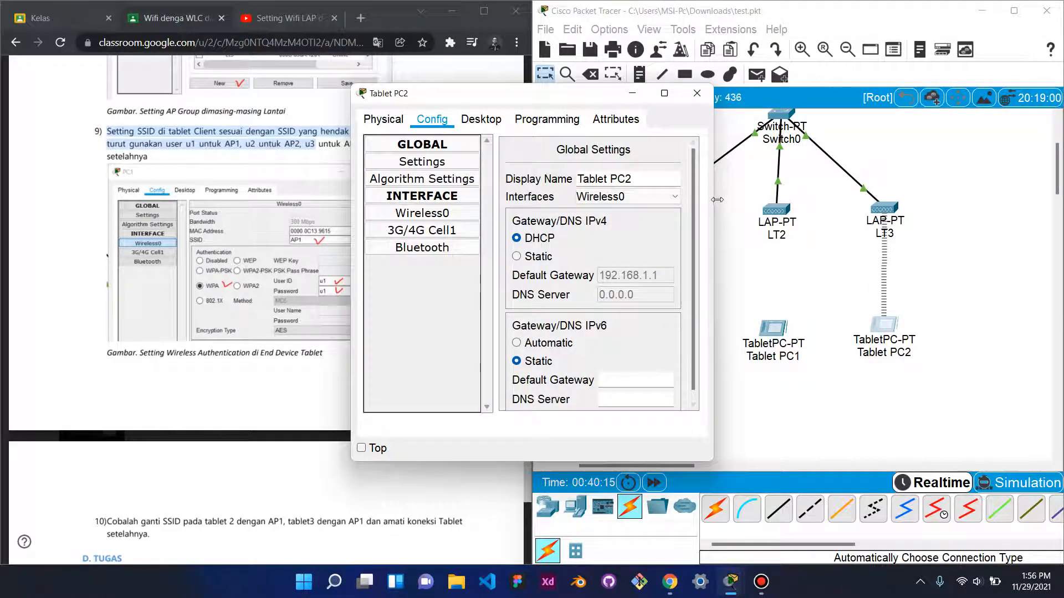
{"action": "left_click_drag", "start_coordinate": [717, 199], "coordinate": [991, 215]}
{"action": "left_click", "coordinate": [422, 214]}
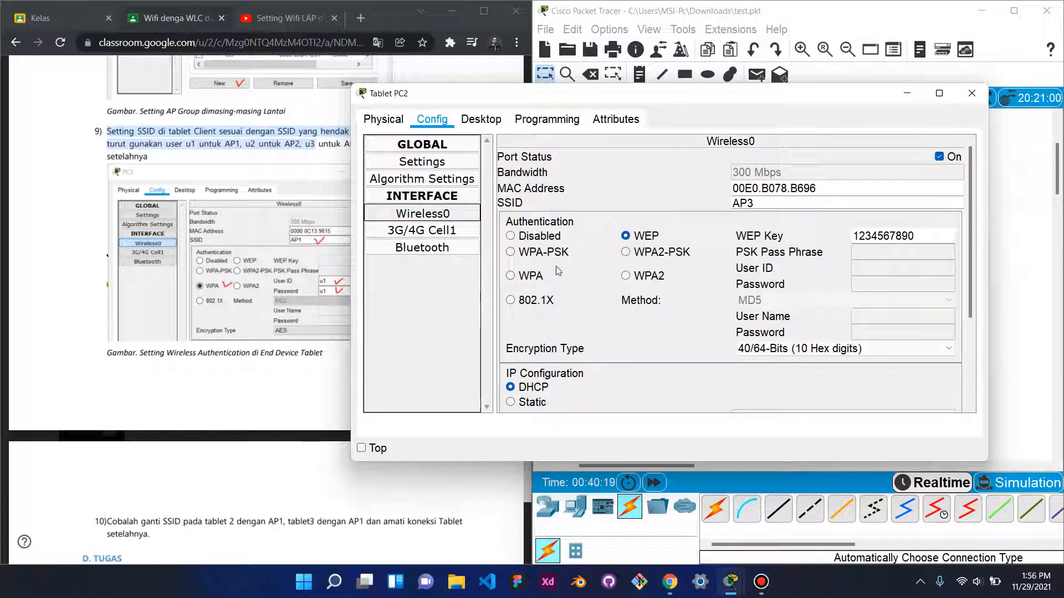
{"action": "left_click", "coordinate": [510, 276]}
{"action": "left_click", "coordinate": [850, 270]}
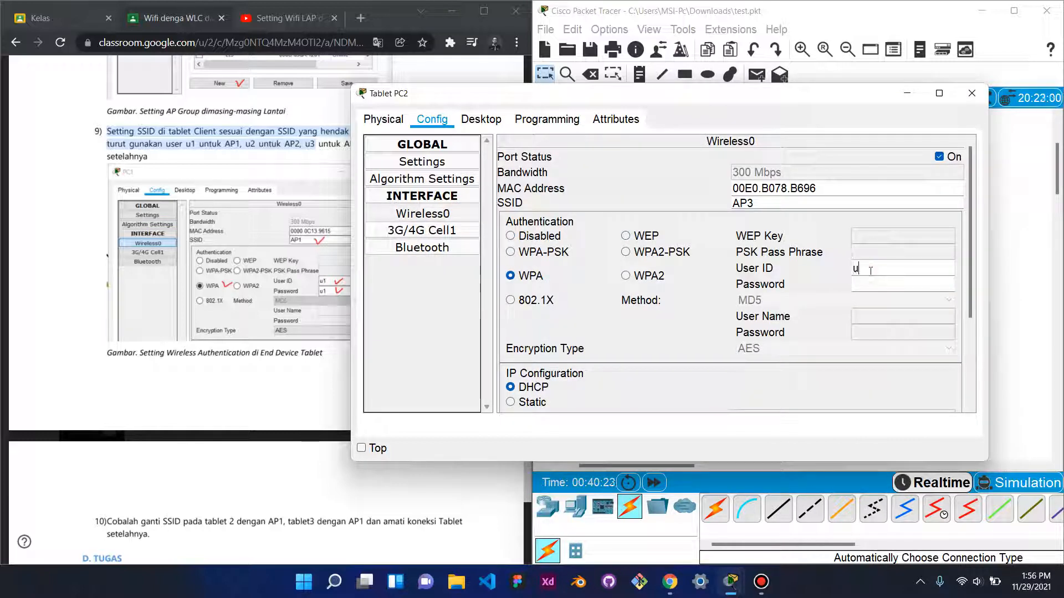
{"action": "left_click", "coordinate": [871, 287]}
{"action": "type", "text": "u3"}
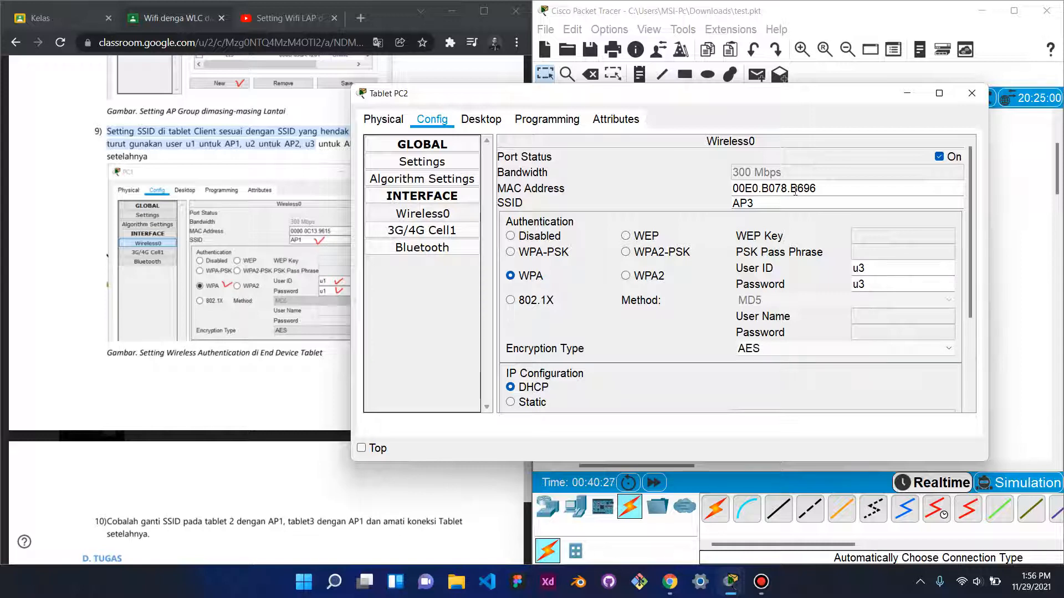
{"action": "left_click", "coordinate": [772, 204]}
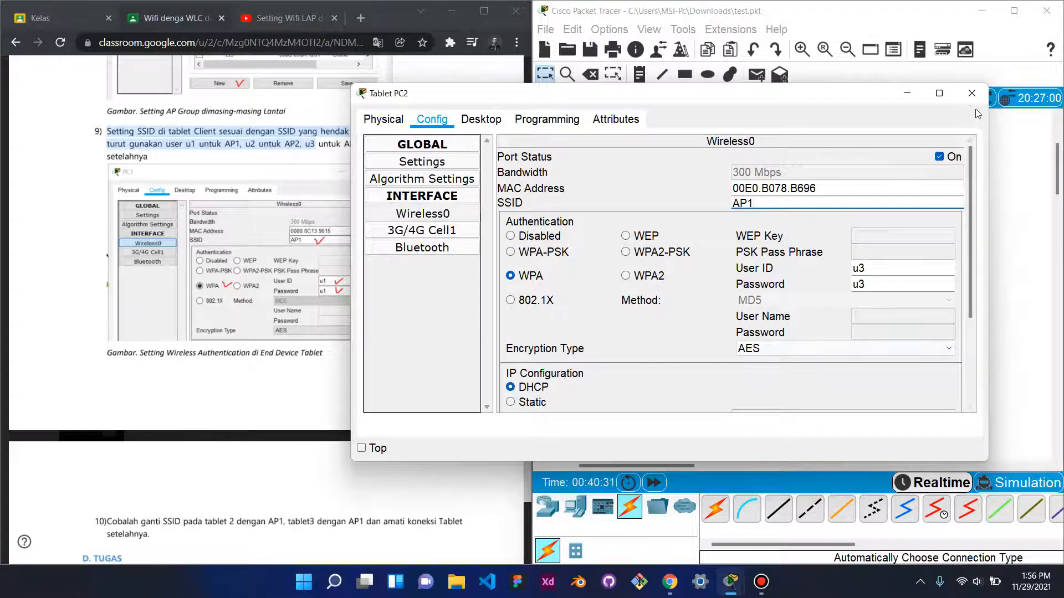
{"action": "left_click", "coordinate": [971, 95]}
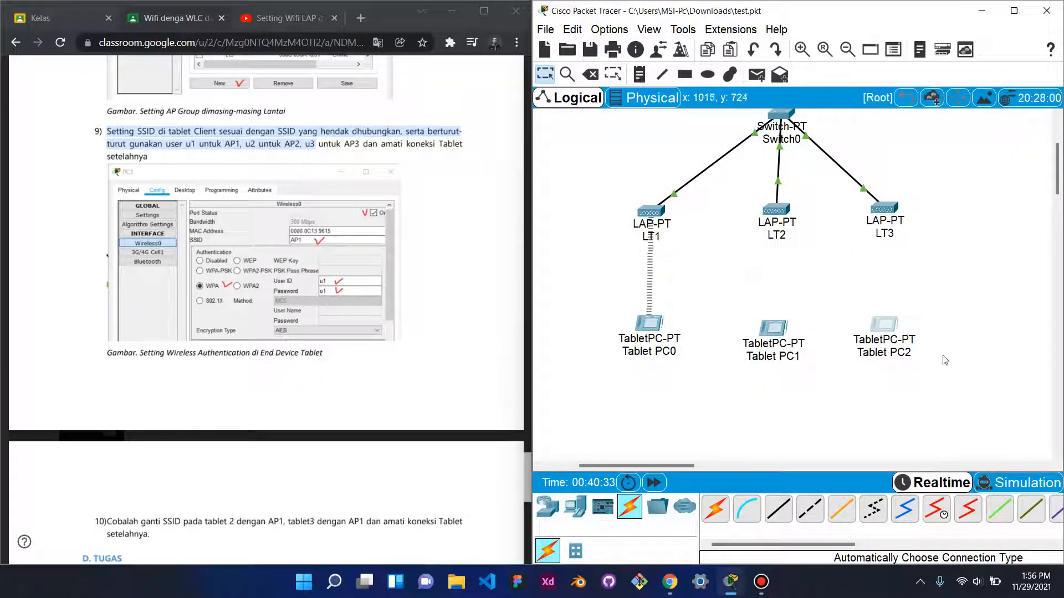
{"action": "left_click", "coordinate": [649, 324]}
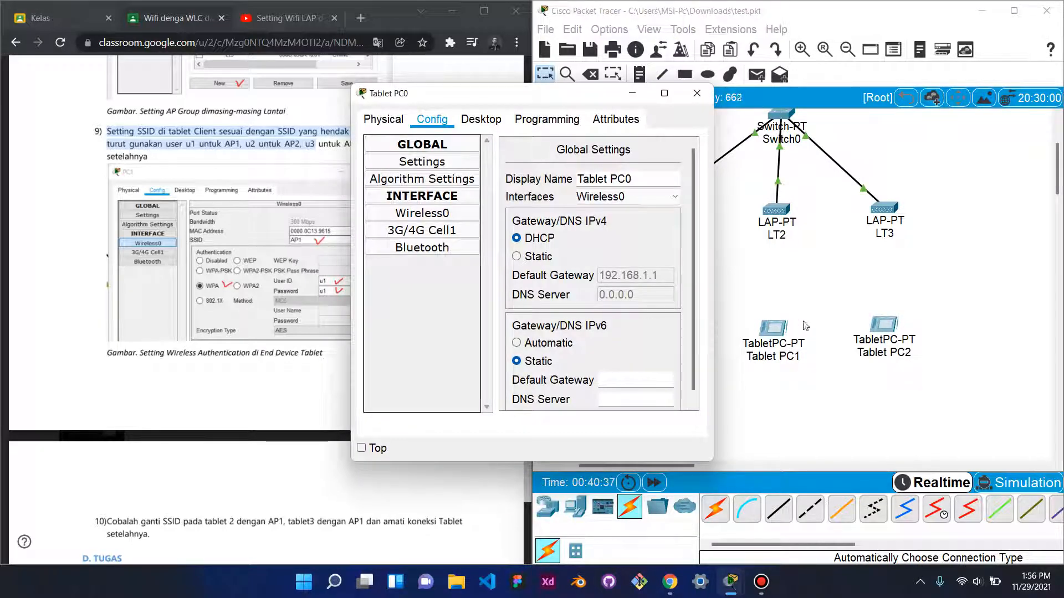
{"action": "left_click", "coordinate": [942, 286]}
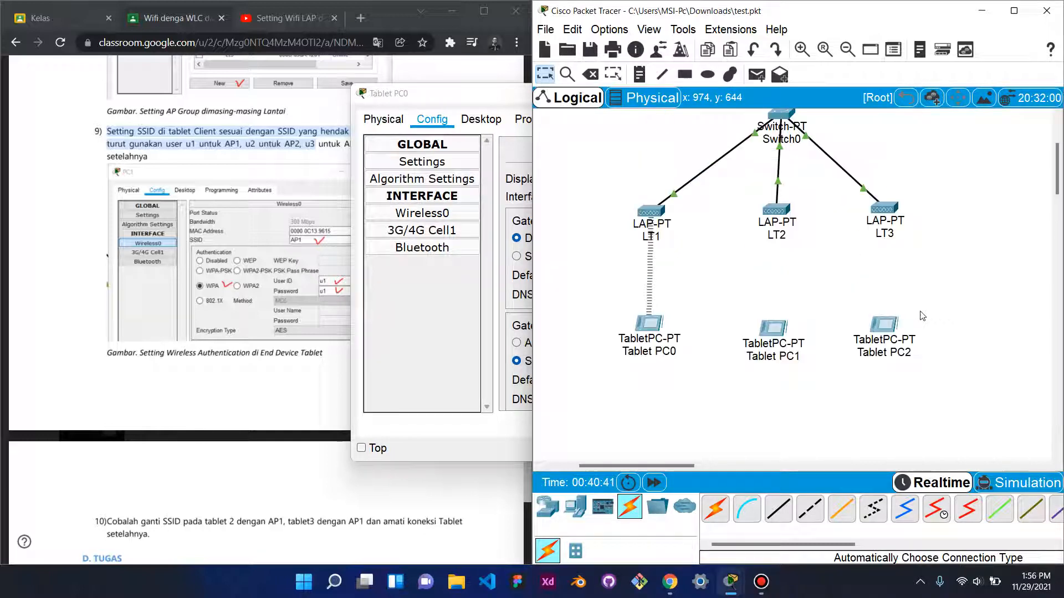
{"action": "left_click", "coordinate": [388, 309]}
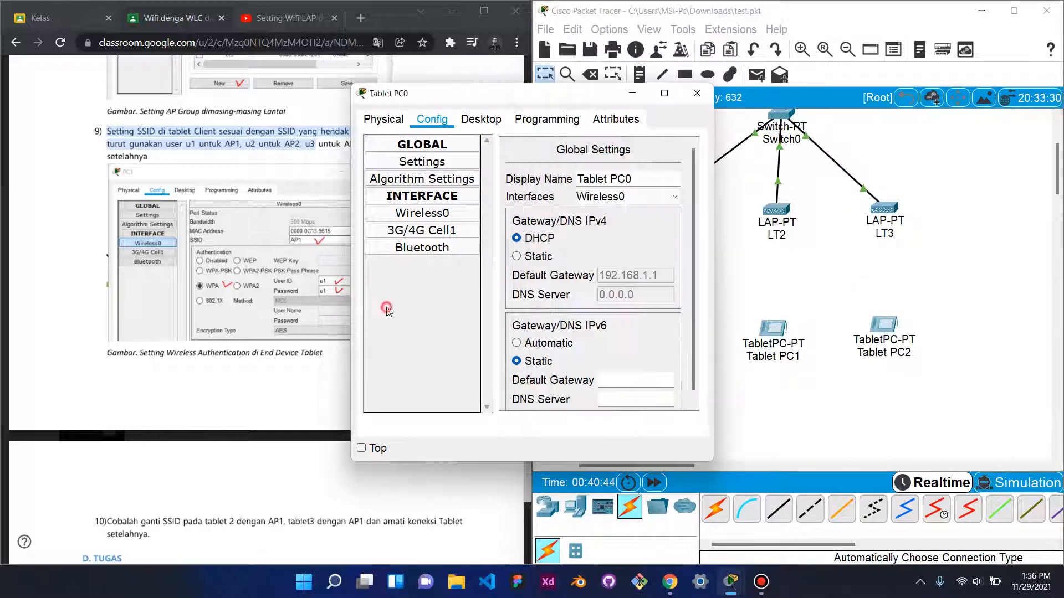
{"action": "left_click", "coordinate": [632, 93]}
{"action": "scroll", "coordinate": [396, 321], "scroll_direction": "down", "scroll_amount": 4}
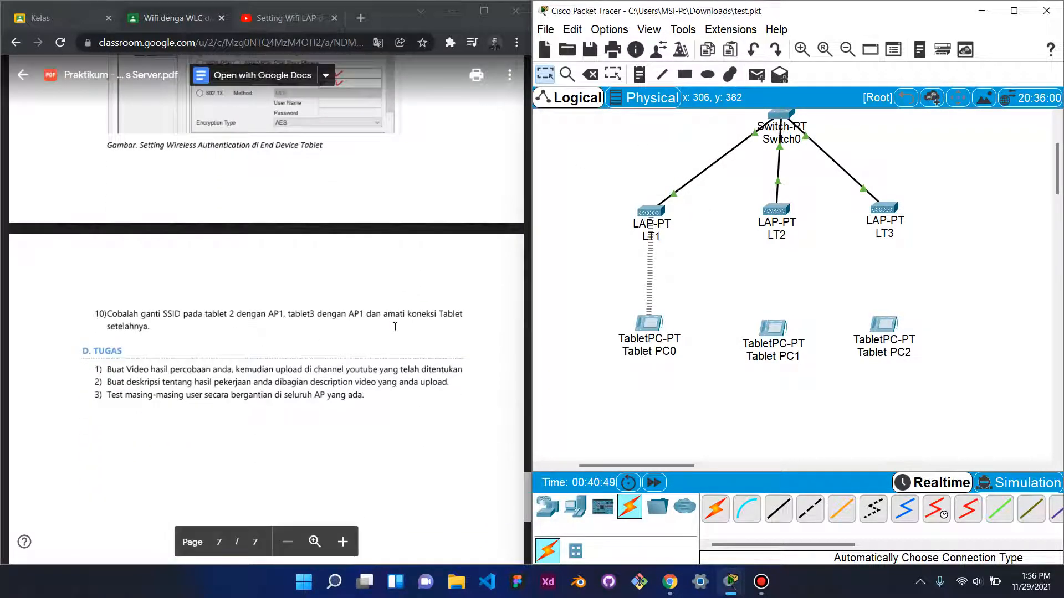
{"action": "scroll", "coordinate": [391, 329], "scroll_direction": "up", "scroll_amount": 4}
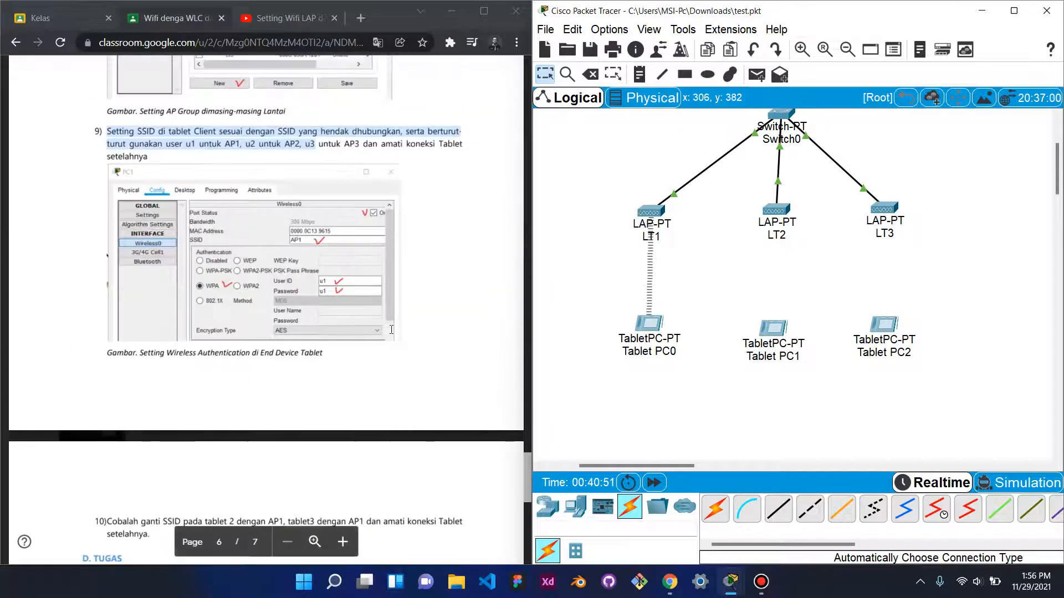
{"action": "scroll", "coordinate": [386, 325], "scroll_direction": "down", "scroll_amount": 4}
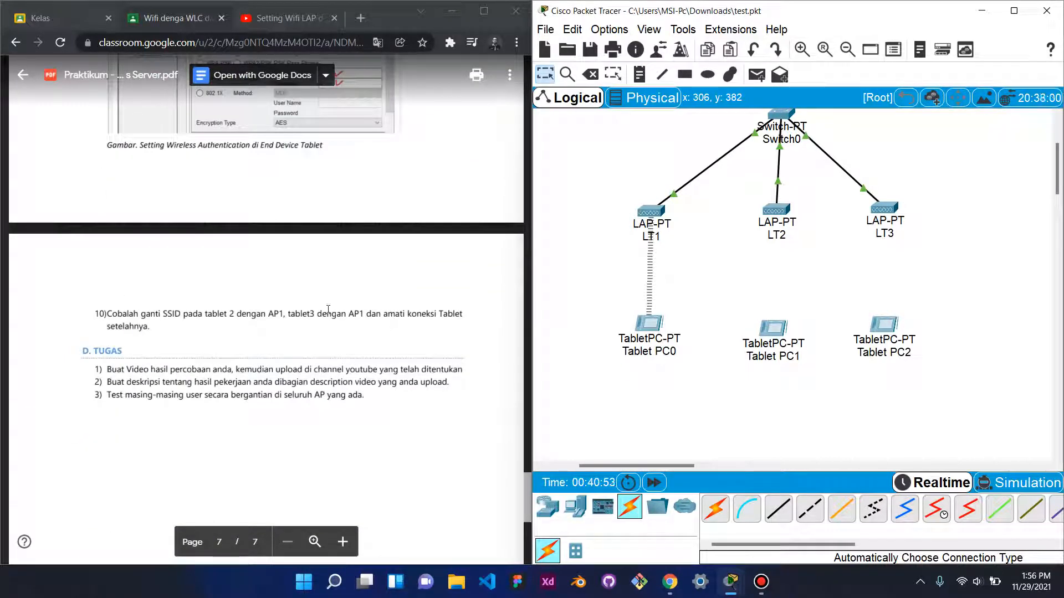
{"action": "scroll", "coordinate": [311, 315], "scroll_direction": "up", "scroll_amount": 5}
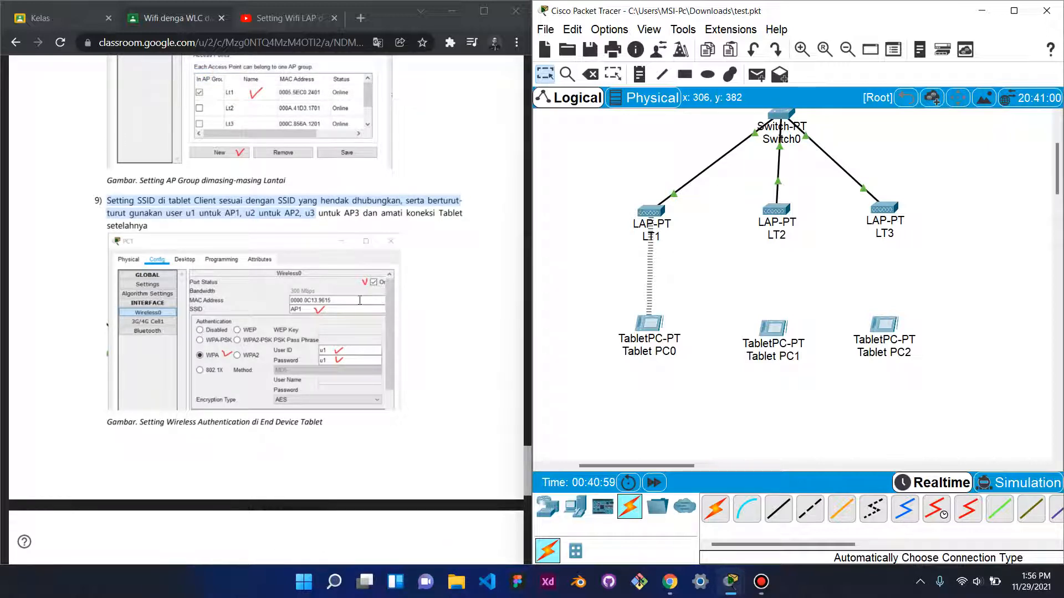
- Replace Tablet PC1's Wireless0 user ID and password with the second RADIUS user's credentials
{"action": "left_click", "coordinate": [767, 329]}
{"action": "left_click_drag", "start_coordinate": [714, 275], "coordinate": [897, 275]}
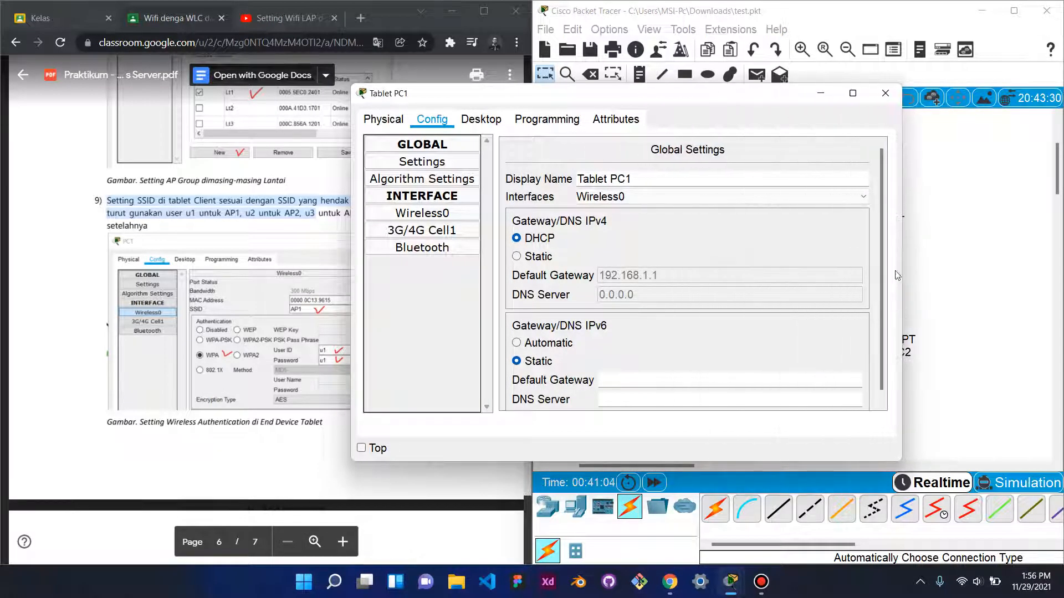
{"action": "left_click", "coordinate": [449, 215]}
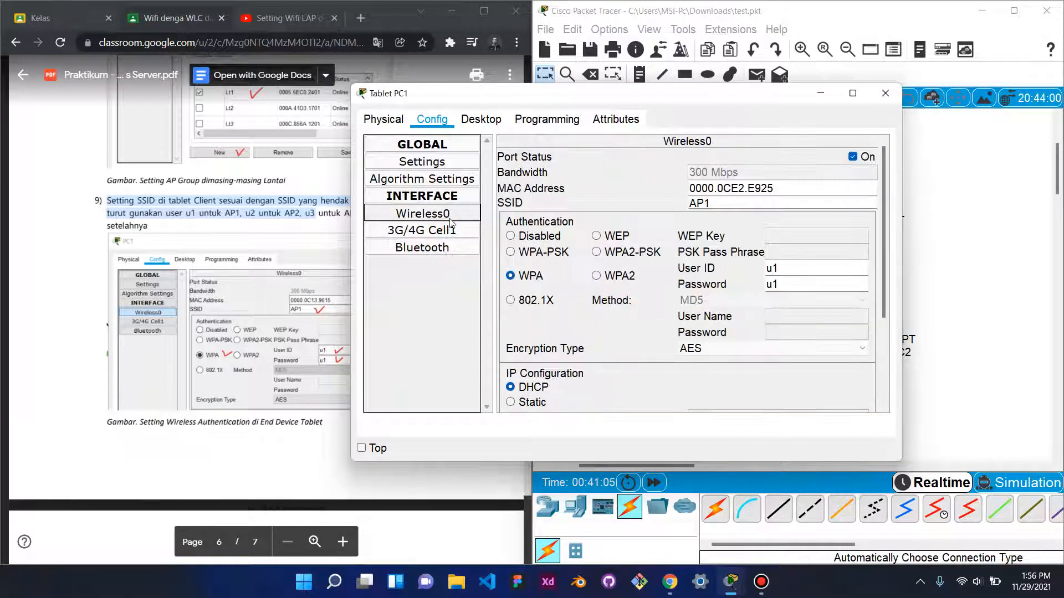
{"action": "left_click", "coordinate": [789, 270]}
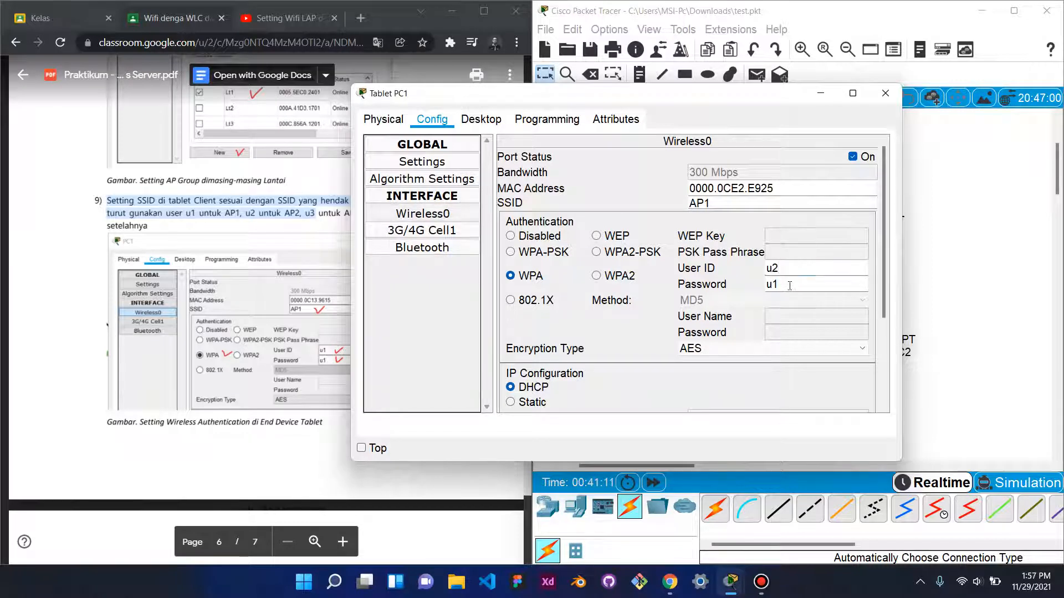
{"action": "key", "text": "BackSpace"}
- Review Tablet PC1's updated wireless settings and close its window
{"action": "scroll", "coordinate": [224, 298], "scroll_direction": "down", "scroll_amount": 5}
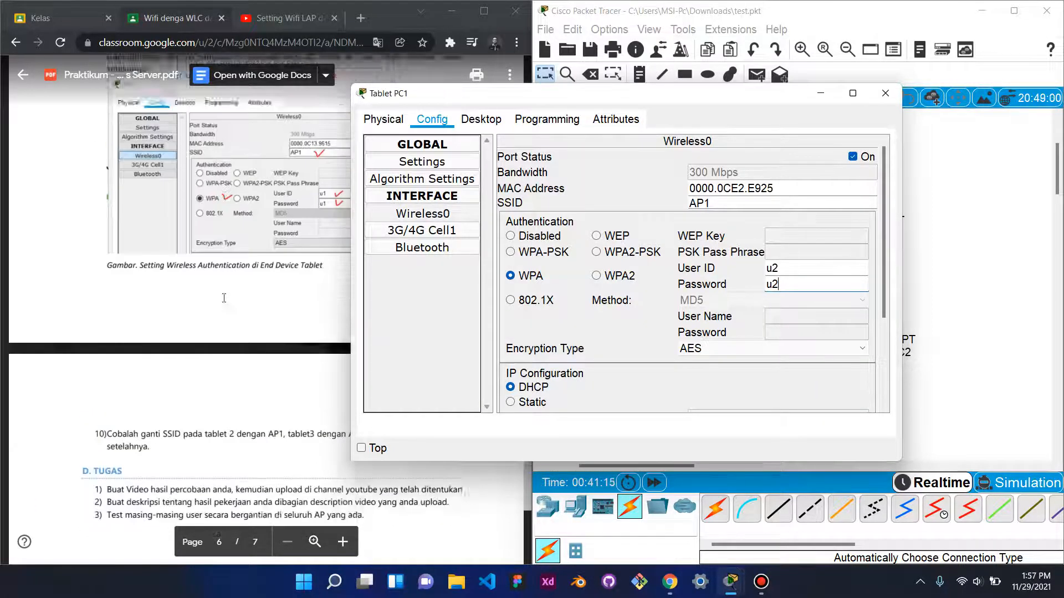
{"action": "scroll", "coordinate": [224, 298], "scroll_direction": "up", "scroll_amount": 5}
{"action": "scroll", "coordinate": [224, 298], "scroll_direction": "down", "scroll_amount": 6}
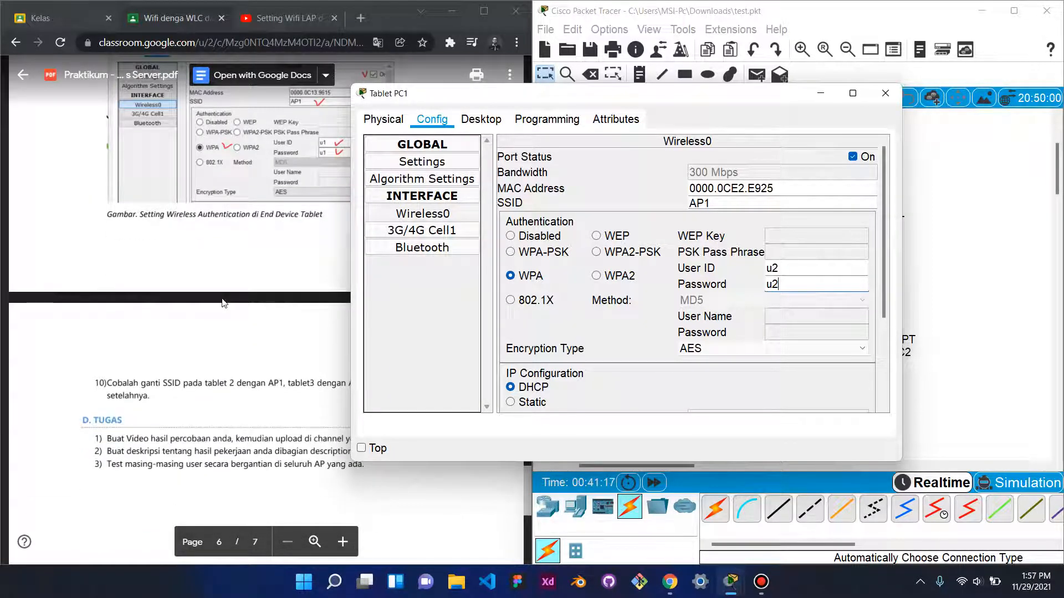
{"action": "scroll", "coordinate": [223, 303], "scroll_direction": "up", "scroll_amount": 2}
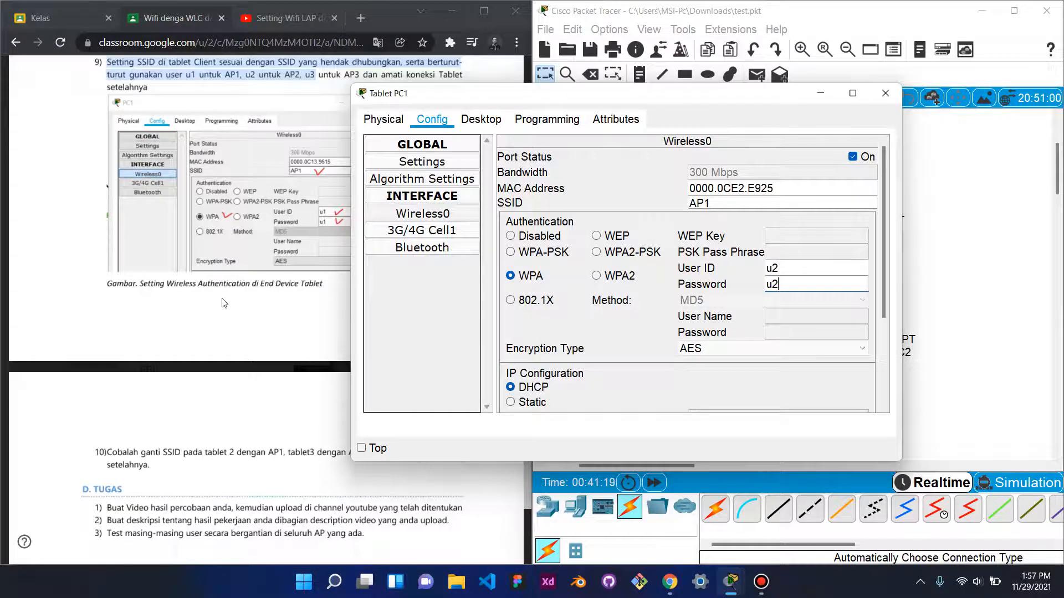
{"action": "scroll", "coordinate": [223, 303], "scroll_direction": "up", "scroll_amount": 2}
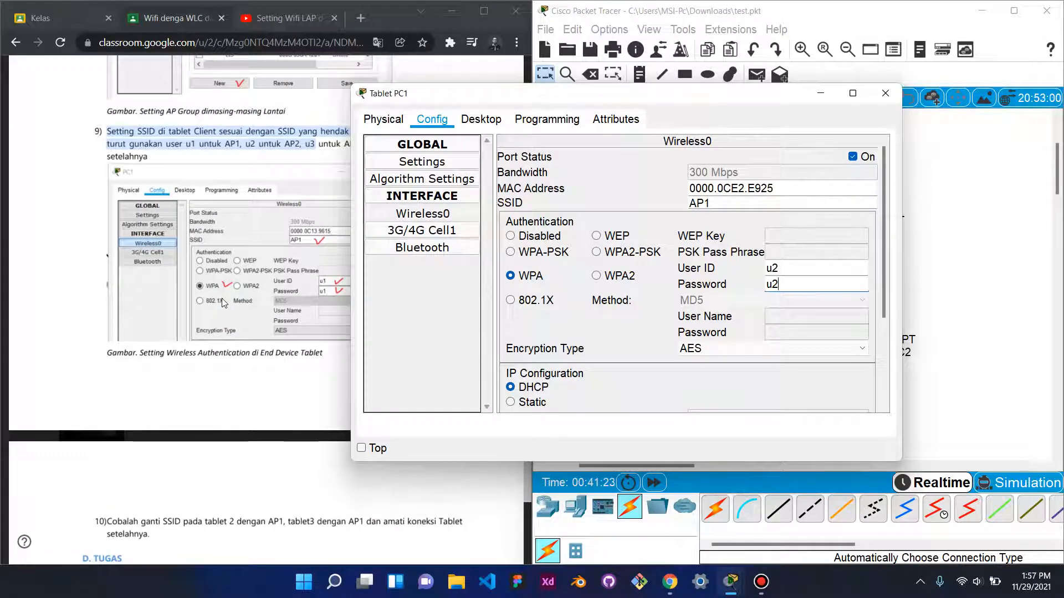
{"action": "scroll", "coordinate": [224, 303], "scroll_direction": "up", "scroll_amount": 6}
{"action": "scroll", "coordinate": [224, 303], "scroll_direction": "up", "scroll_amount": 6}
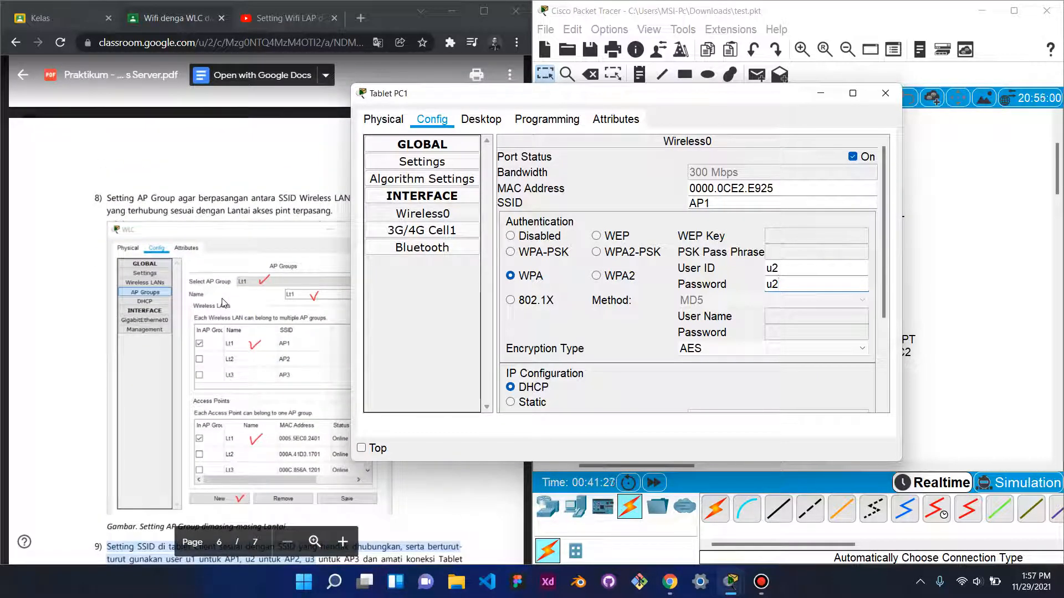
{"action": "scroll", "coordinate": [224, 303], "scroll_direction": "down", "scroll_amount": 2}
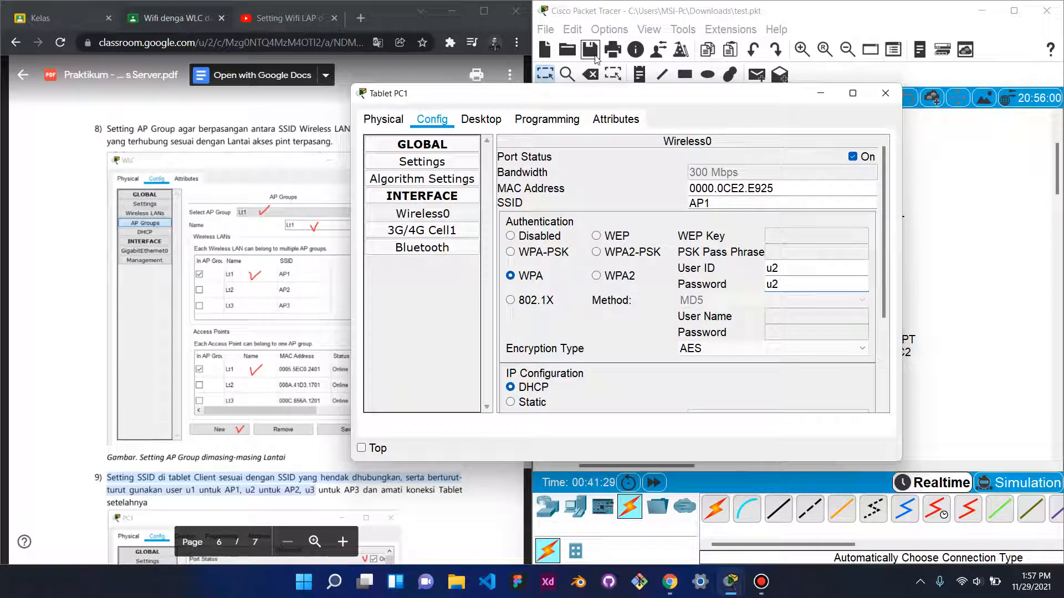
{"action": "left_click_drag", "start_coordinate": [598, 95], "coordinate": [735, 89]}
{"action": "scroll", "coordinate": [266, 275], "scroll_direction": "down", "scroll_amount": 8}
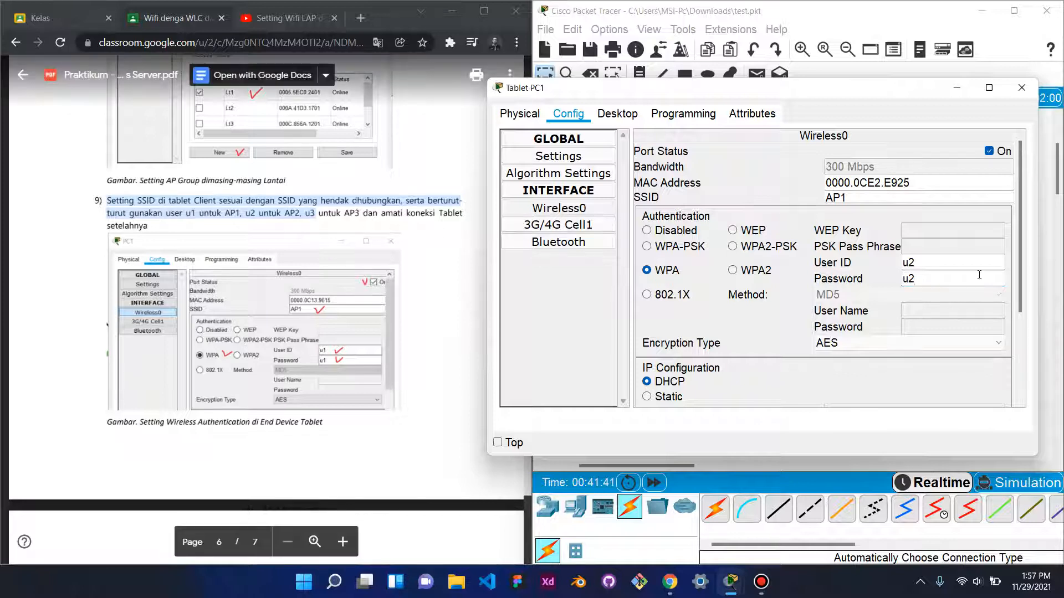
{"action": "left_click", "coordinate": [1019, 89]}
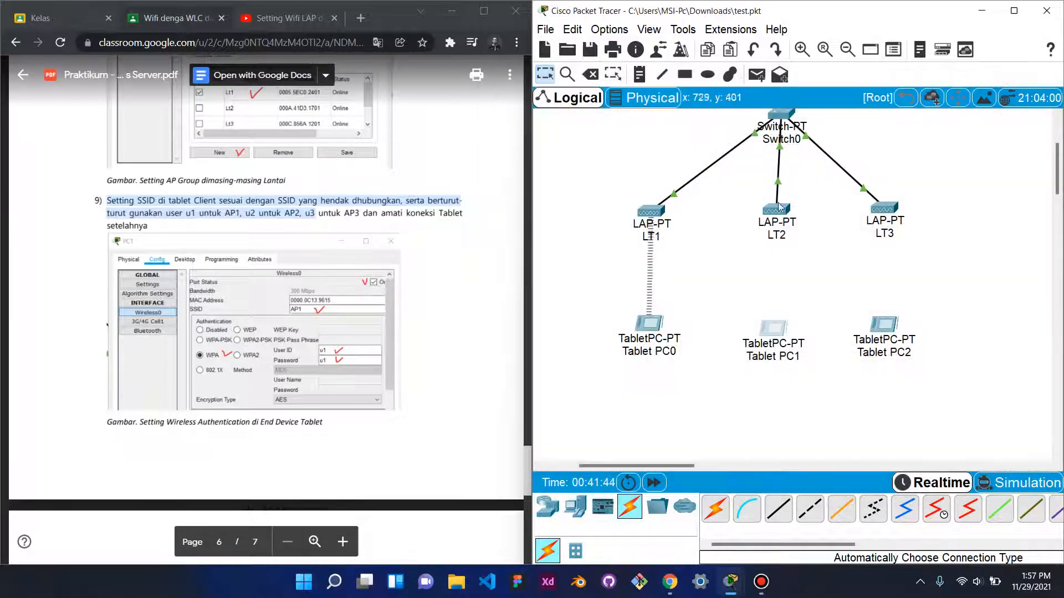
{"action": "left_click", "coordinate": [873, 329]}
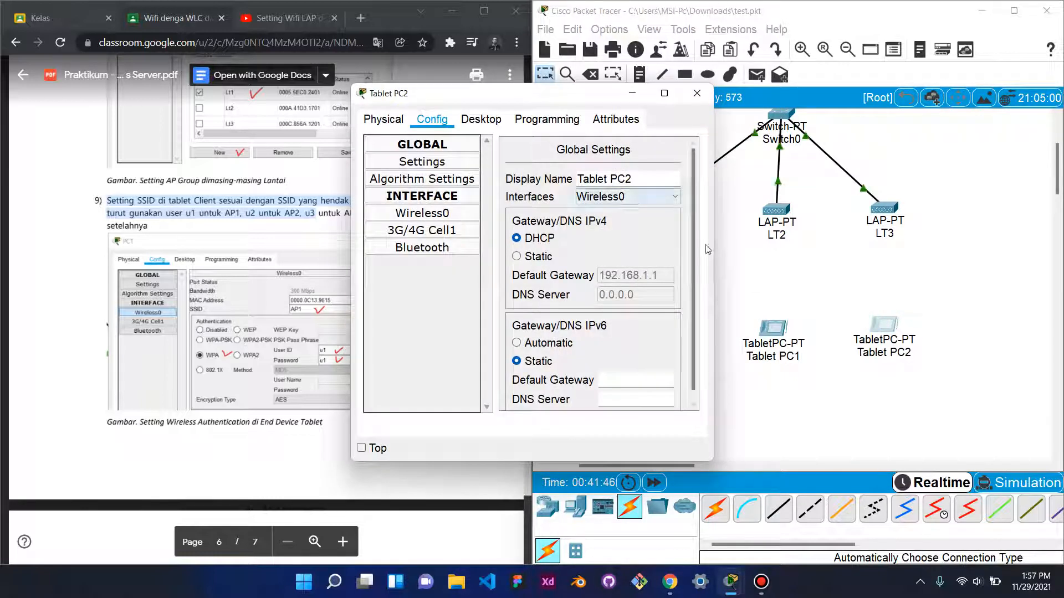
{"action": "left_click_drag", "start_coordinate": [715, 244], "coordinate": [967, 245]}
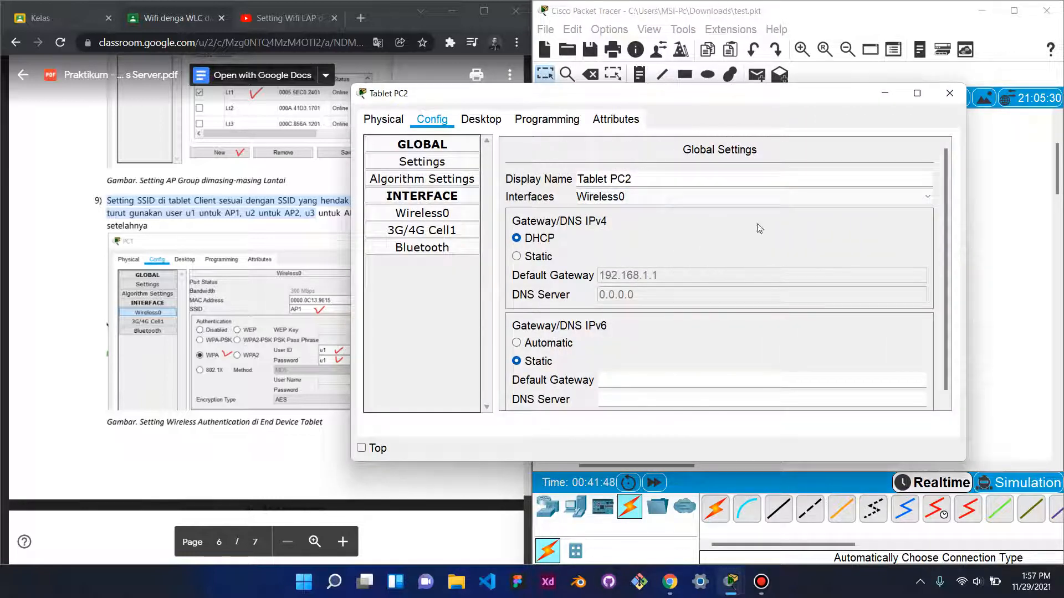
{"action": "left_click", "coordinate": [466, 214]}
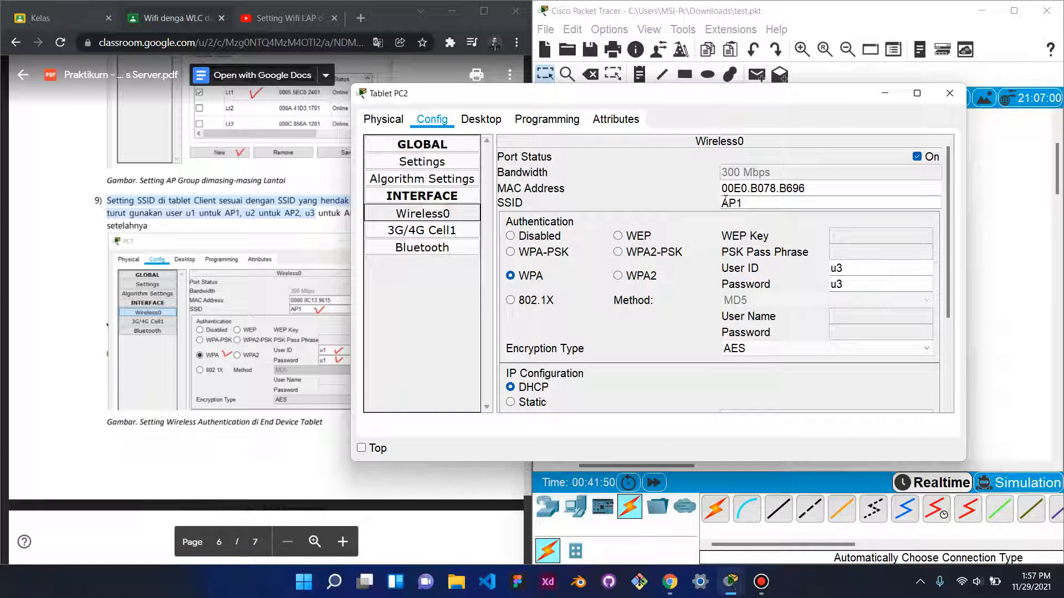
{"action": "left_click", "coordinate": [949, 93]}
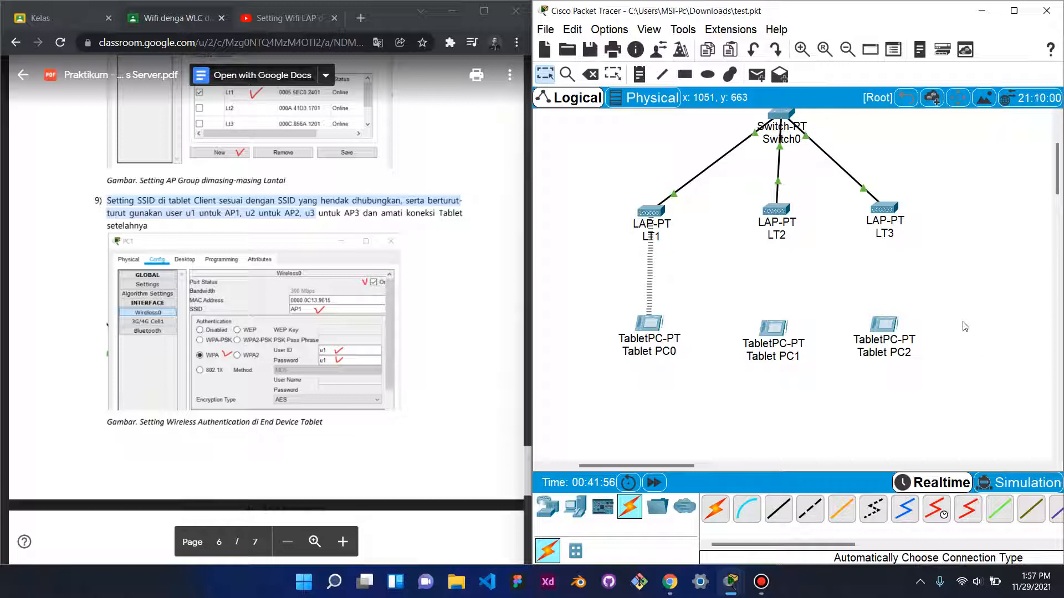
- Switch Tablet PC0's Wireless0 from WEP to WPA using the first RADIUS user's ID and password
{"action": "left_click", "coordinate": [648, 322]}
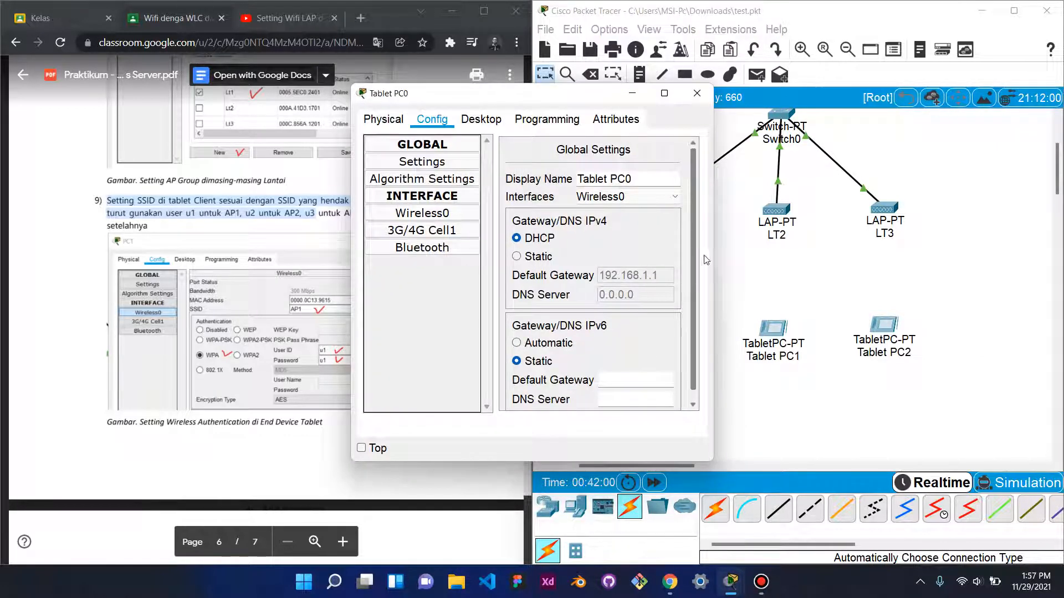
{"action": "left_click_drag", "start_coordinate": [713, 251], "coordinate": [948, 247]}
{"action": "left_click", "coordinate": [465, 214]}
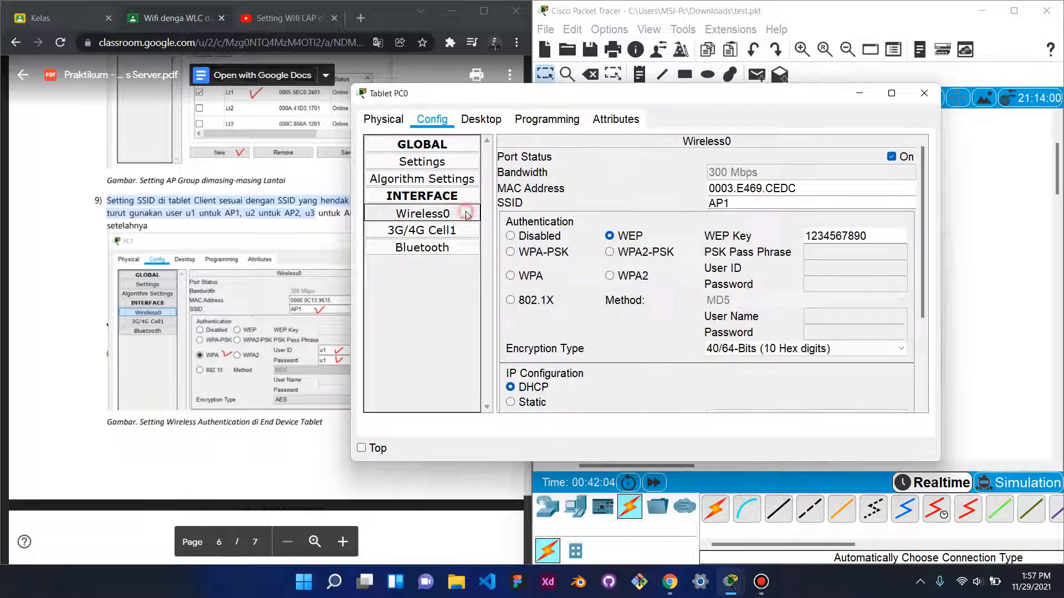
{"action": "left_click", "coordinate": [510, 276]}
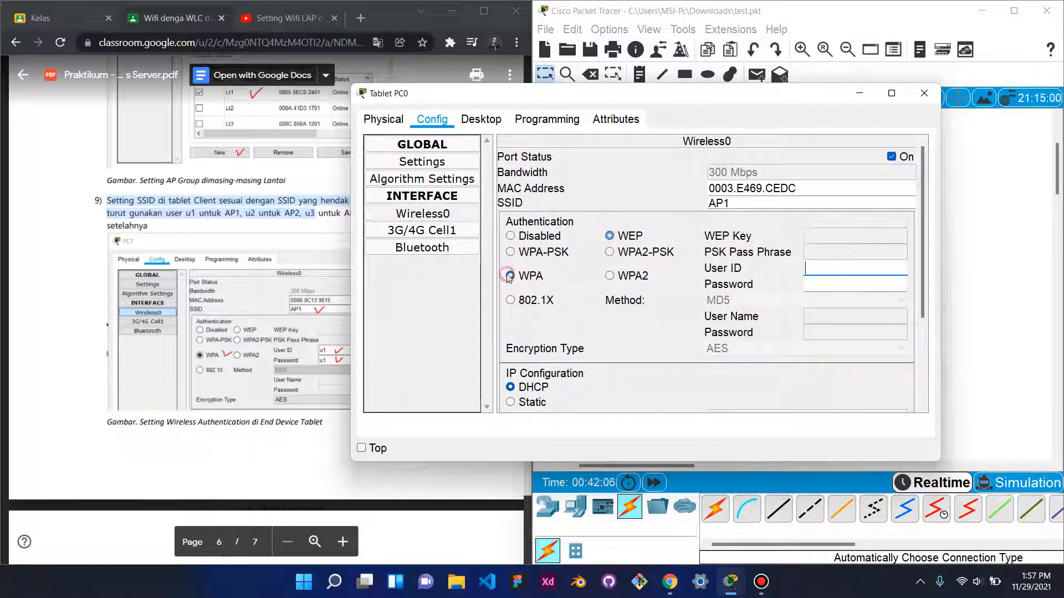
{"action": "left_click", "coordinate": [818, 285]}
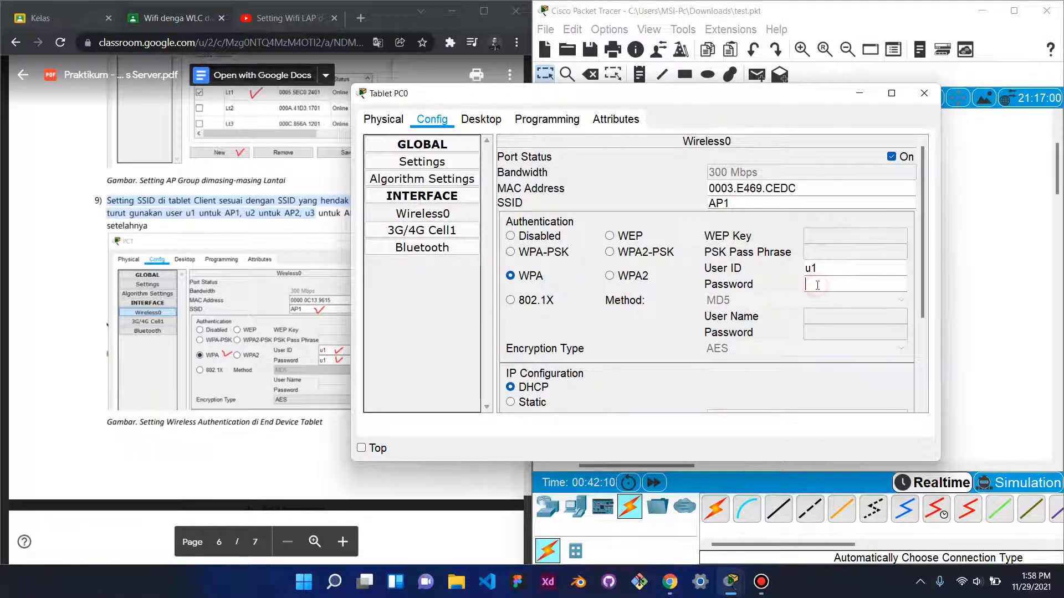
{"action": "type", "text": "u1"}
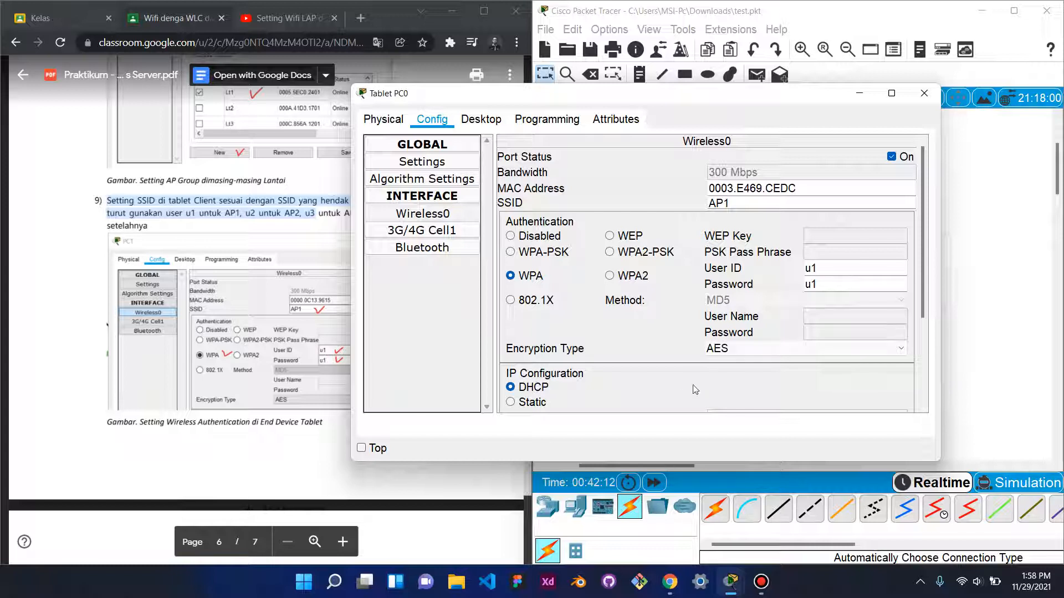
{"action": "left_click", "coordinate": [923, 93]}
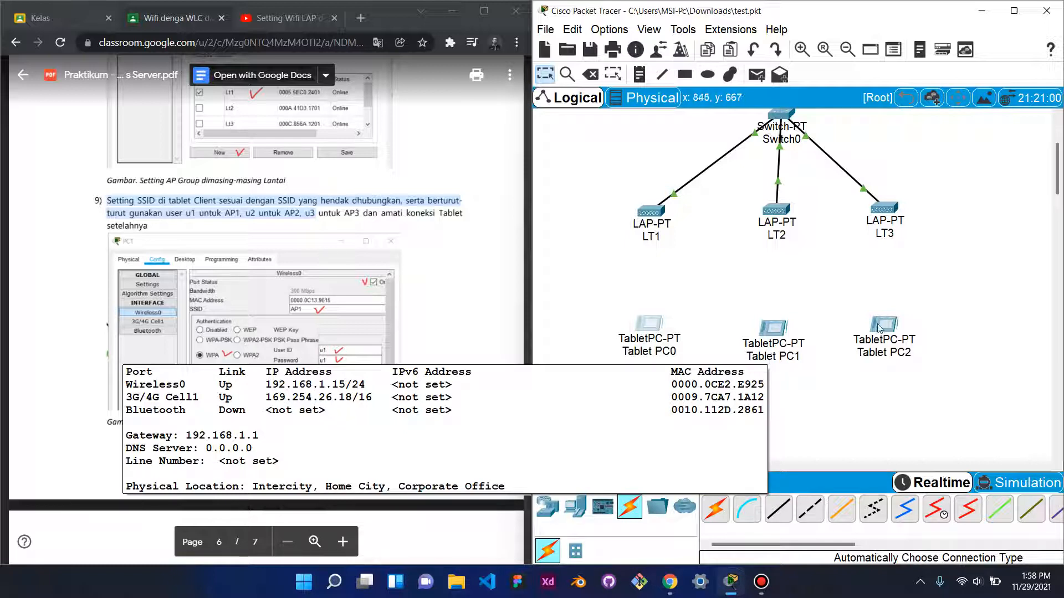
{"action": "mouse_move", "coordinate": [647, 324]}
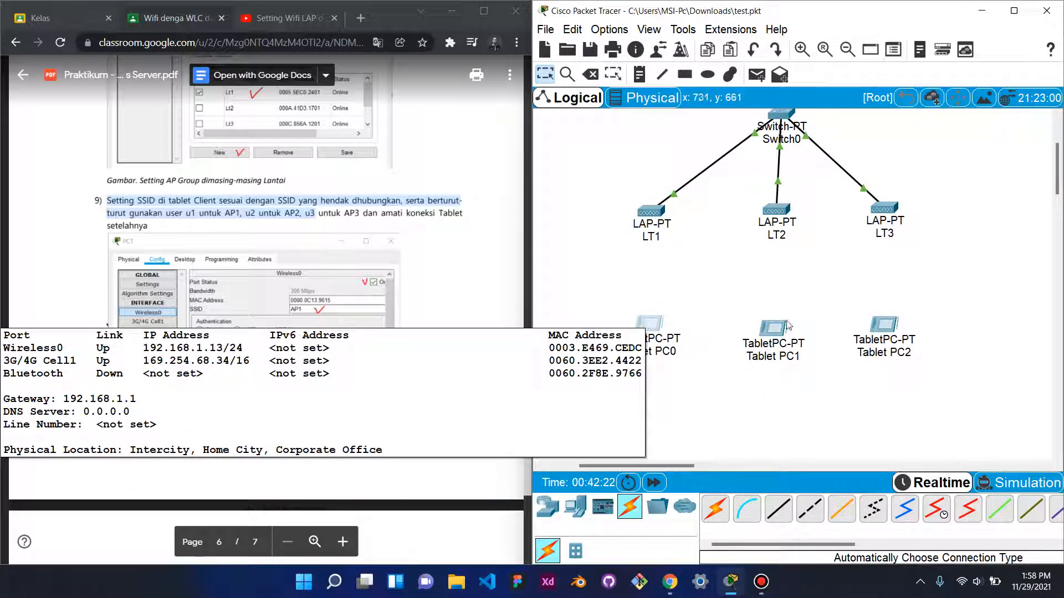
{"action": "mouse_move", "coordinate": [781, 330]}
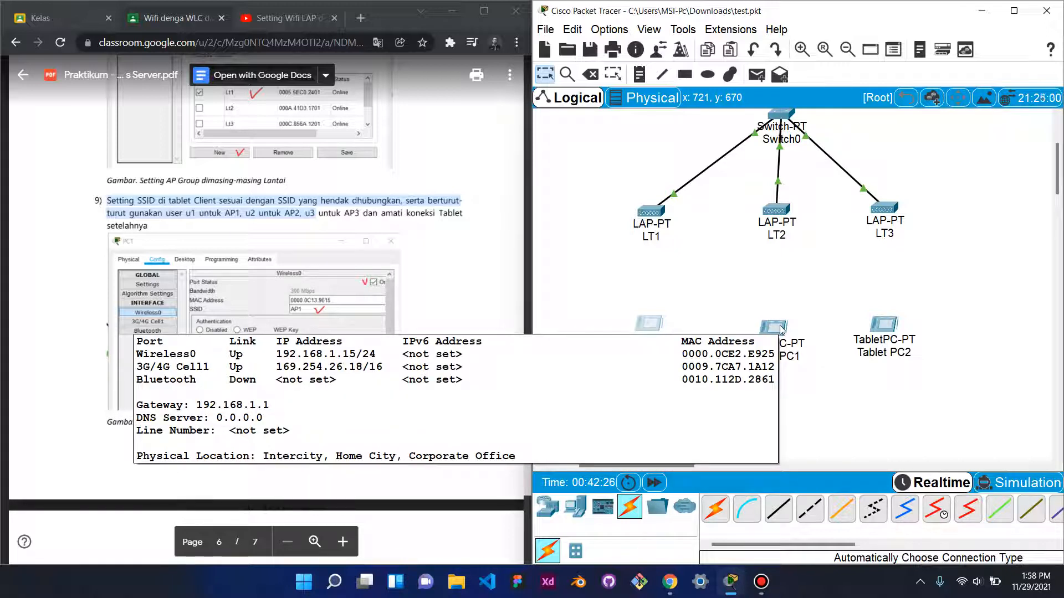
{"action": "mouse_move", "coordinate": [895, 327]}
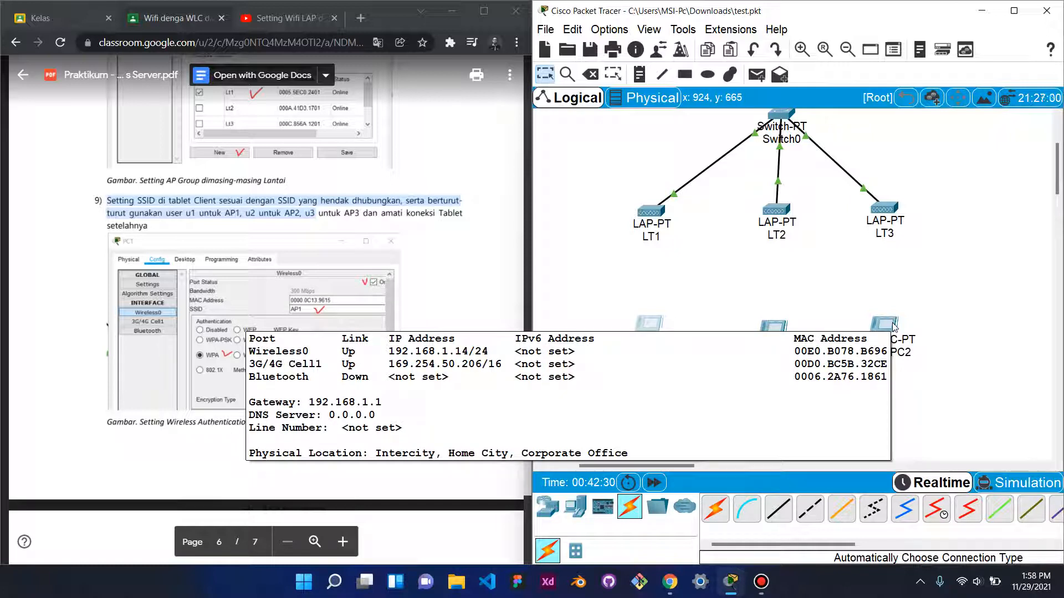
{"action": "scroll", "coordinate": [909, 315], "scroll_direction": "up", "scroll_amount": 3}
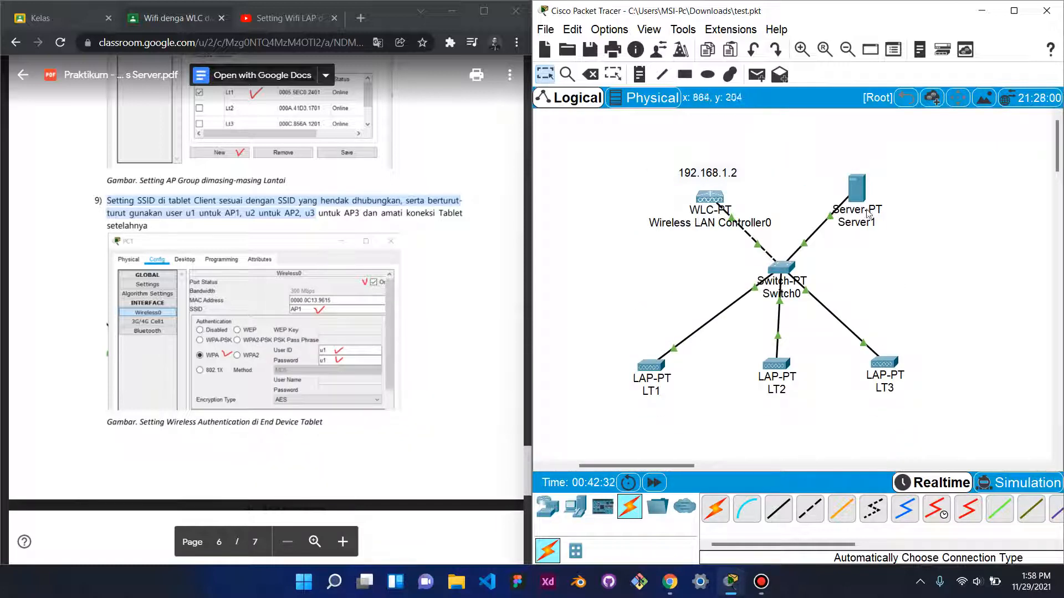
{"action": "left_click", "coordinate": [858, 183]}
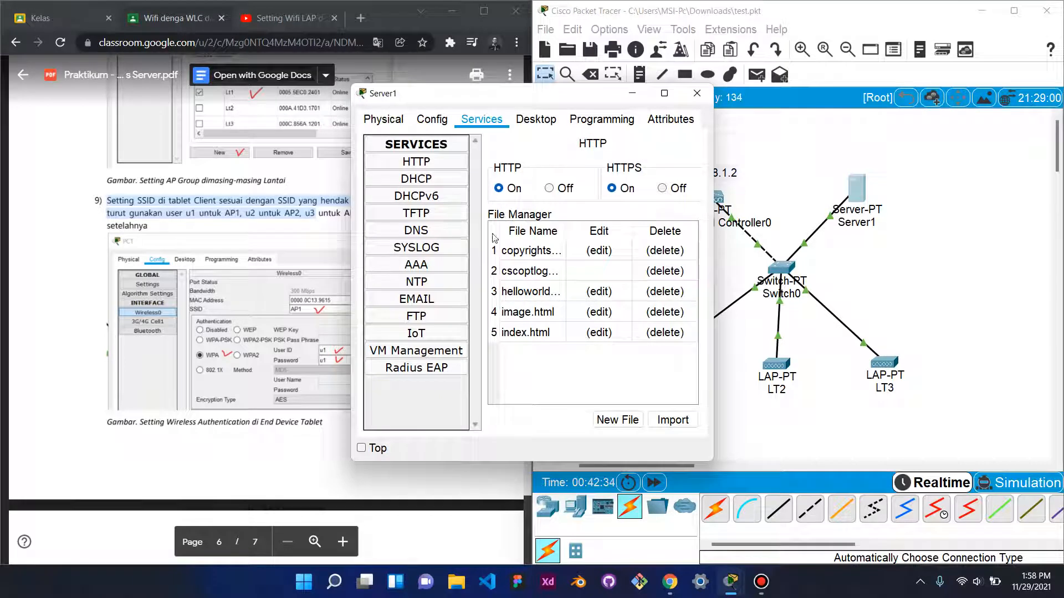
{"action": "left_click", "coordinate": [443, 266]}
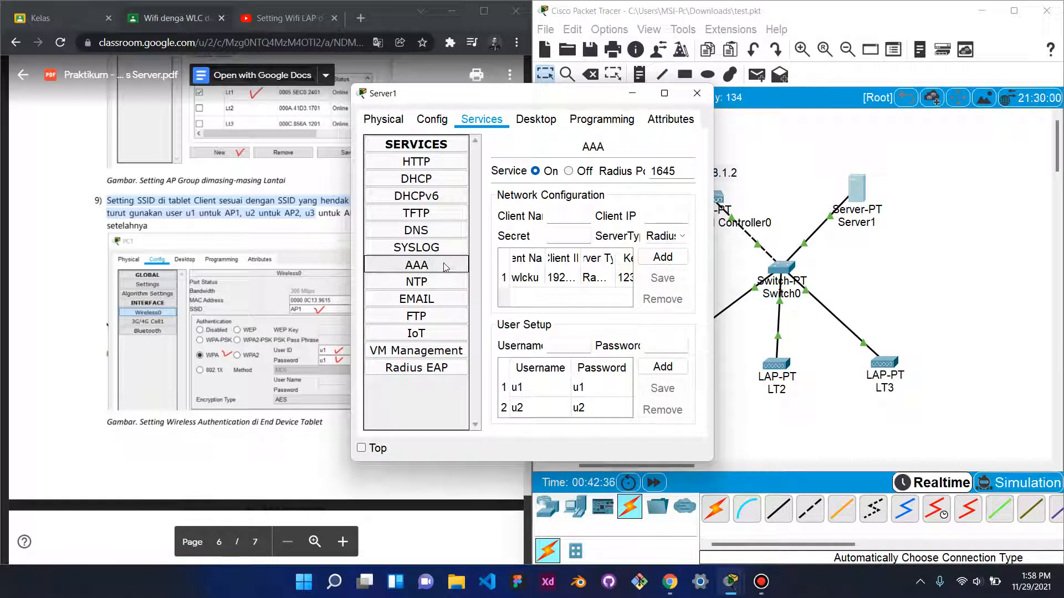
{"action": "scroll", "coordinate": [600, 400], "scroll_direction": "down", "scroll_amount": 1}
{"action": "left_click", "coordinate": [697, 93]}
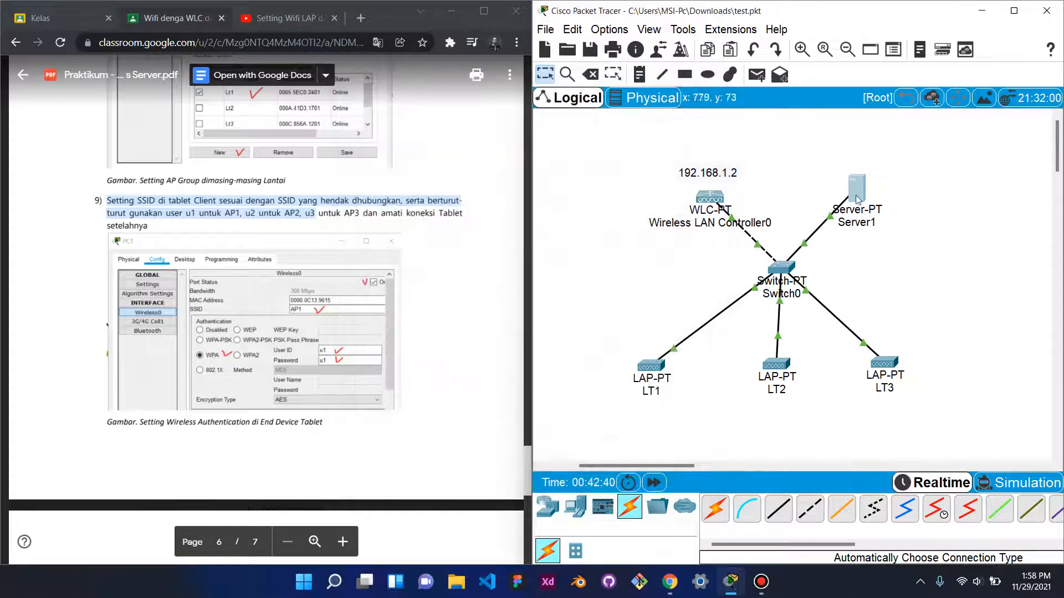
{"action": "scroll", "coordinate": [944, 335], "scroll_direction": "down", "scroll_amount": 5}
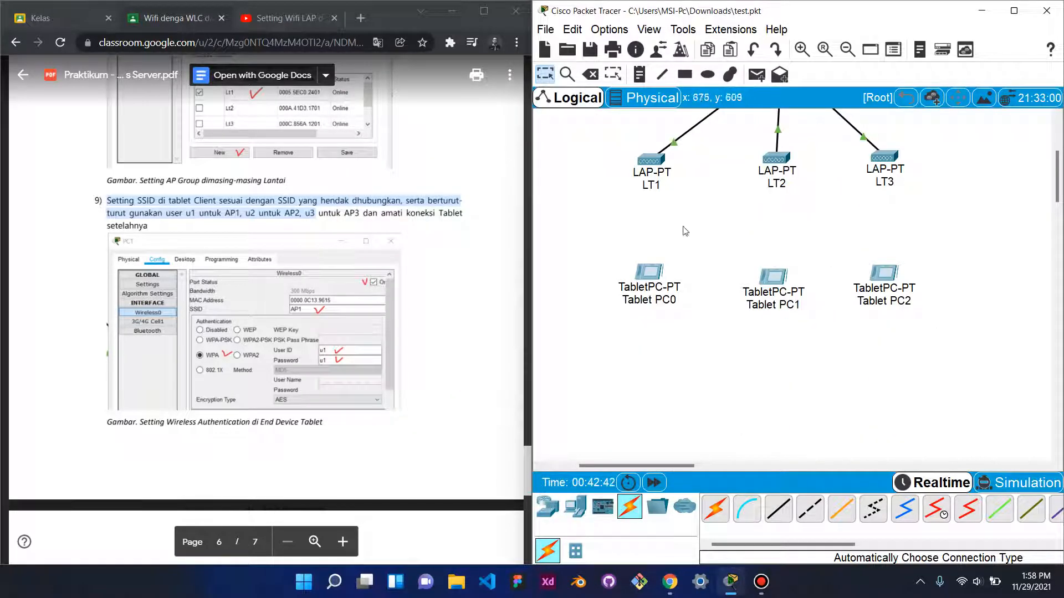
{"action": "left_click", "coordinate": [652, 162]}
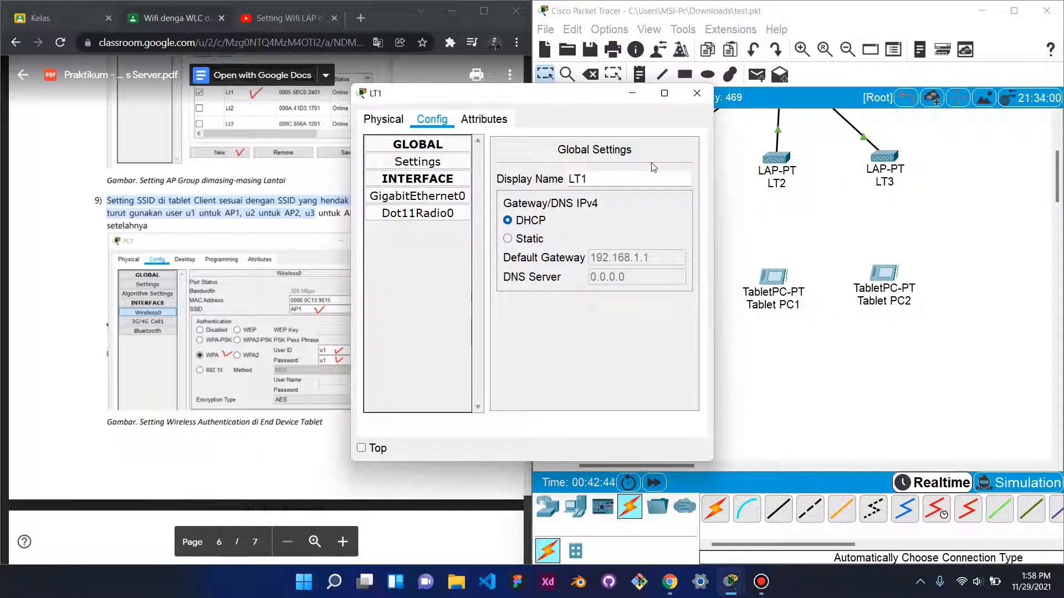
{"action": "left_click_drag", "start_coordinate": [713, 239], "coordinate": [827, 227]}
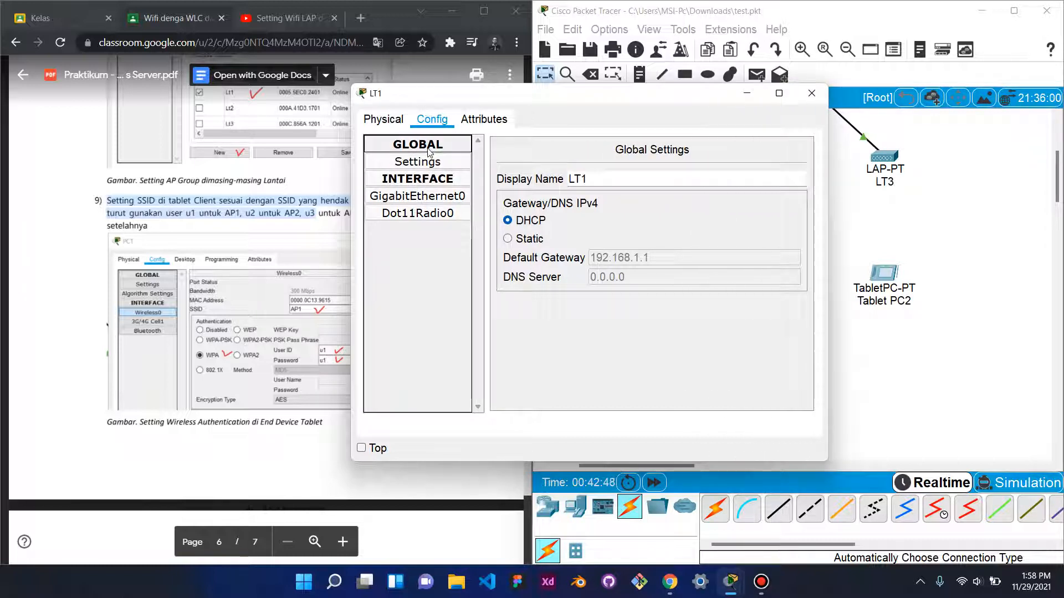
{"action": "left_click", "coordinate": [429, 178]}
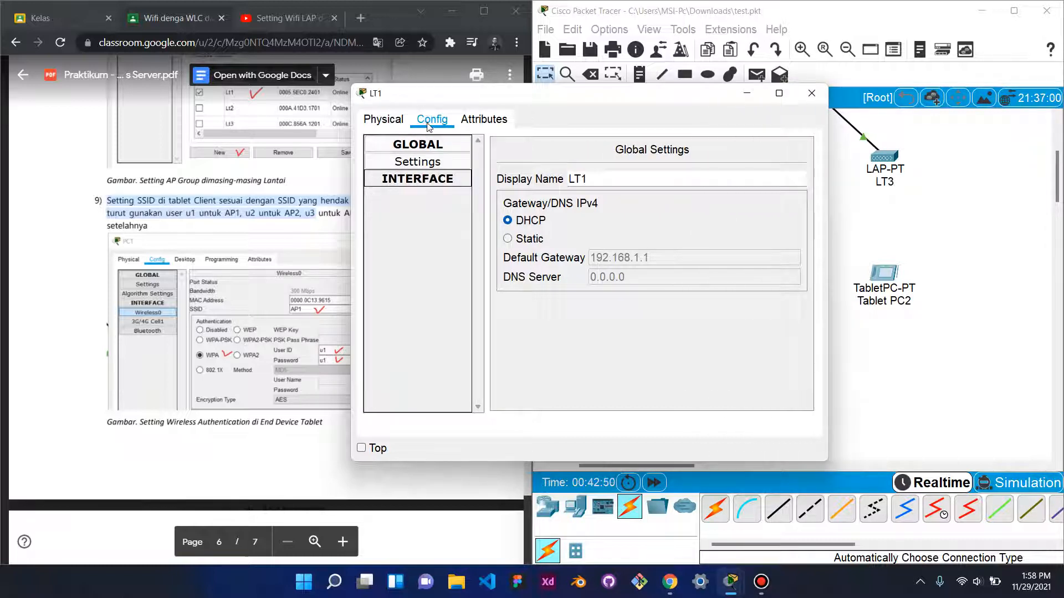
{"action": "left_click", "coordinate": [417, 178]}
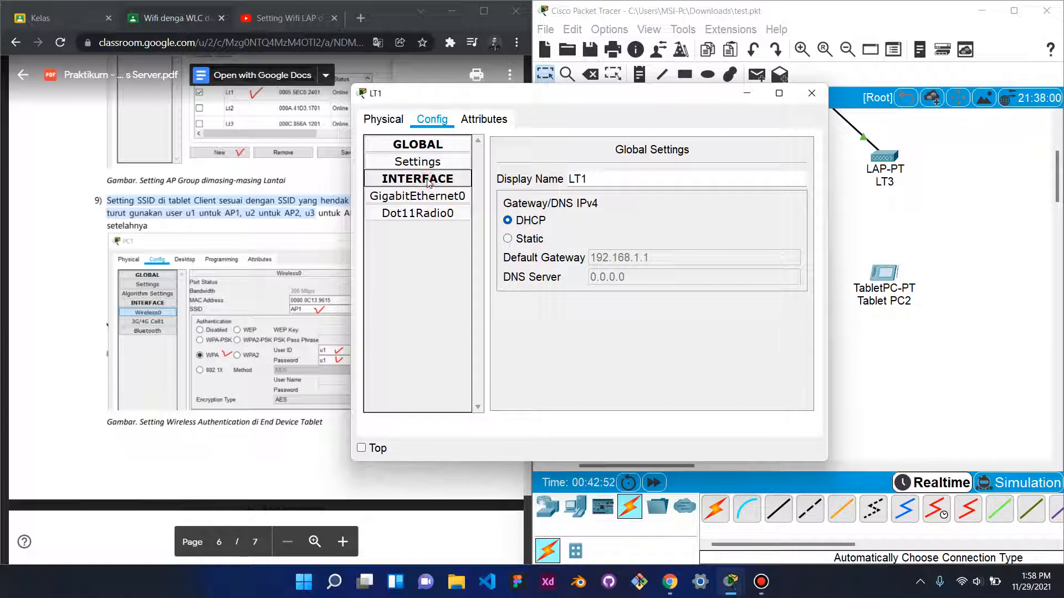
{"action": "left_click", "coordinate": [383, 119]}
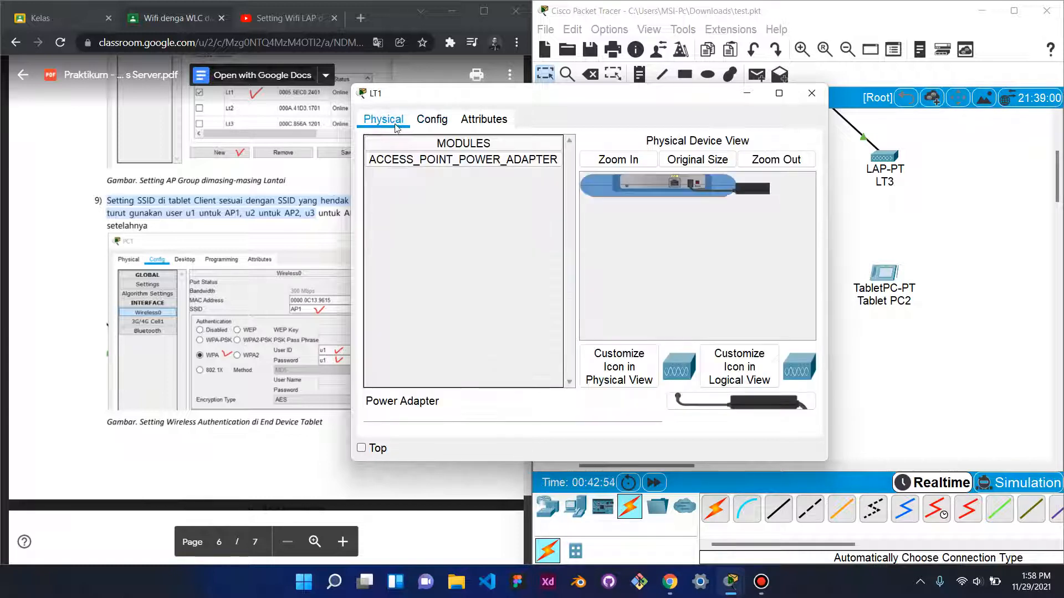
{"action": "left_click", "coordinate": [421, 122]}
{"action": "left_click", "coordinate": [482, 119]}
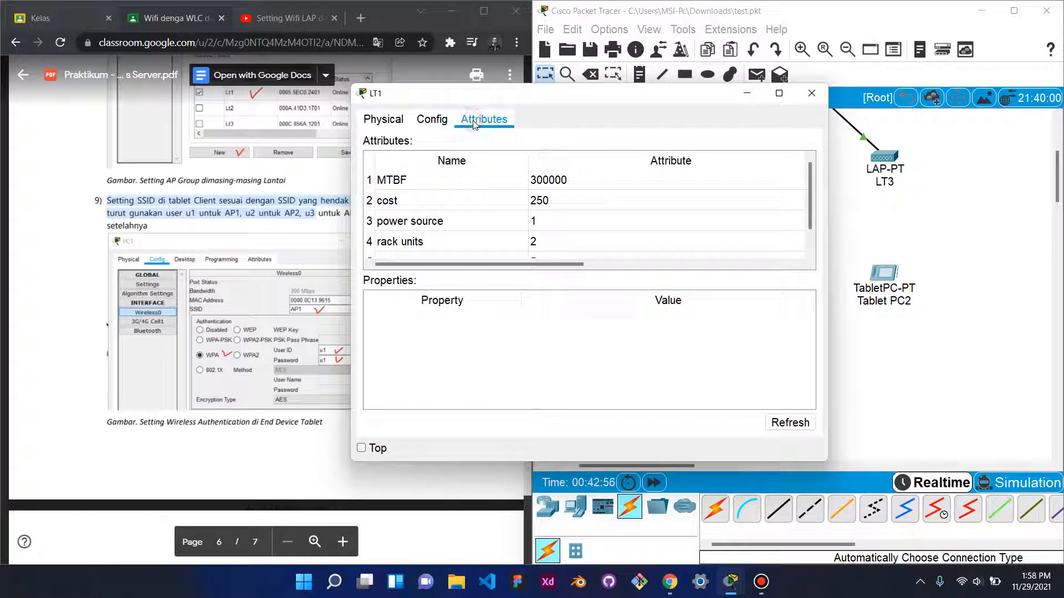
{"action": "left_click", "coordinate": [811, 94]}
{"action": "scroll", "coordinate": [820, 363], "scroll_direction": "up", "scroll_amount": 3}
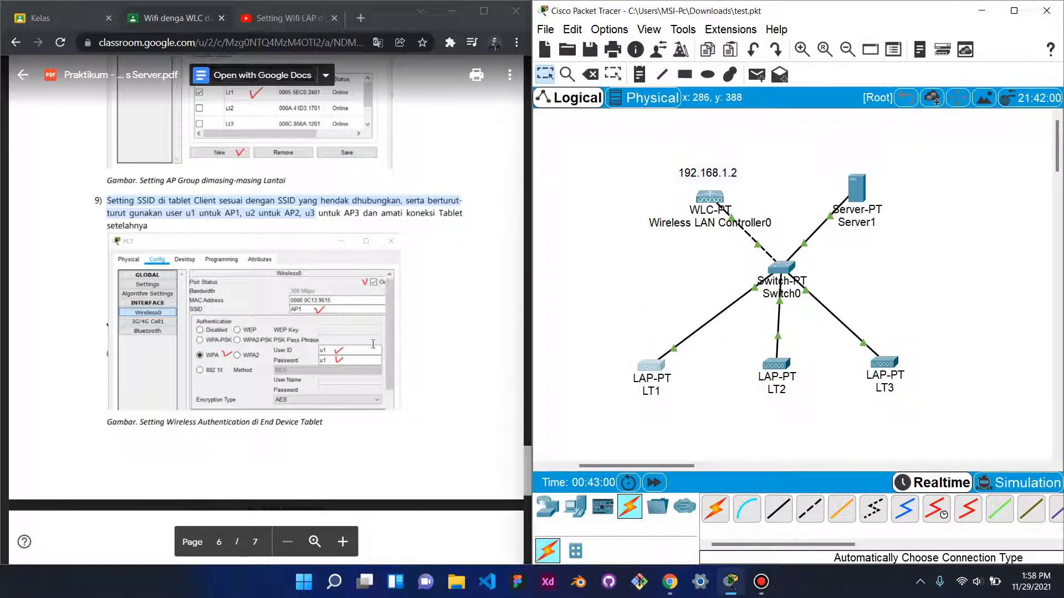
{"action": "scroll", "coordinate": [373, 344], "scroll_direction": "down", "scroll_amount": 5}
{"action": "scroll", "coordinate": [354, 351], "scroll_direction": "up", "scroll_amount": 8}
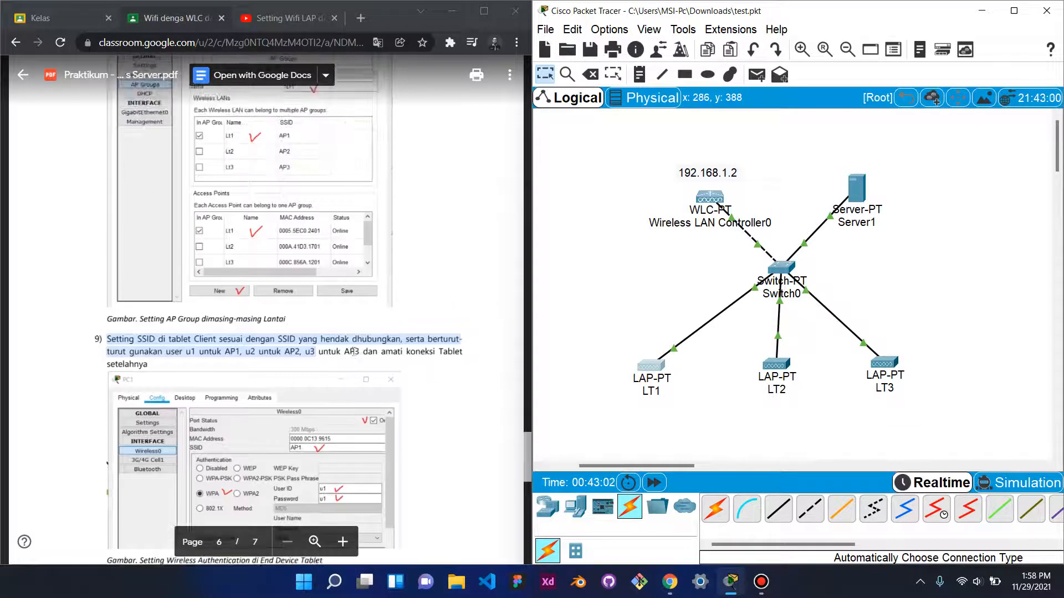
{"action": "scroll", "coordinate": [396, 327], "scroll_direction": "up", "scroll_amount": 6}
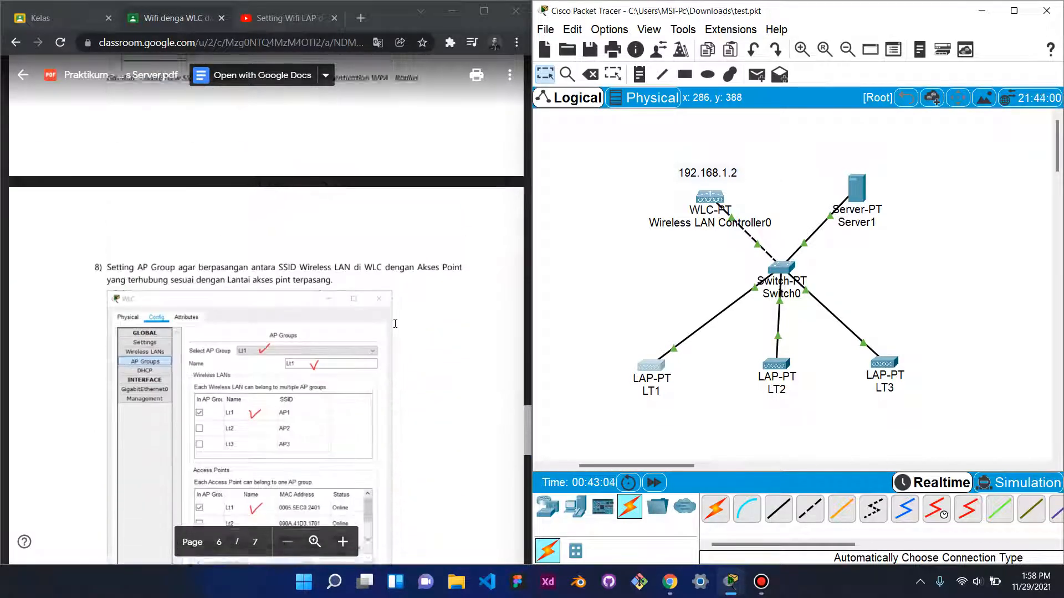
{"action": "scroll", "coordinate": [706, 313], "scroll_direction": "down", "scroll_amount": 4}
{"action": "scroll", "coordinate": [706, 313], "scroll_direction": "up", "scroll_amount": 2}
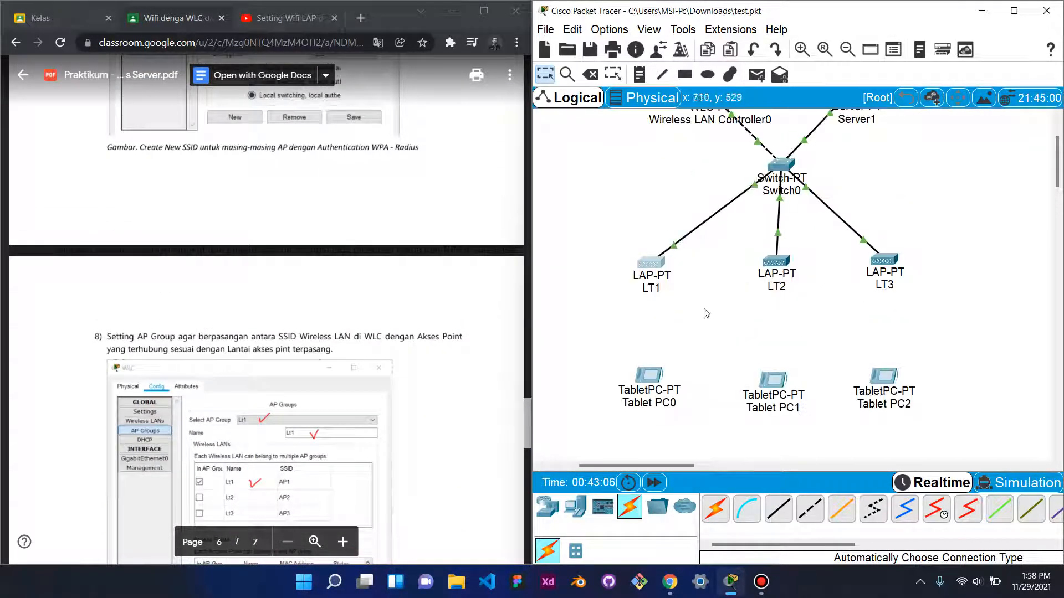
{"action": "scroll", "coordinate": [412, 340], "scroll_direction": "down", "scroll_amount": 6}
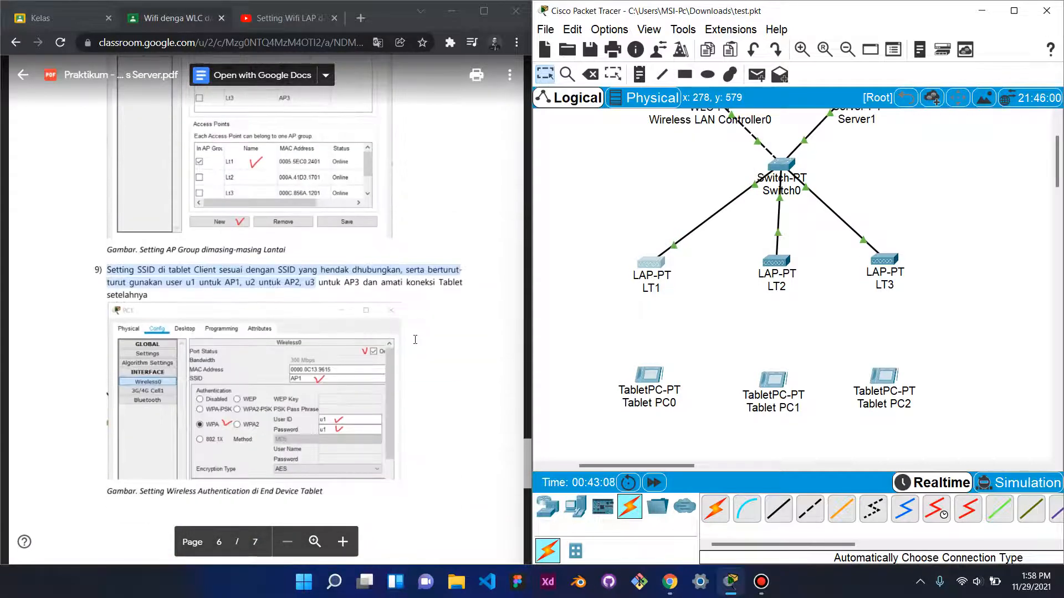
{"action": "scroll", "coordinate": [415, 339], "scroll_direction": "up", "scroll_amount": 6}
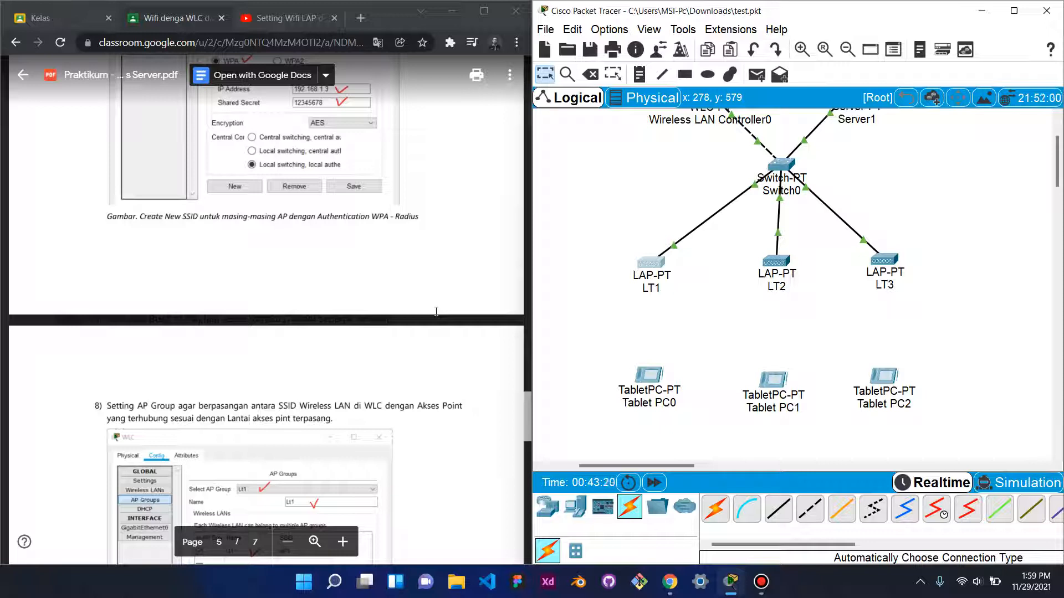
{"action": "scroll", "coordinate": [434, 288], "scroll_direction": "up", "scroll_amount": 7}
{"action": "scroll", "coordinate": [435, 272], "scroll_direction": "up", "scroll_amount": 7}
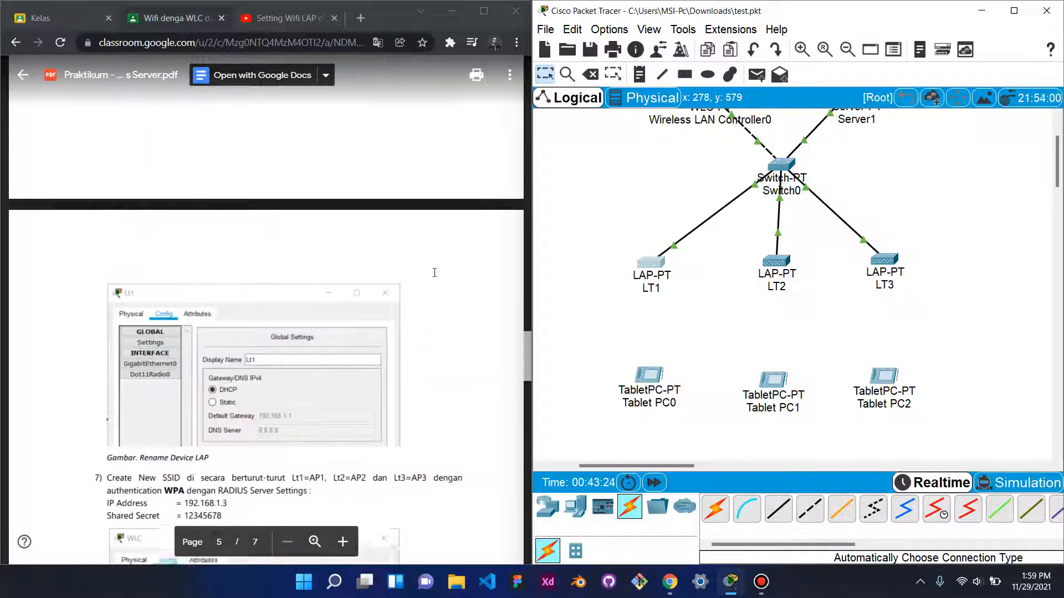
{"action": "scroll", "coordinate": [434, 272], "scroll_direction": "up", "scroll_amount": 10}
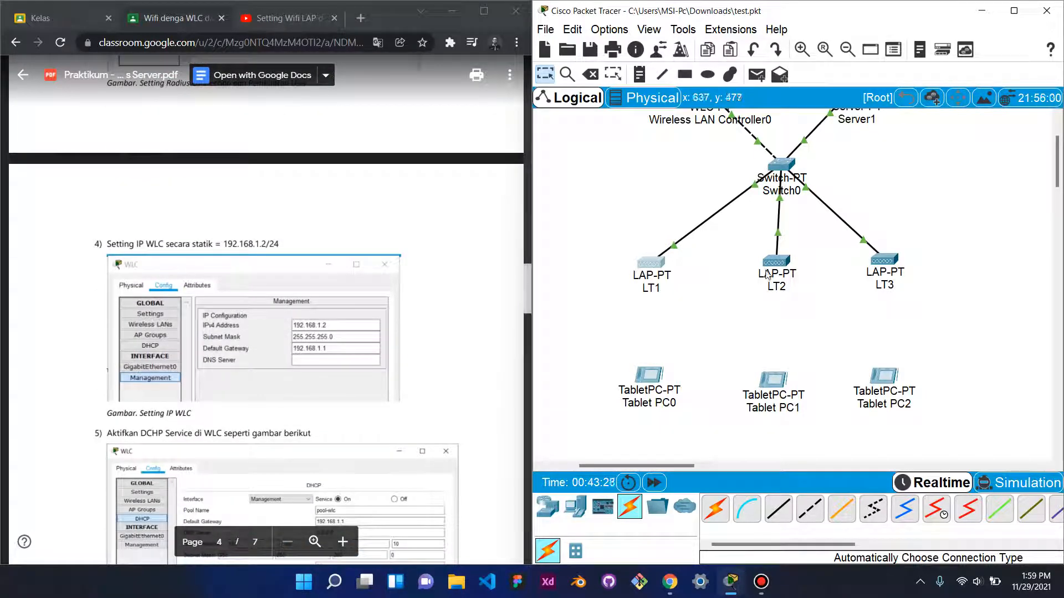
{"action": "left_click", "coordinate": [763, 581]}
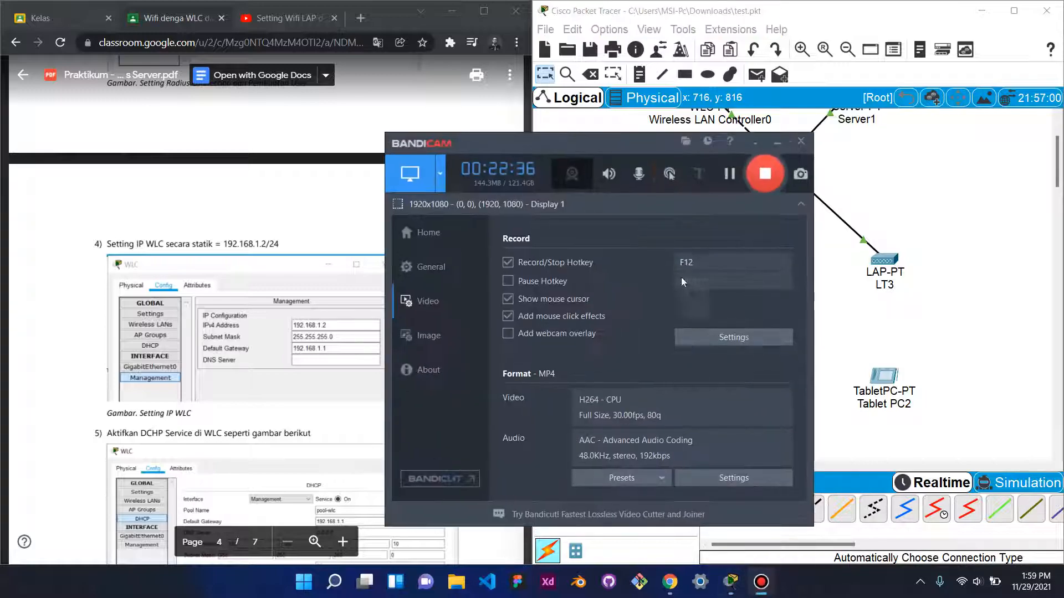